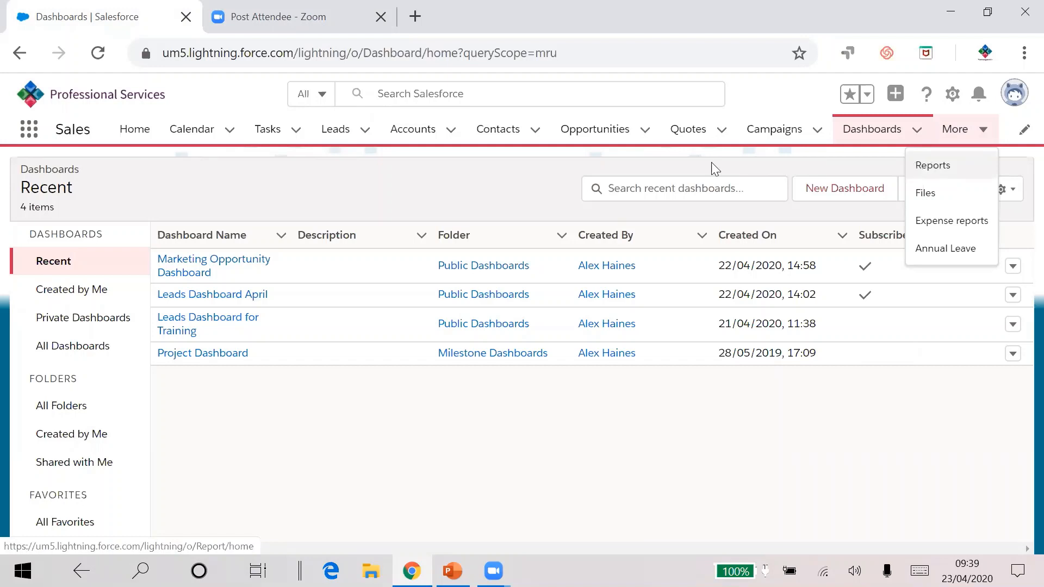
Step: Open the Reports page by searching the app launcher for reports
left_click(28, 129)
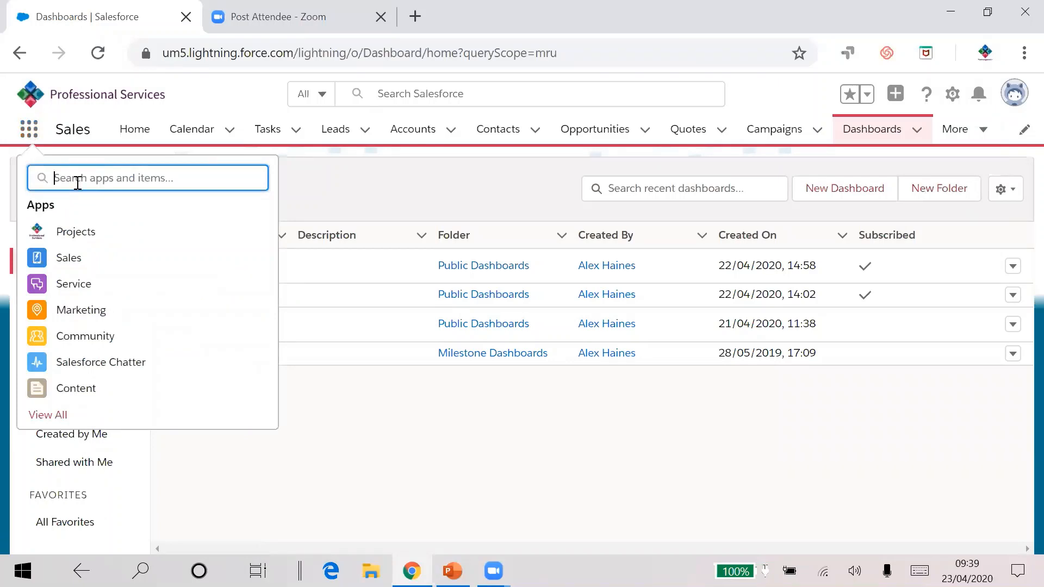
type("reports")
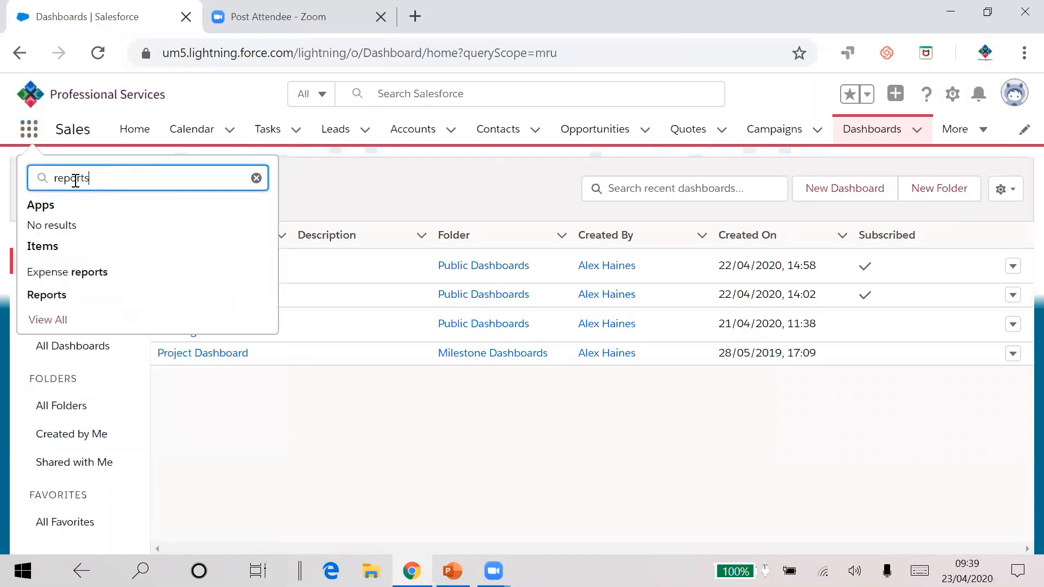
left_click(46, 298)
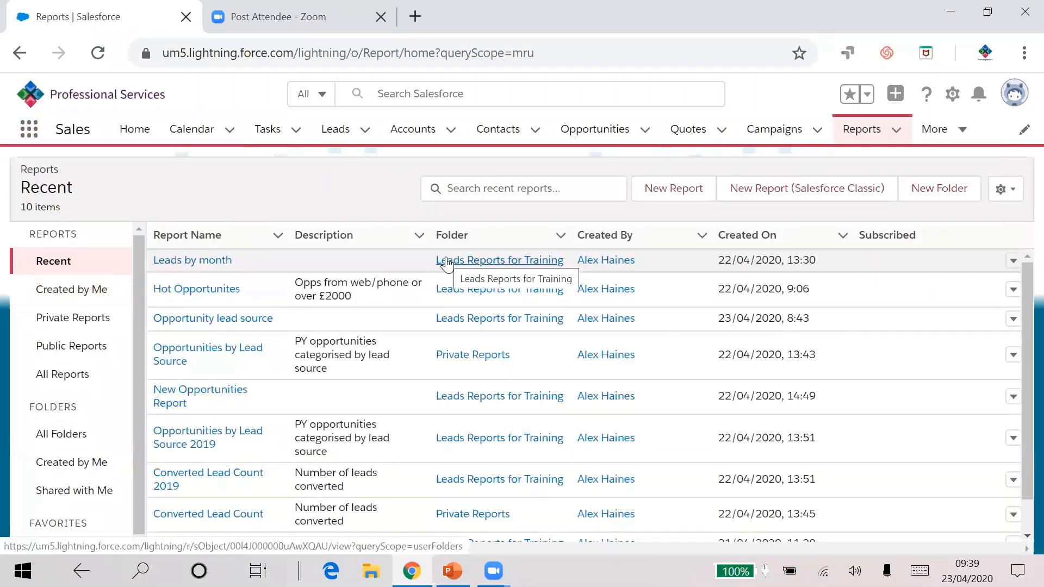
Step: Start a new report using the Opportunities report type
left_click(667, 195)
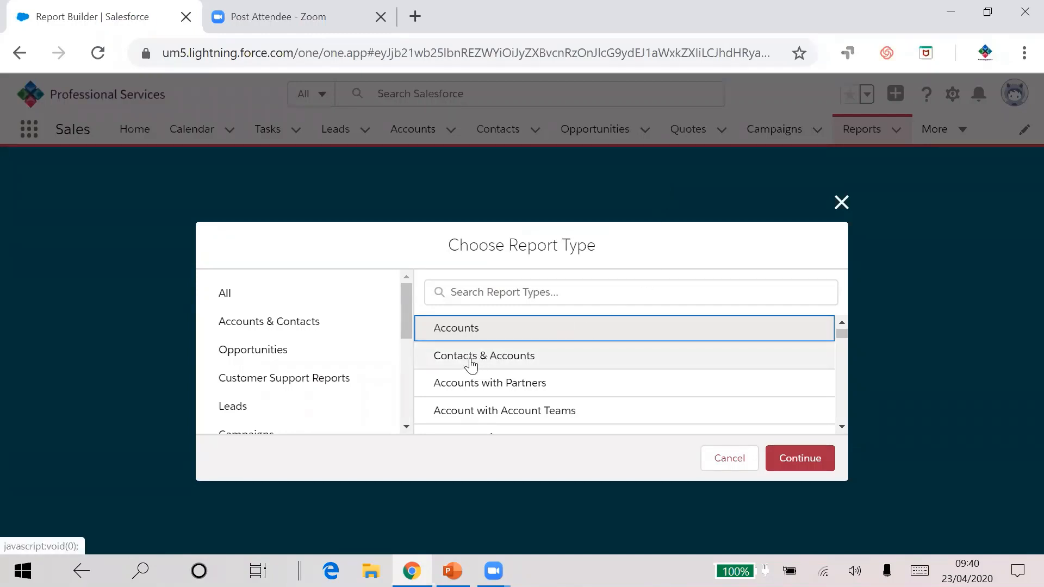
left_click(524, 362)
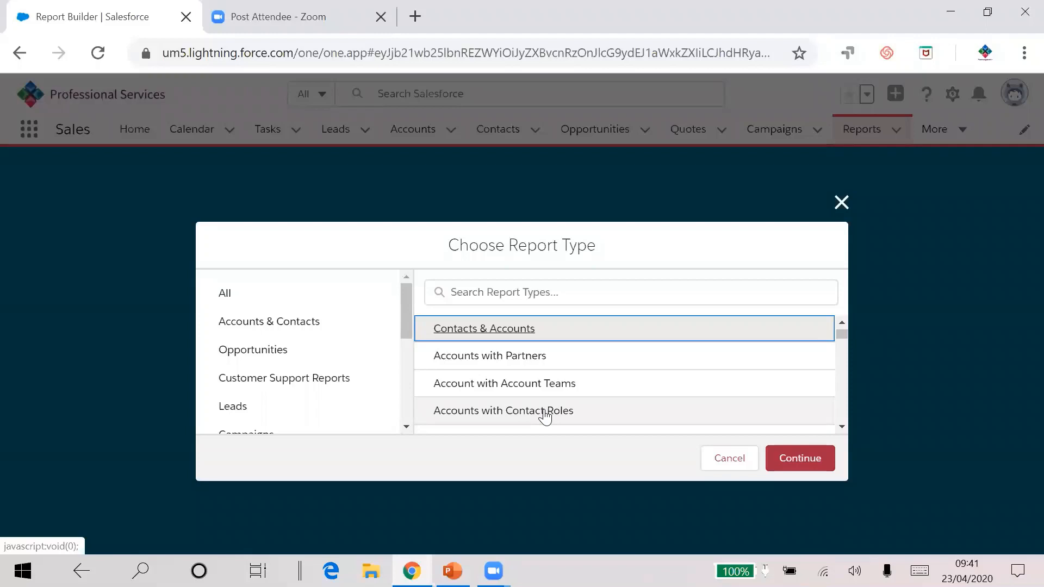
scroll(563, 361, "down", 2)
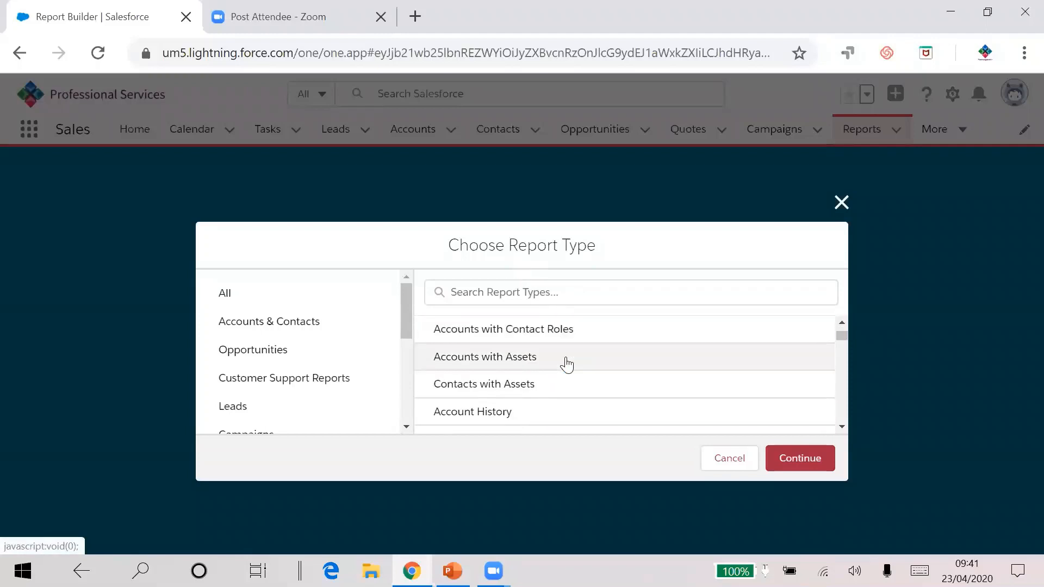
scroll(564, 361, "down", 5)
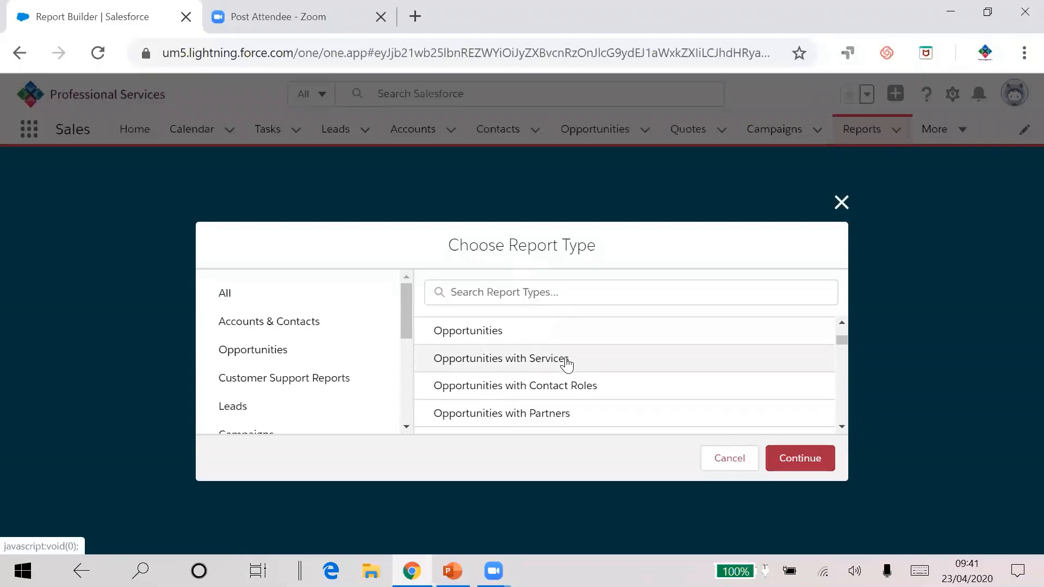
left_click(480, 336)
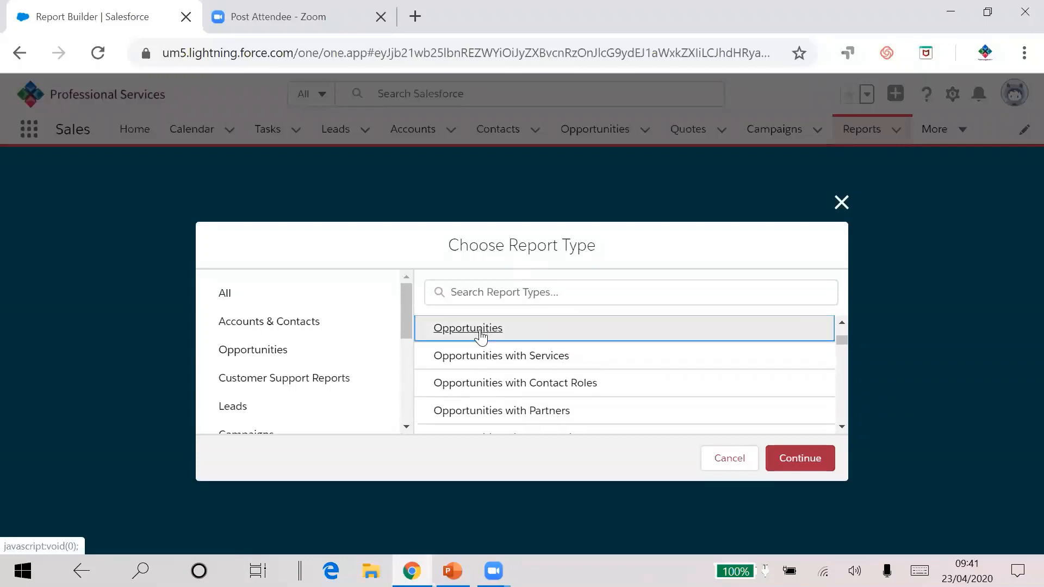
left_click(798, 459)
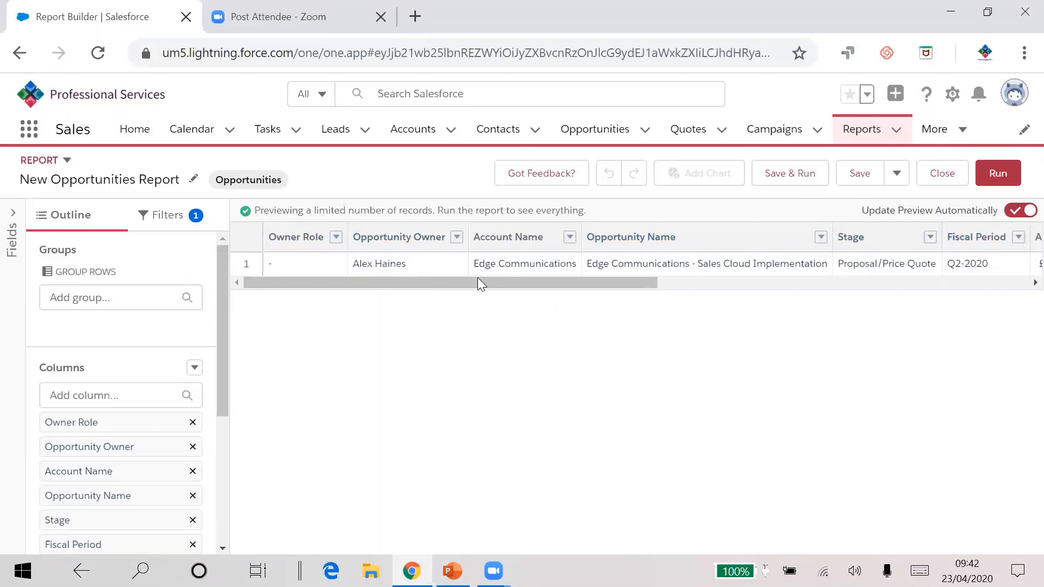
Step: Remove the Age, Opportunity Owner, Owner Role and Fiscal Period columns from the report
left_click_drag(477, 282, 757, 295)
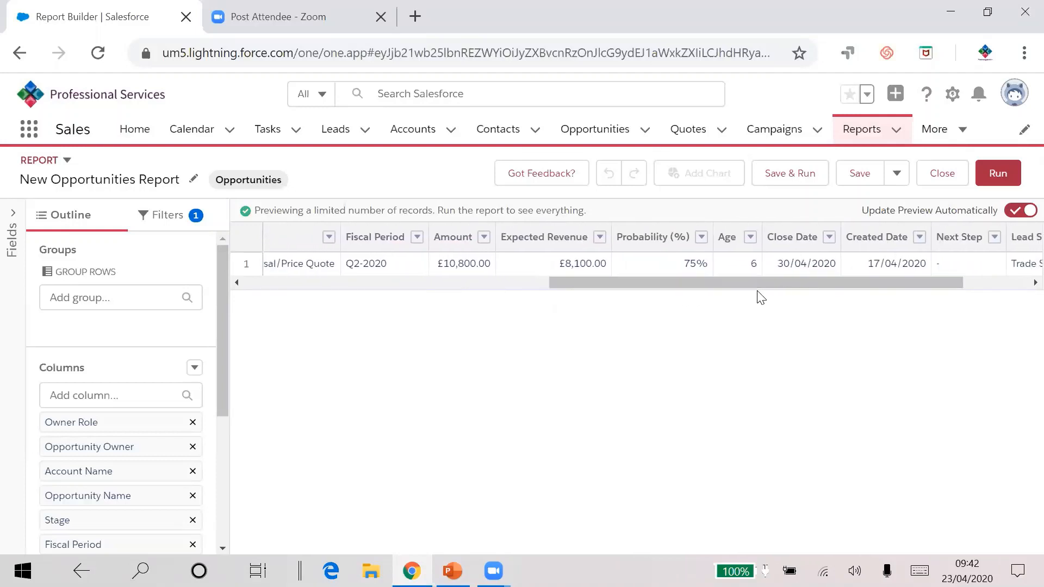
left_click_drag(221, 333, 226, 413)
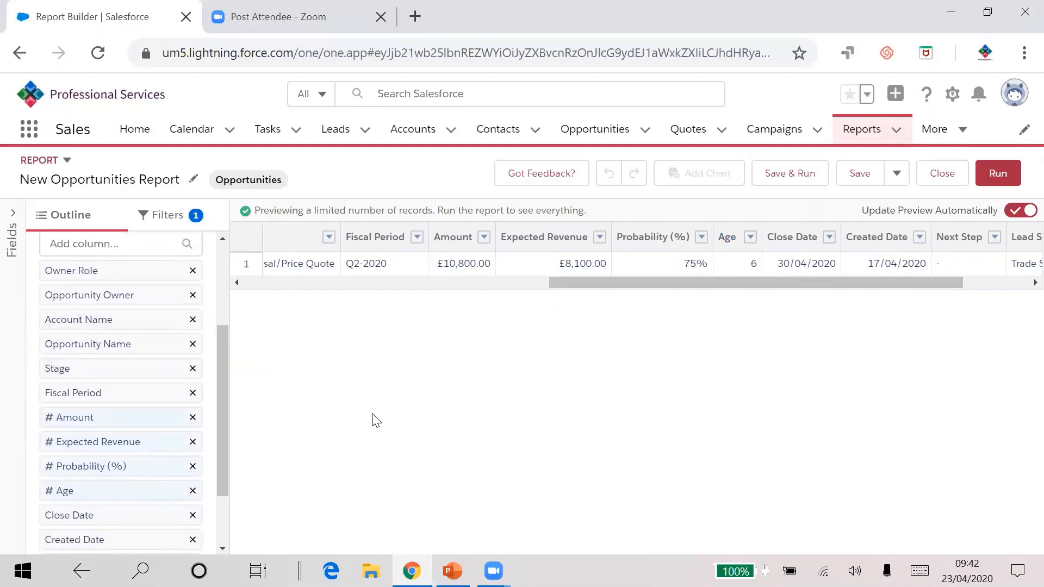
left_click(192, 491)
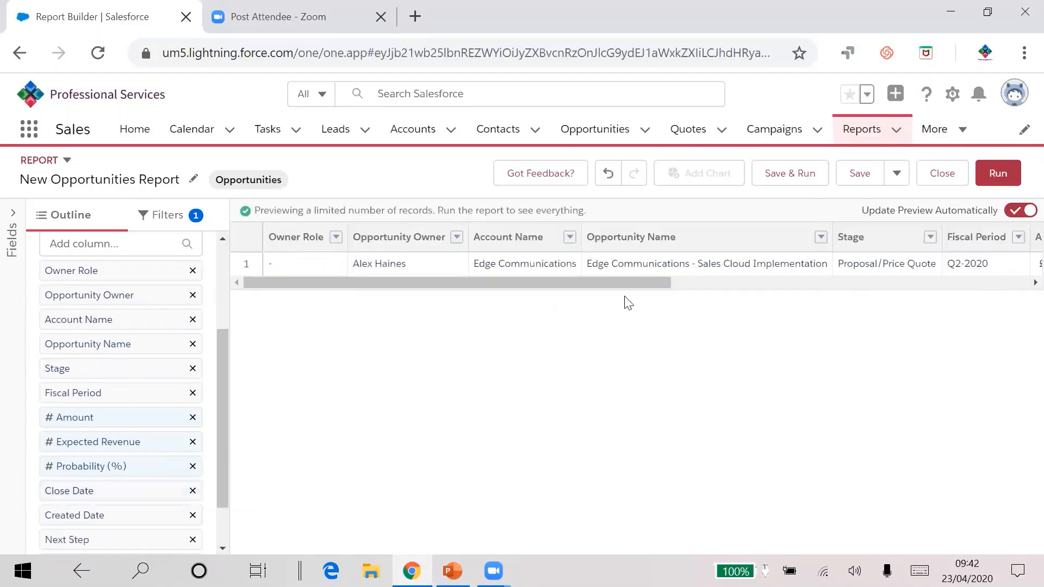
left_click_drag(625, 282, 988, 290)
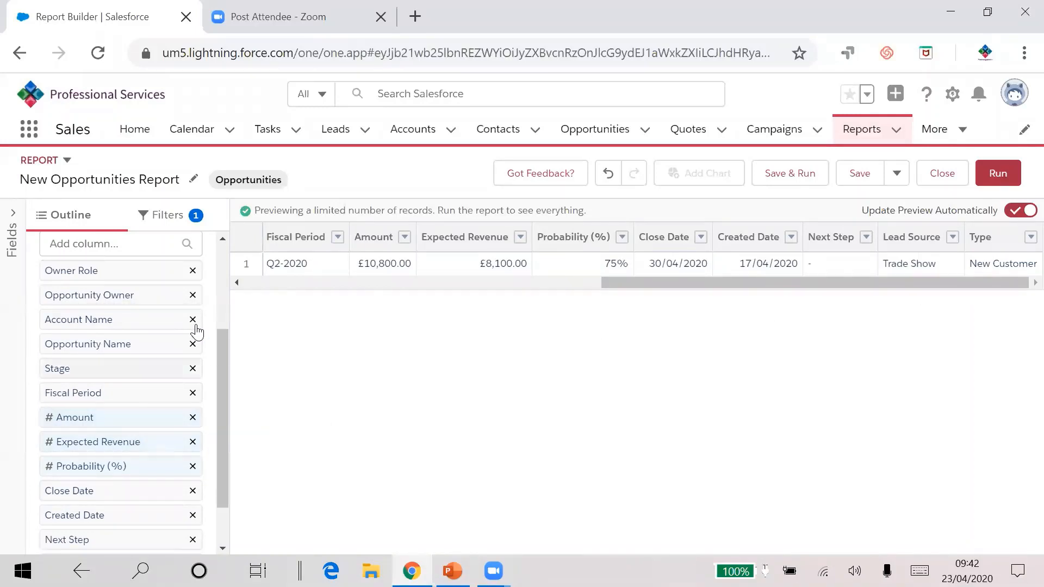
left_click(193, 295)
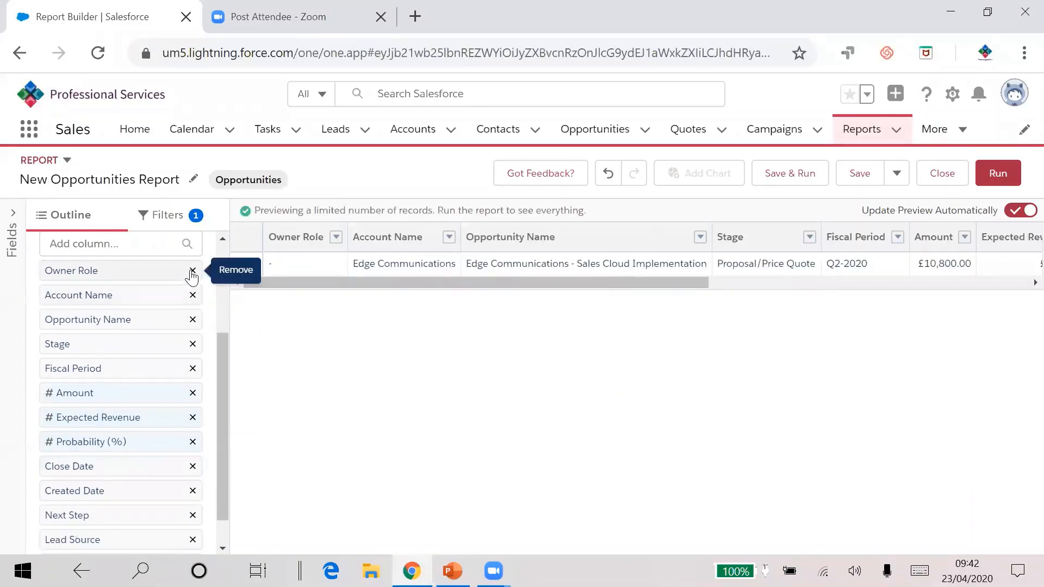
left_click(192, 271)
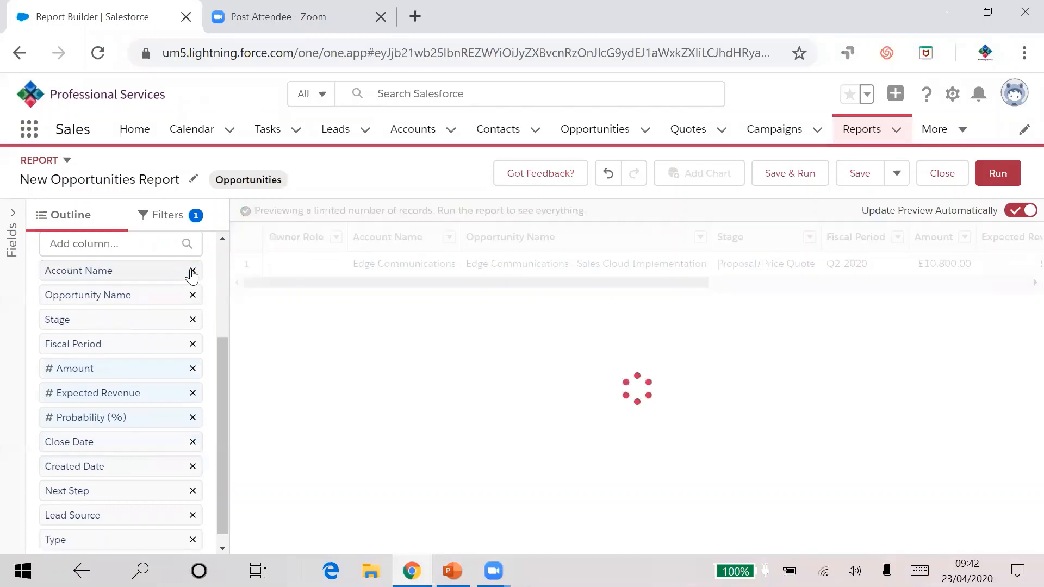
left_click(193, 344)
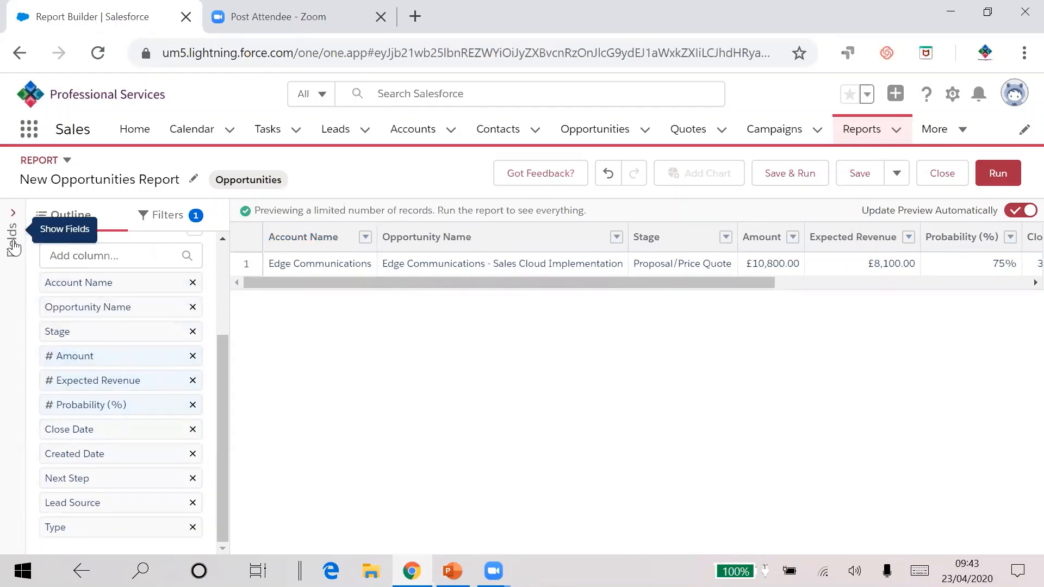
Step: Add the Account Type field as a column between Expected Revenue and Probability (%)
left_click(54, 255)
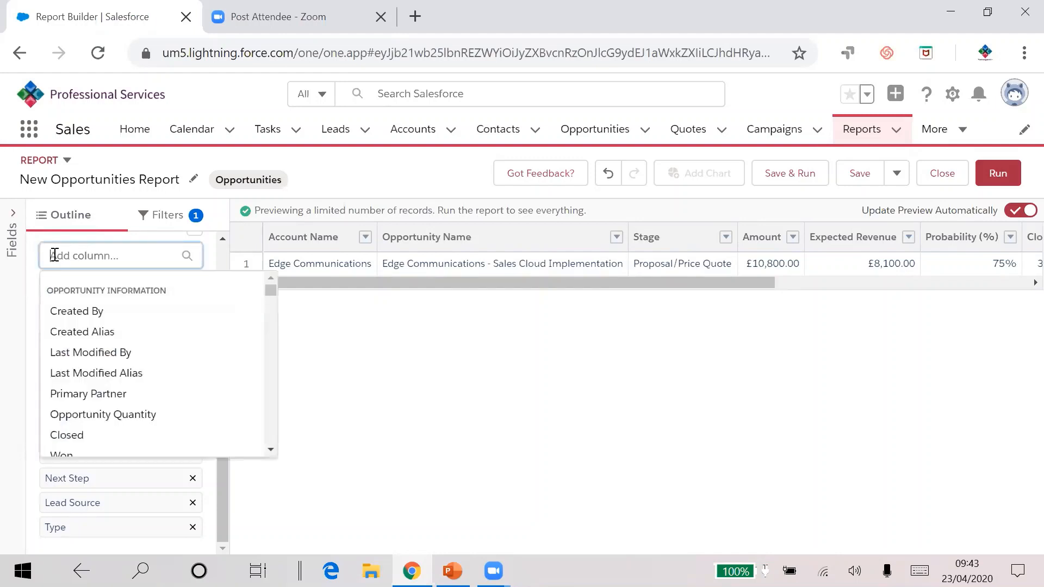
left_click(12, 234)
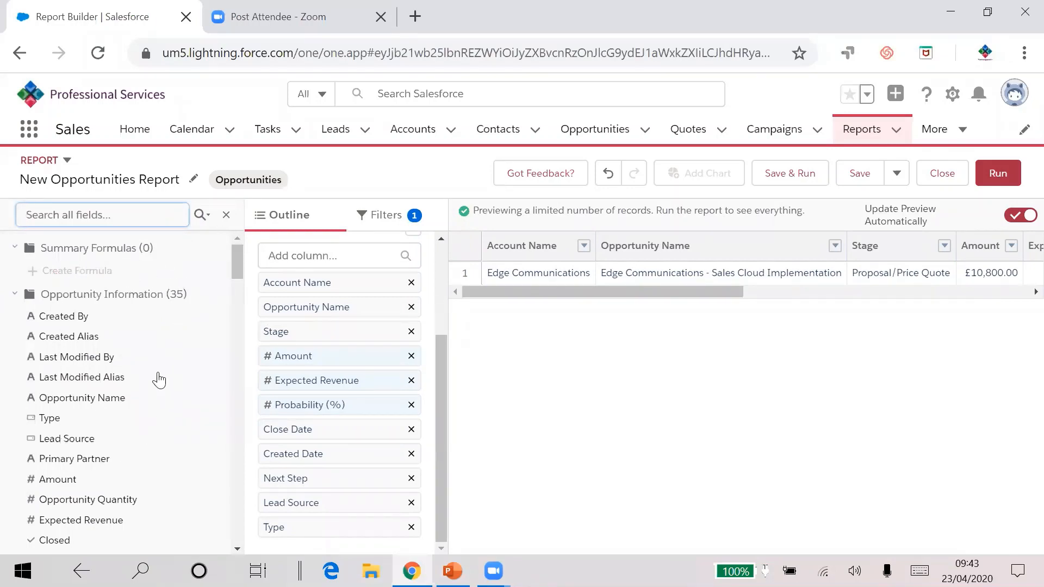
left_click_drag(236, 262, 244, 380)
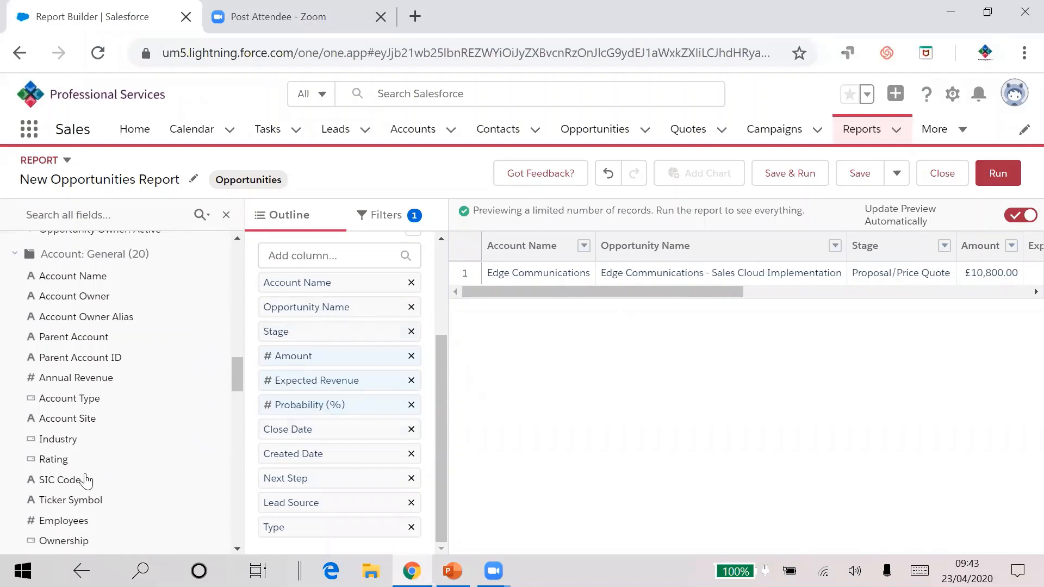
left_click(63, 406)
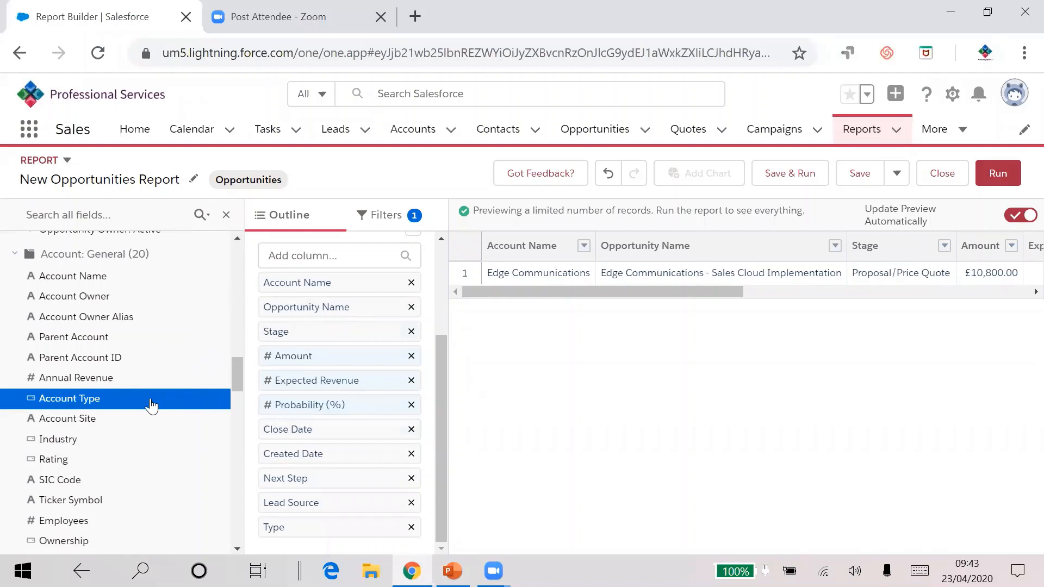
left_click_drag(52, 399, 304, 394)
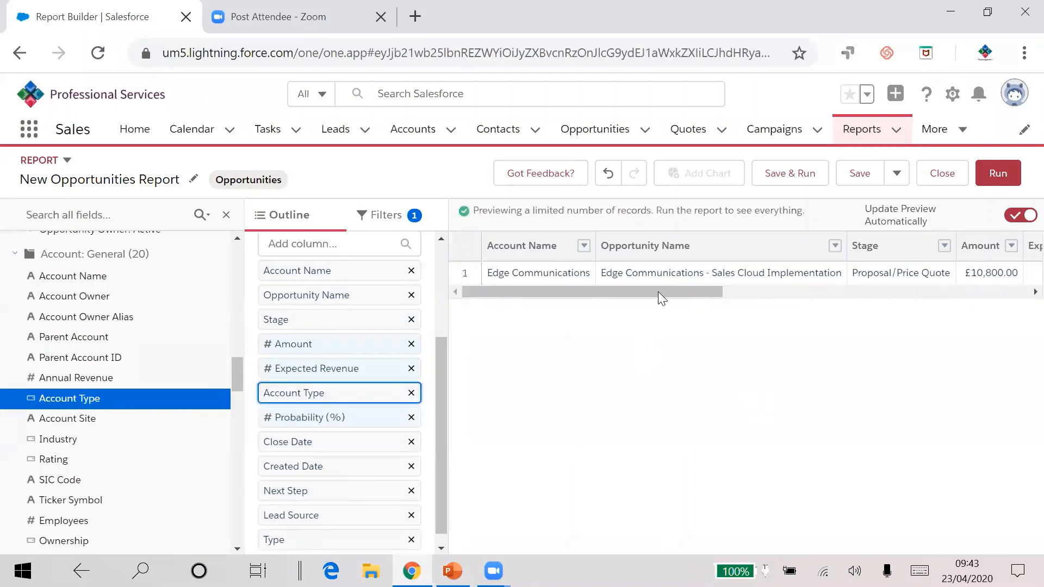
left_click_drag(658, 292, 826, 293)
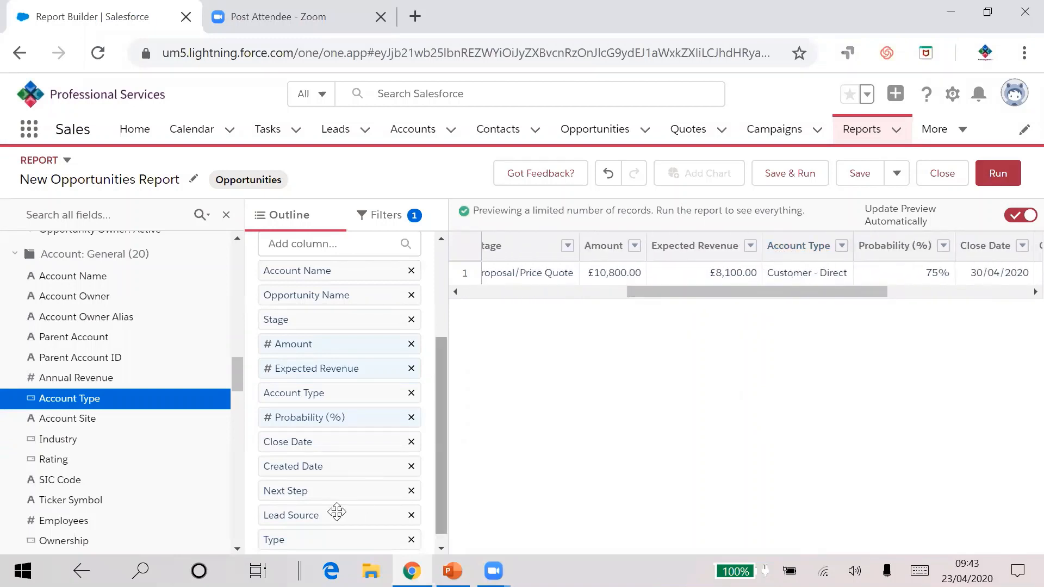
Step: Try setting the Show Me filter to My opportunities and then My team's opportunities without applying it
left_click(227, 214)
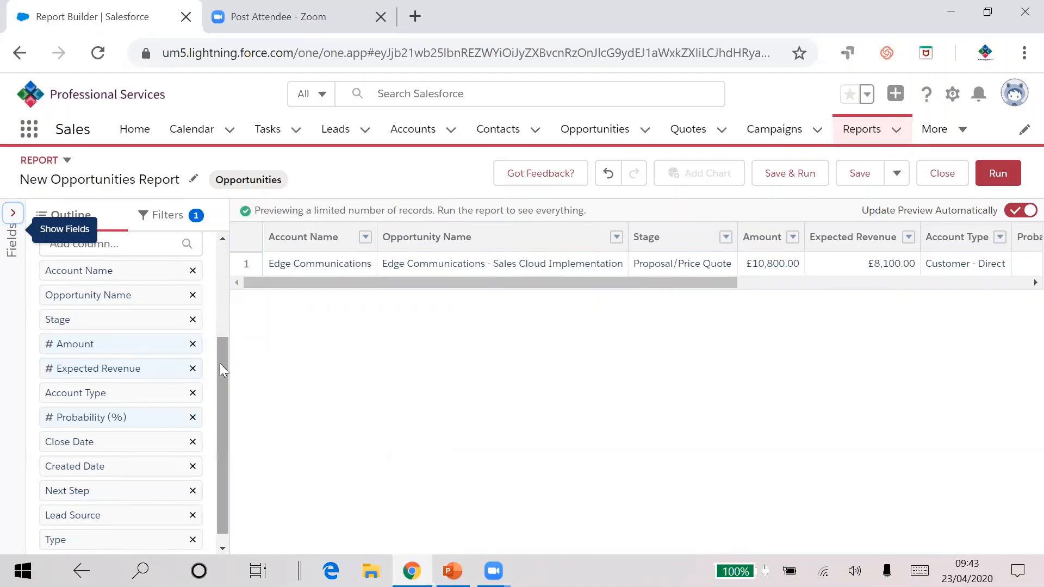
left_click_drag(220, 363, 214, 244)
left_click(181, 217)
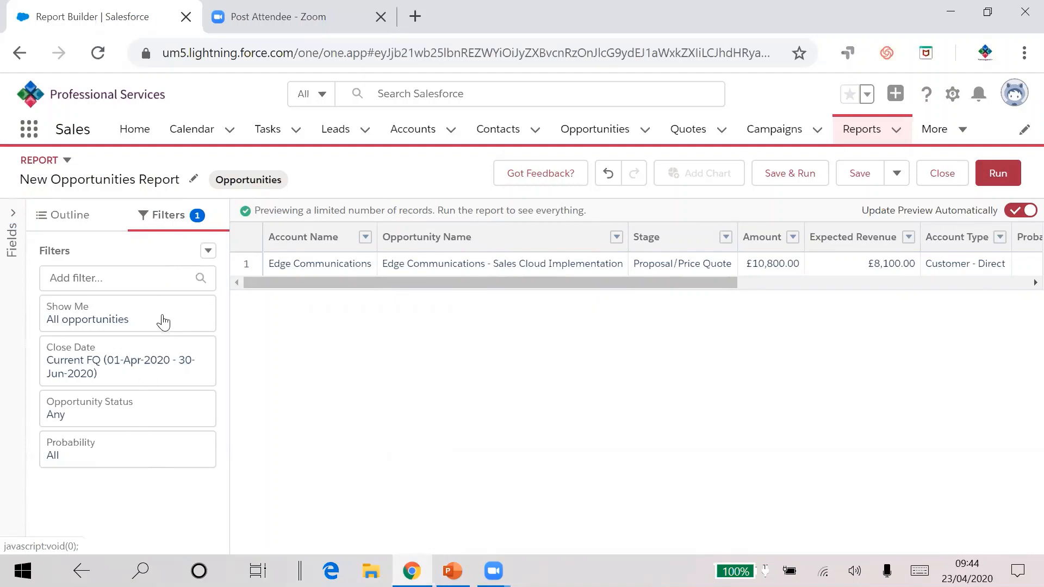
left_click(77, 315)
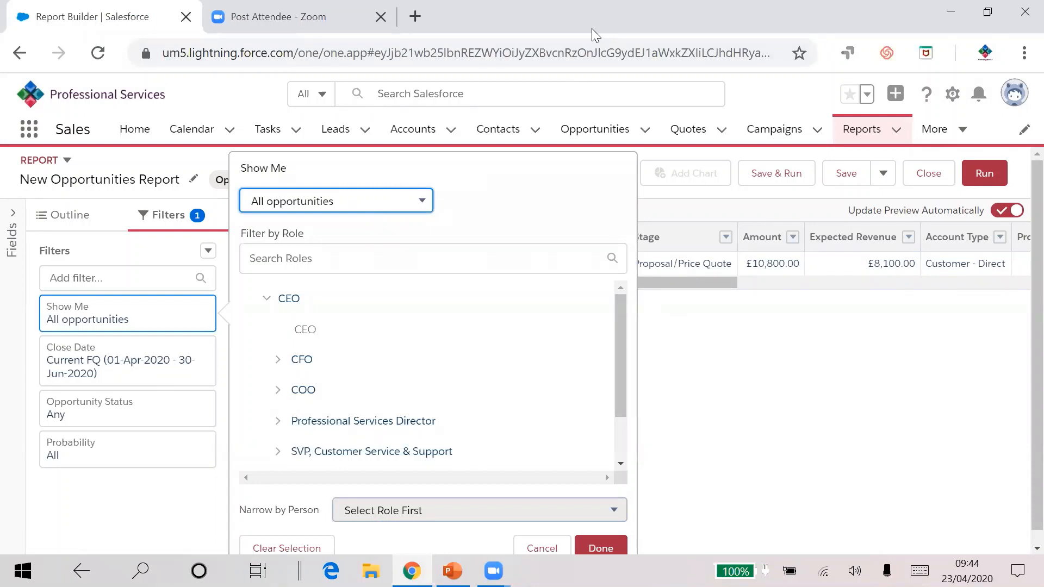
left_click(342, 203)
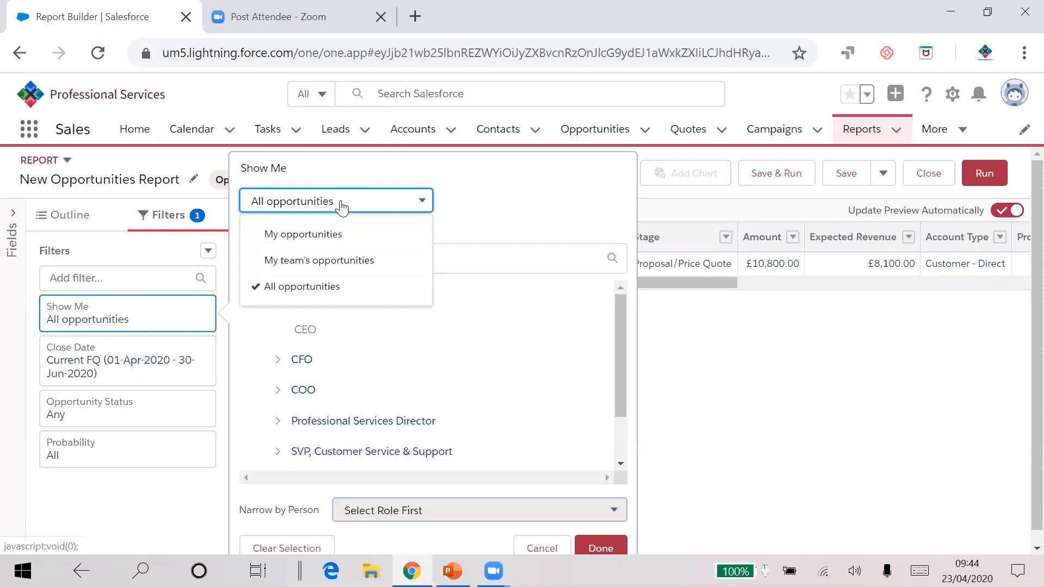
left_click(326, 239)
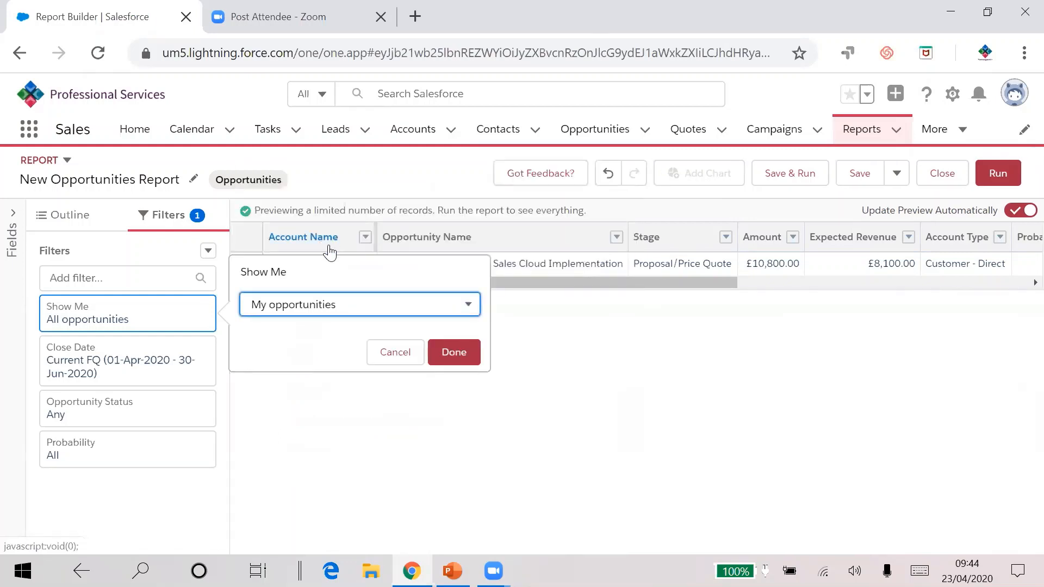
left_click(331, 307)
left_click(335, 291)
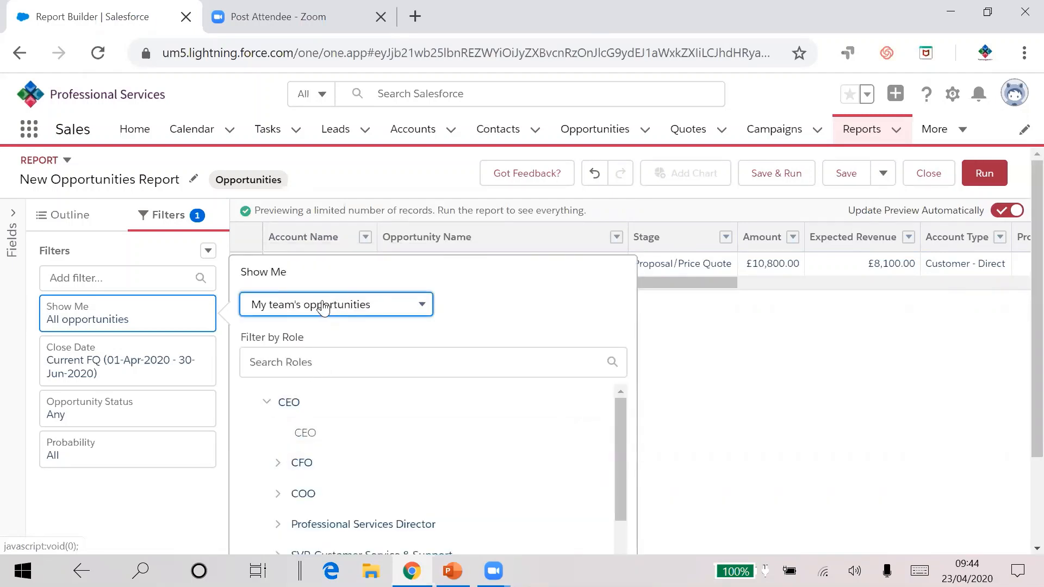
left_click(154, 314)
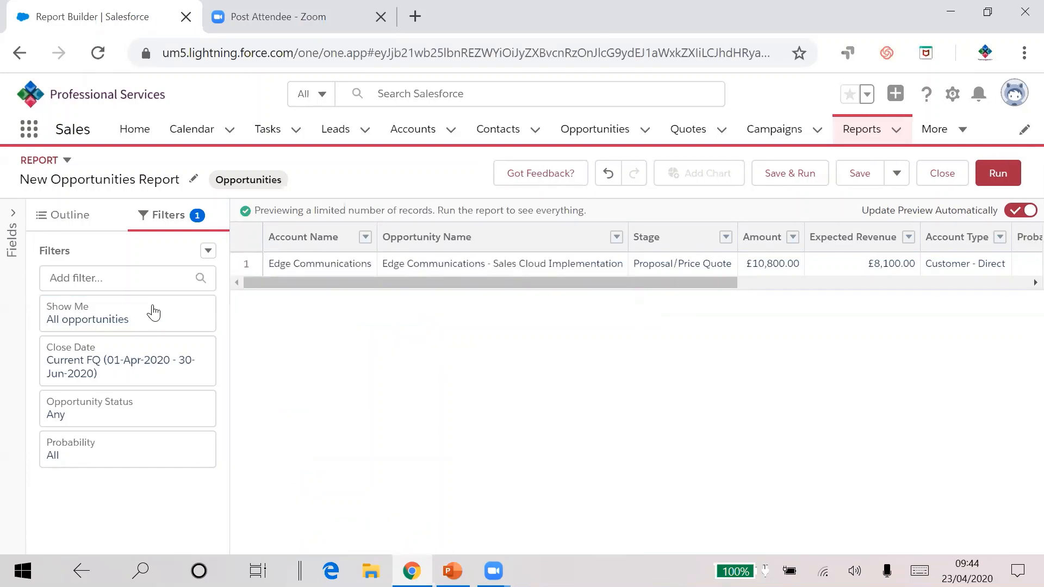
Step: Change the Close Date filter to filter on Created Date with an All Time range
left_click(141, 363)
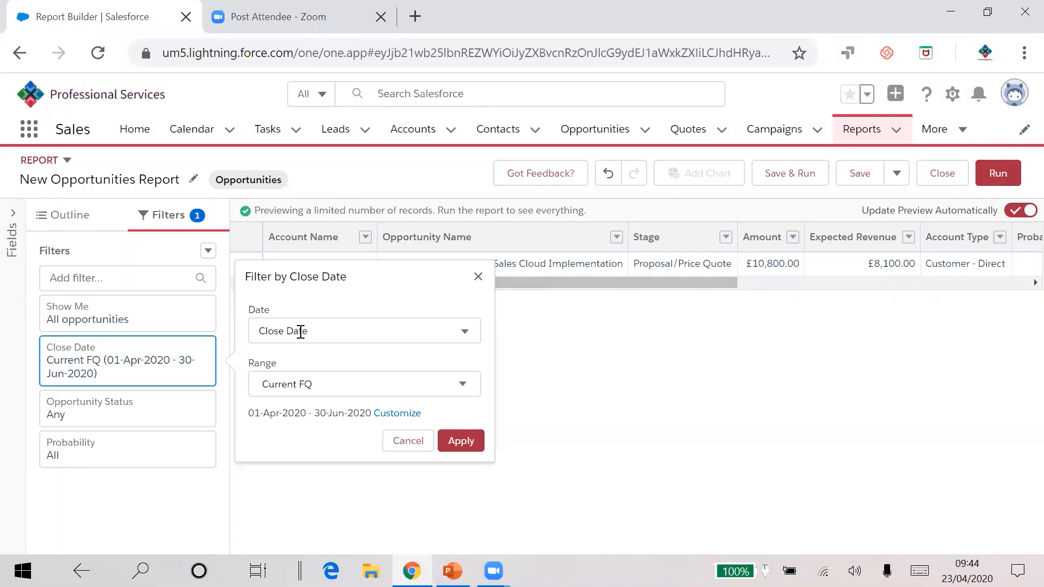
left_click(466, 330)
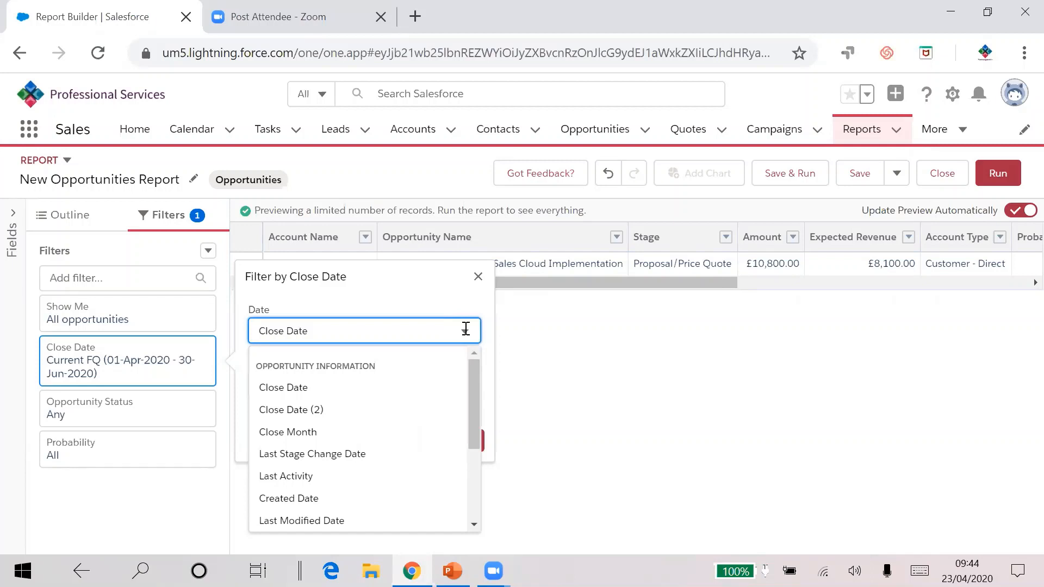
scroll(469, 402, "down", 1)
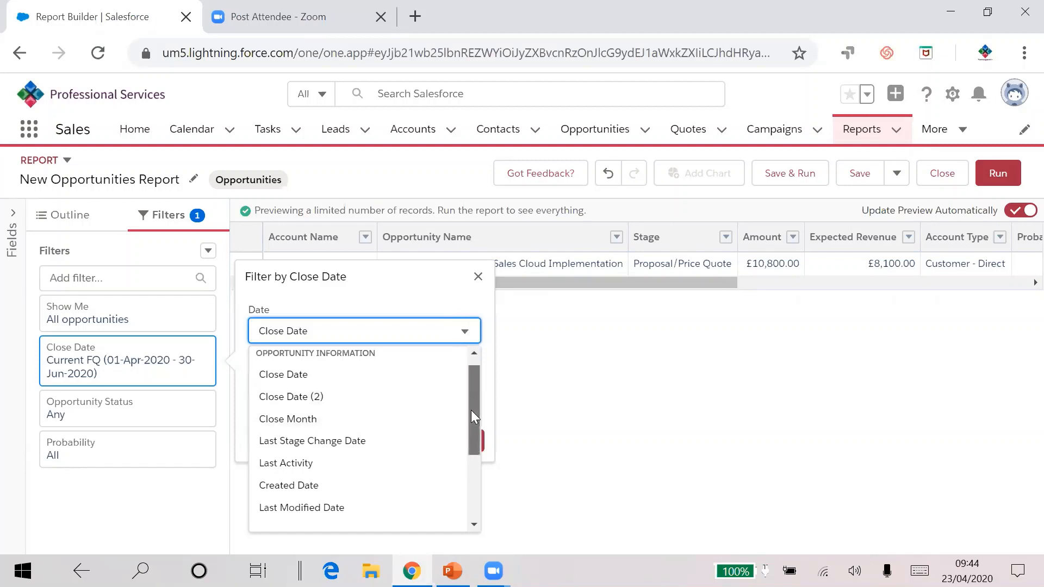
left_click_drag(471, 409, 396, 424)
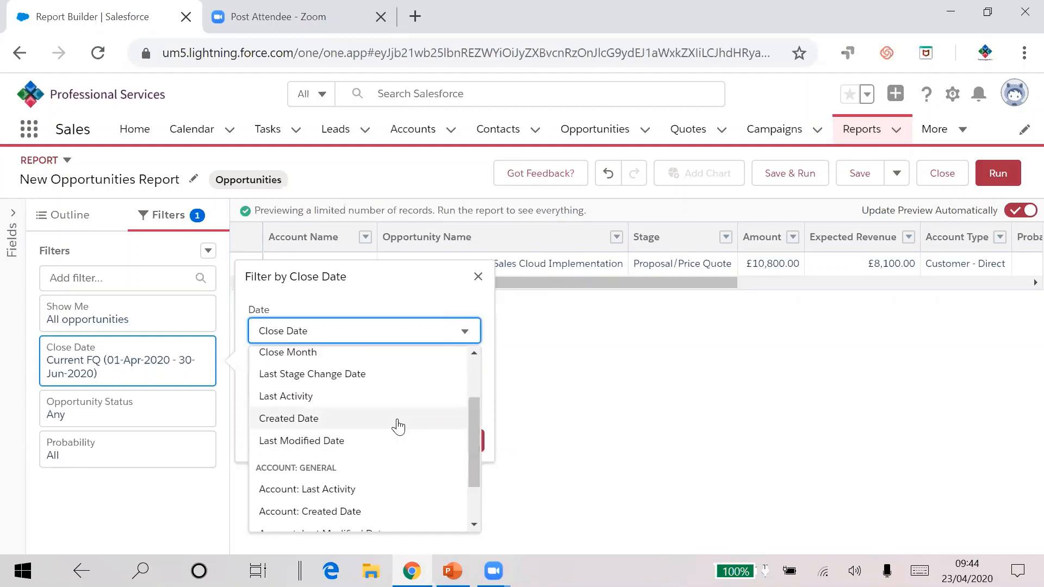
left_click(305, 421)
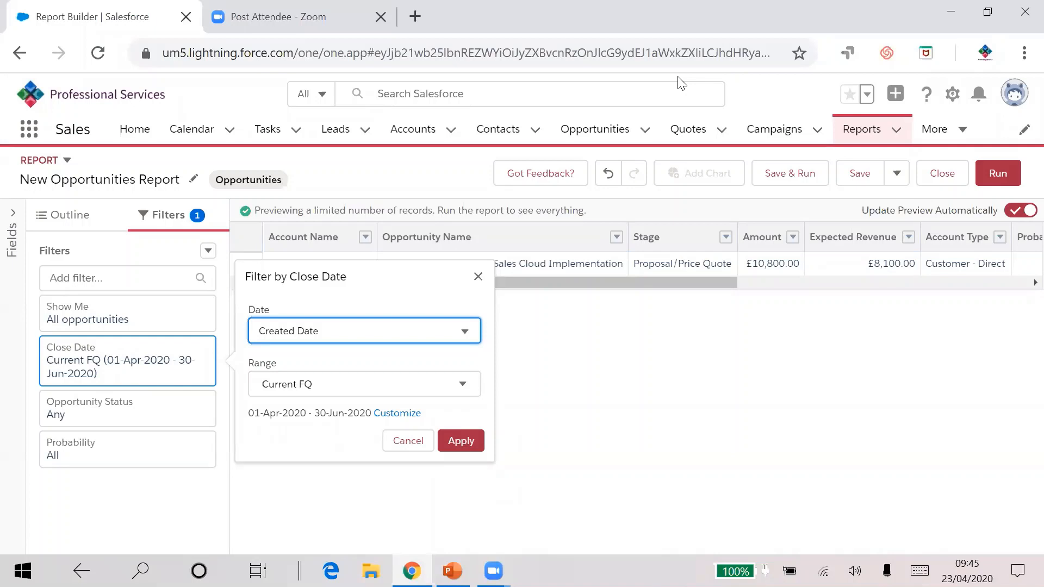
left_click(340, 385)
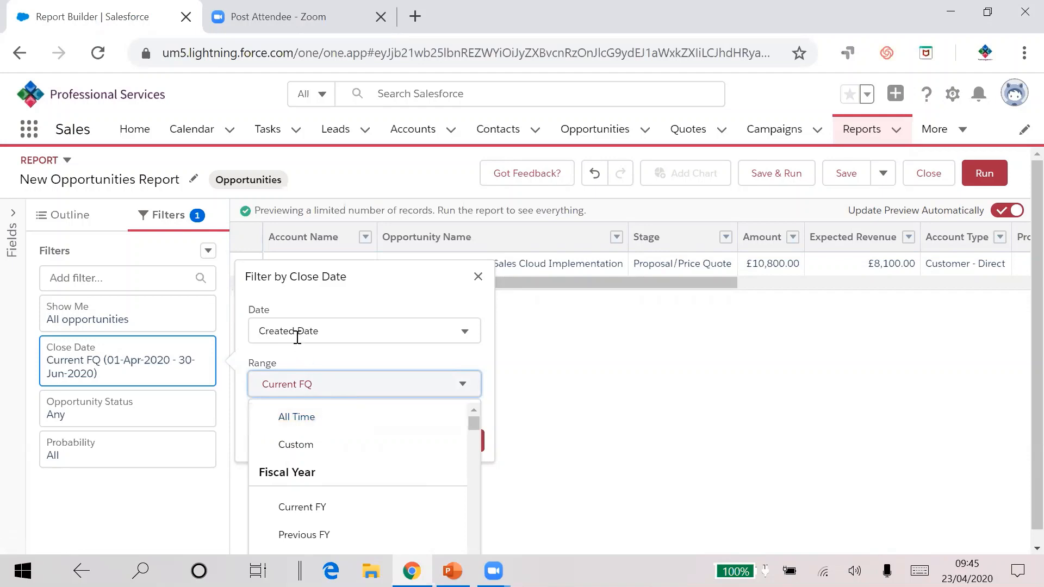
left_click(299, 418)
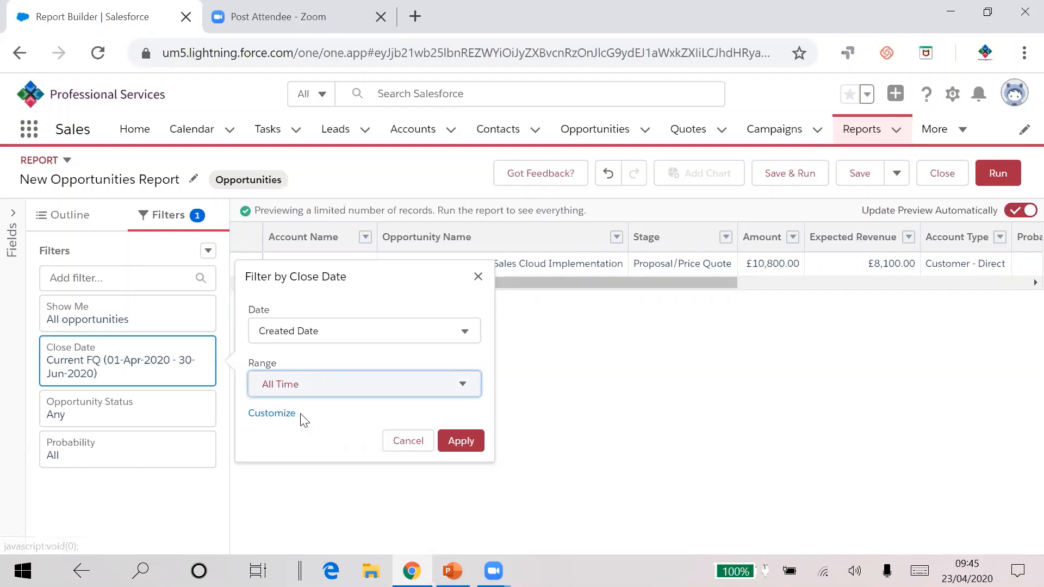
left_click(326, 388)
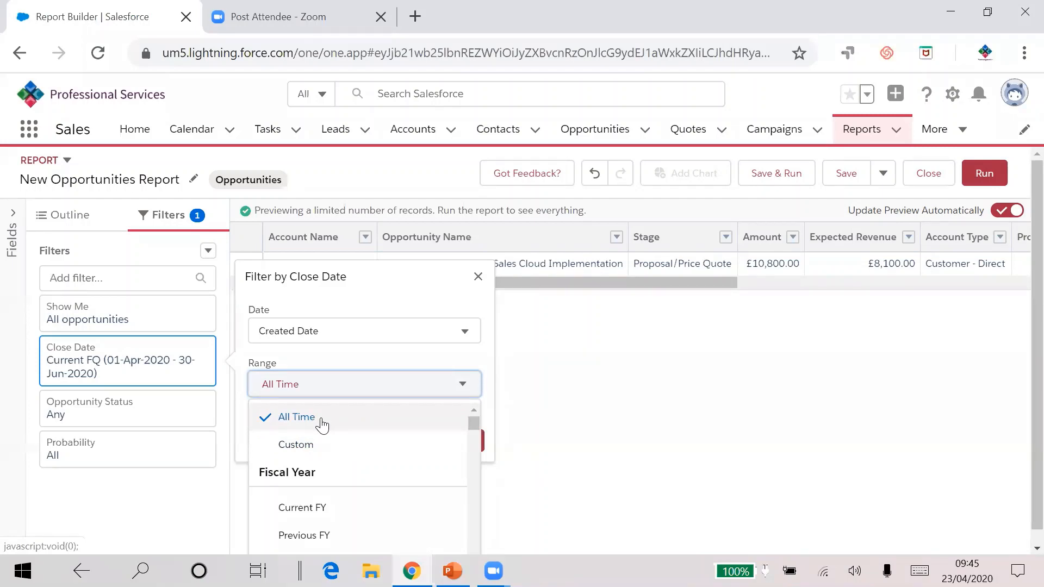
left_click(483, 449)
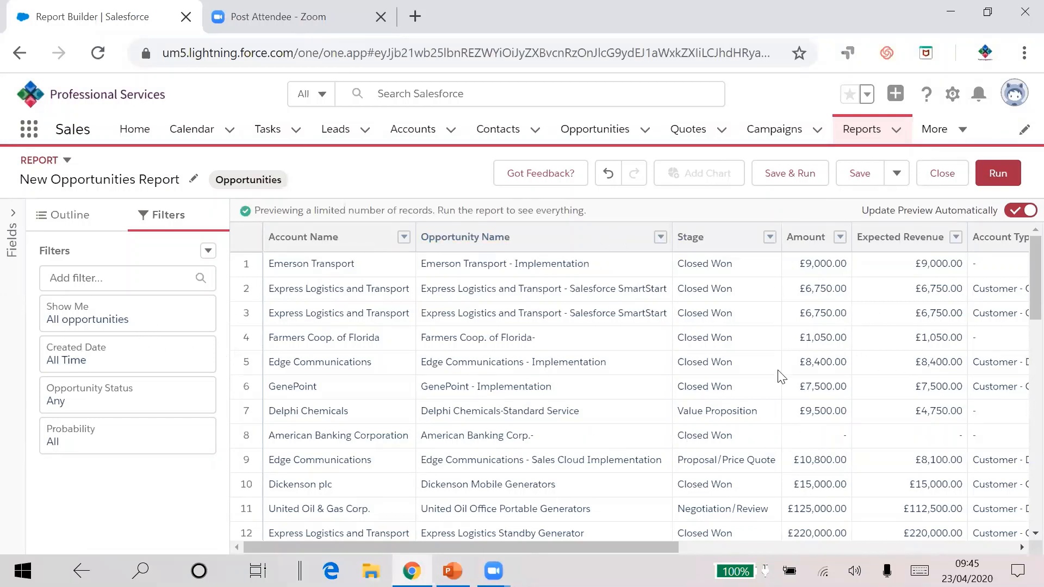
Step: Examine the options of the Opportunity Status and Probability filters without changing them
left_click(122, 400)
left_click(369, 403)
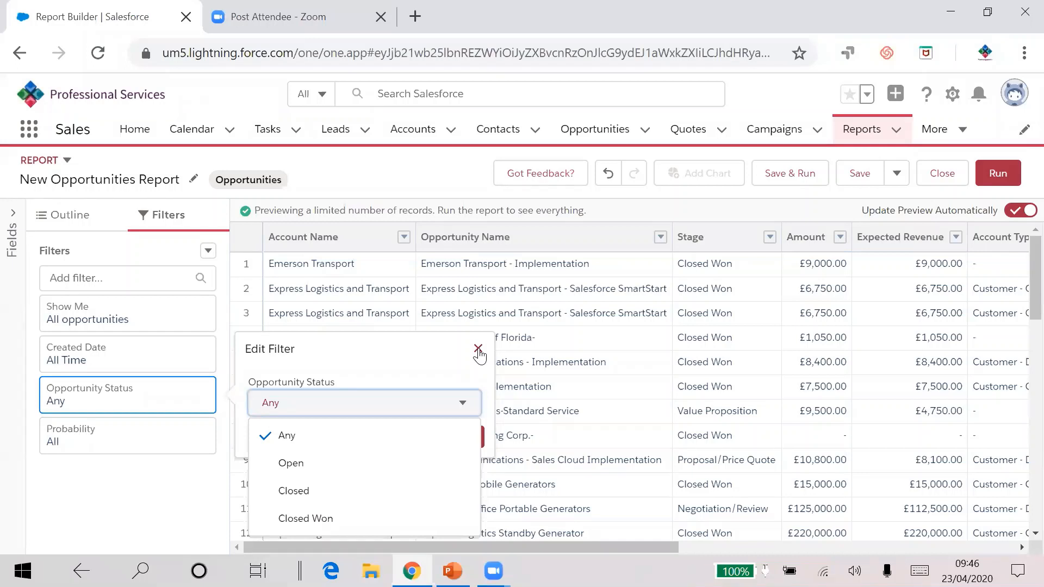
left_click(478, 349)
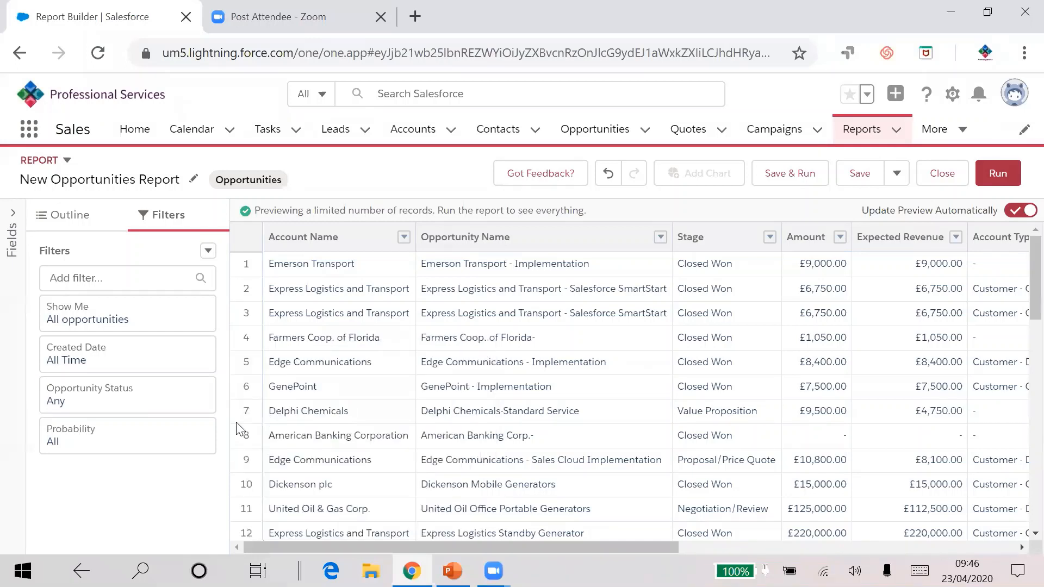
left_click(178, 437)
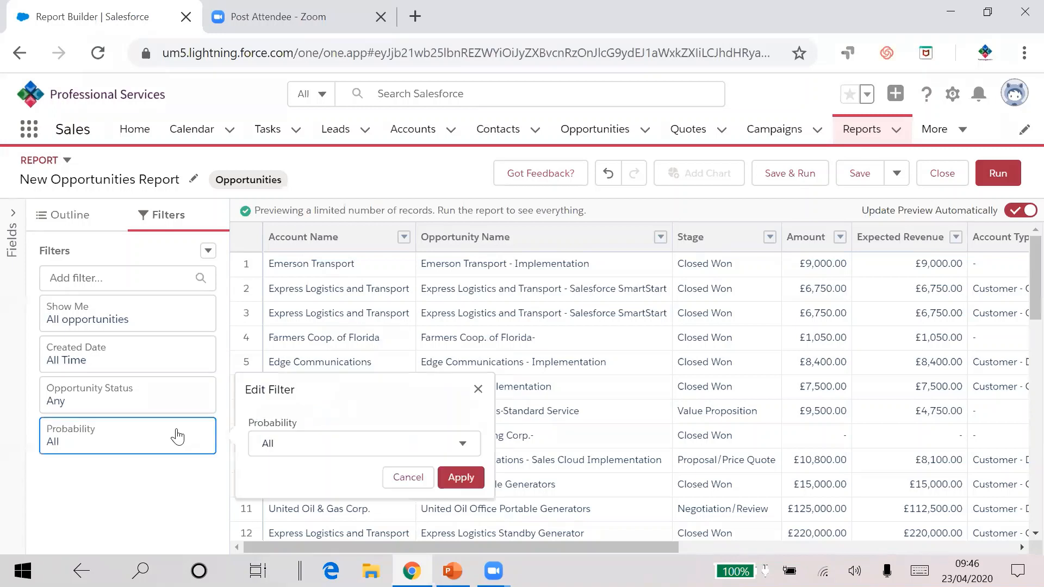
left_click(332, 443)
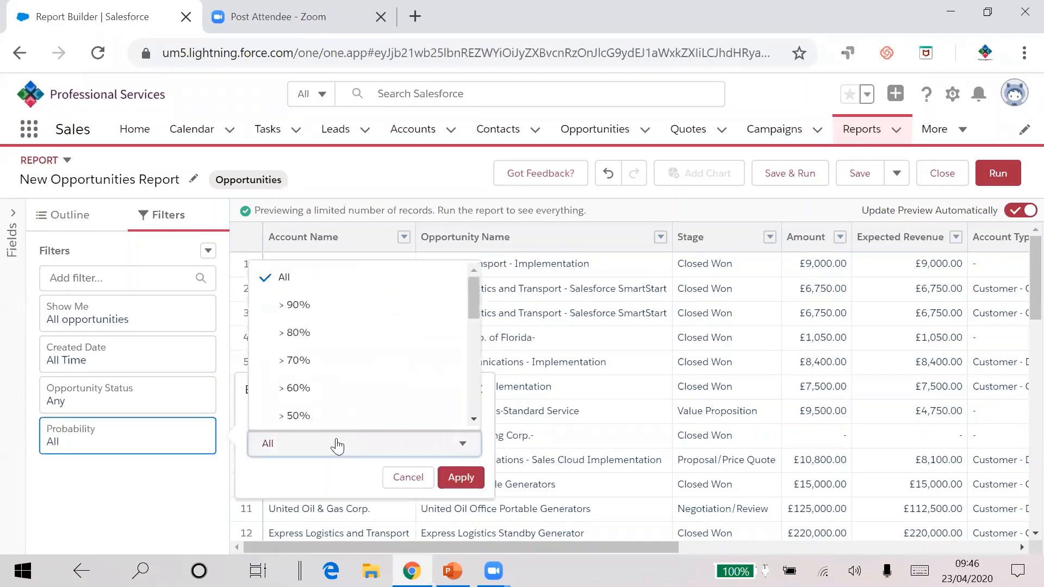
left_click_drag(470, 310, 475, 387)
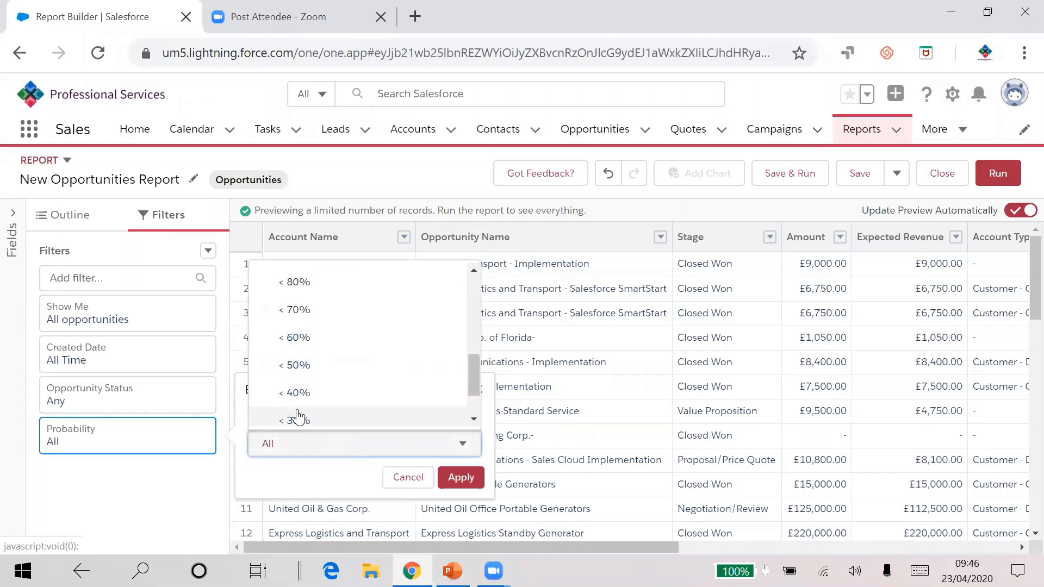
left_click(407, 478)
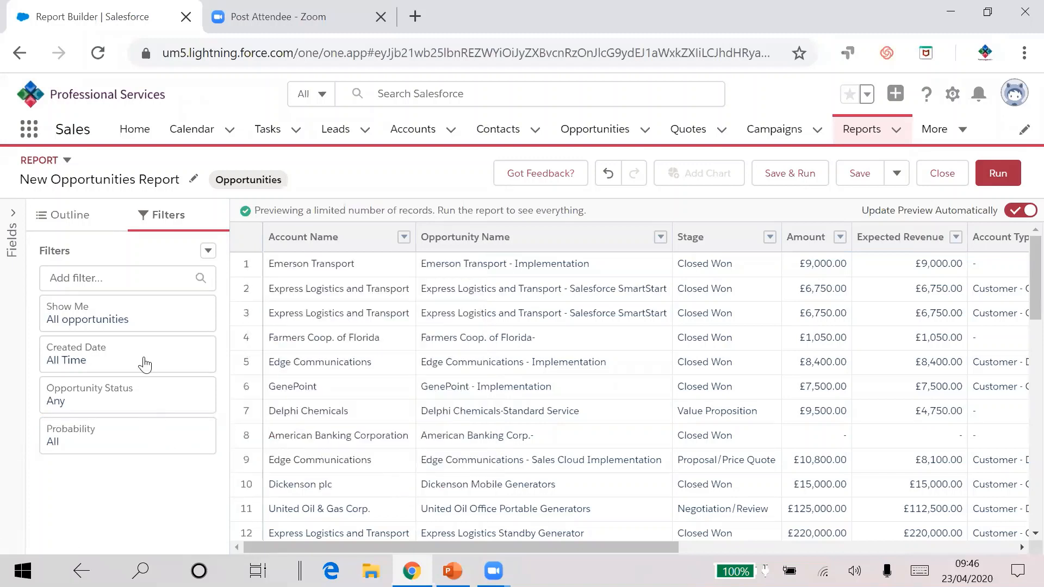
Step: Add a Lead Source filter that equals Web and Phone Inquiry
left_click(104, 278)
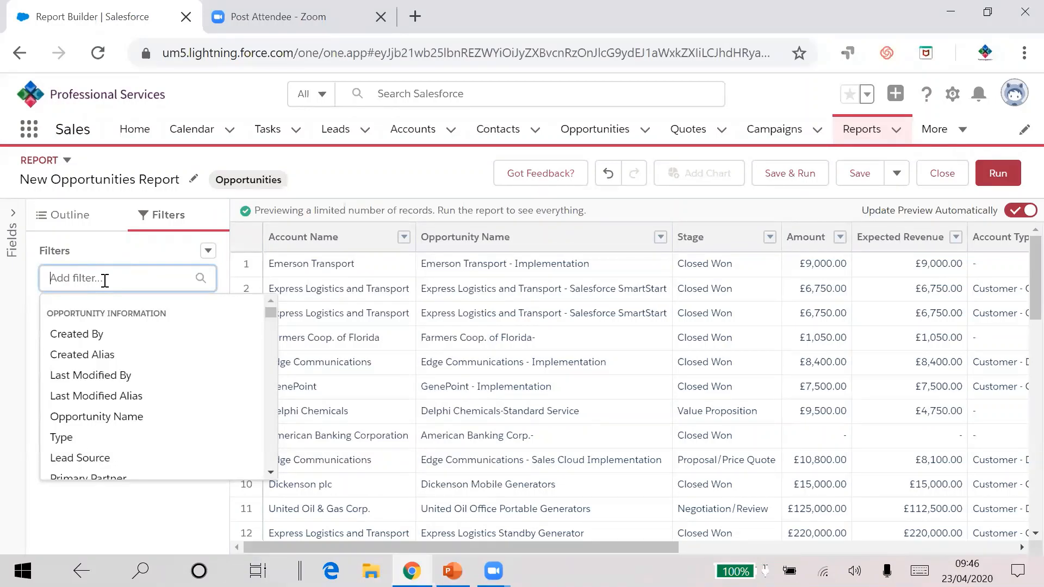
left_click(87, 463)
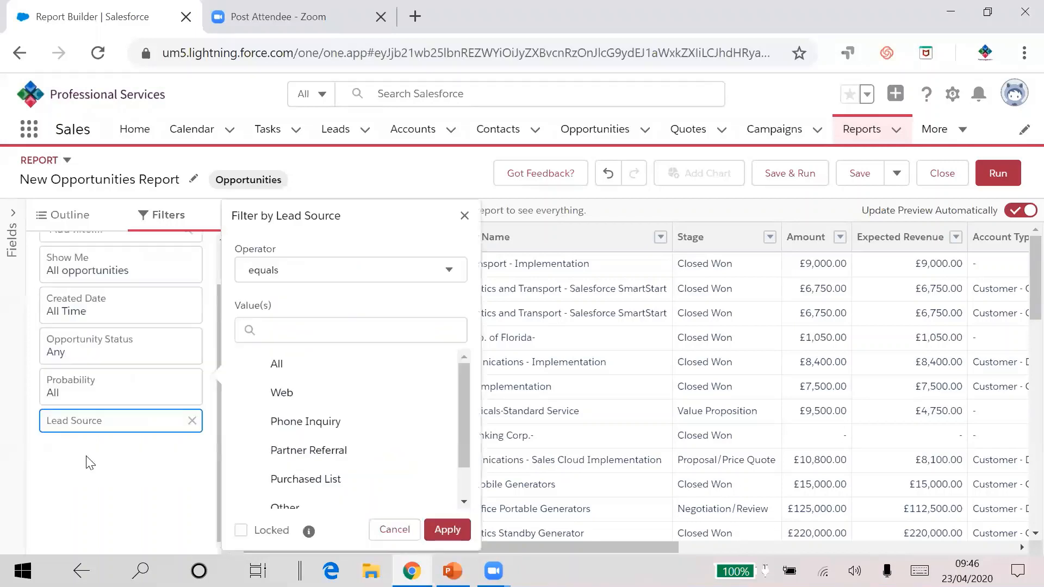
left_click(300, 401)
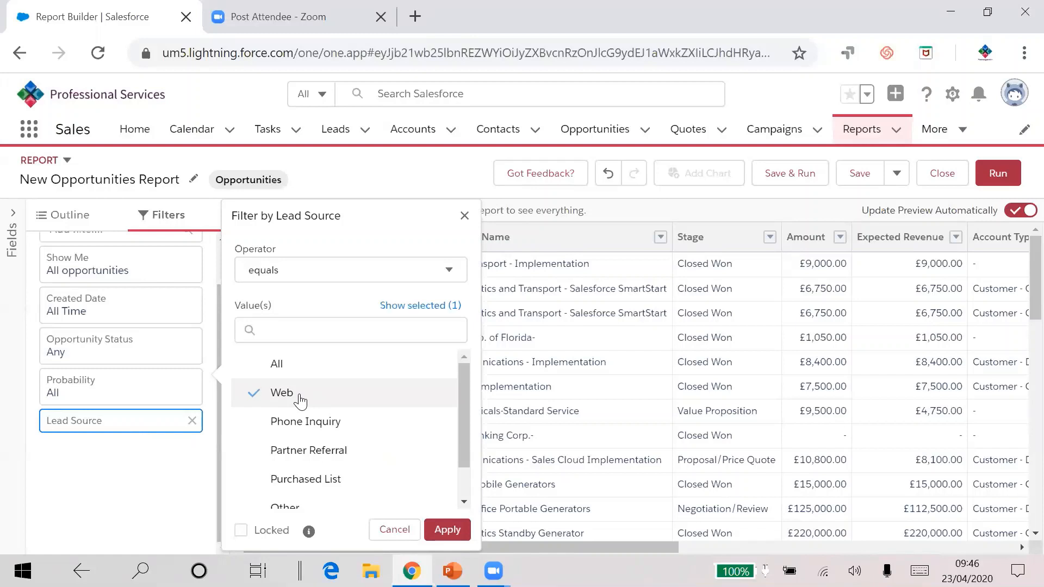
left_click(299, 423)
left_click(293, 451)
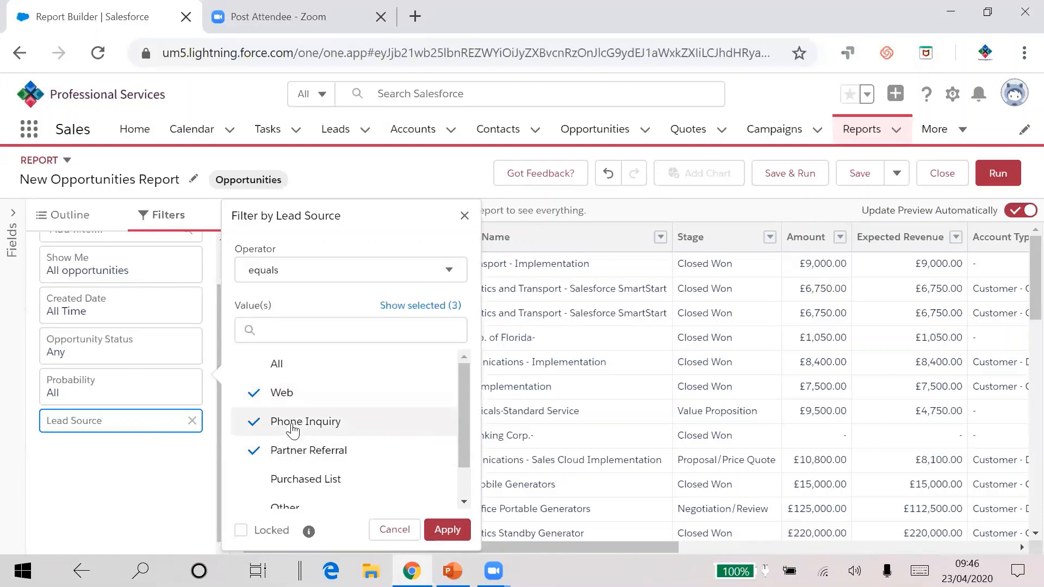
left_click(297, 423)
left_click(281, 396)
left_click(288, 451)
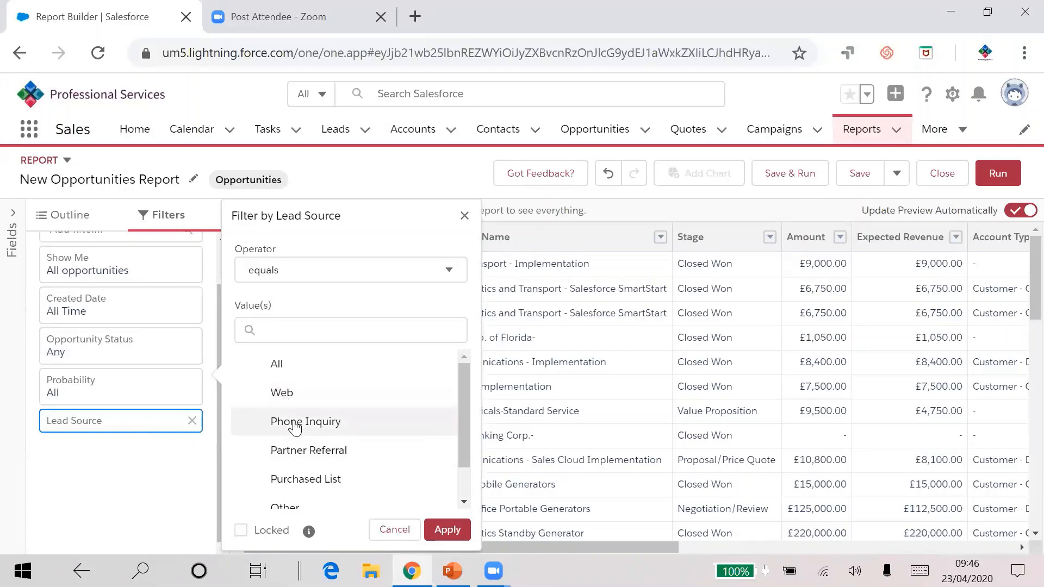
left_click(297, 422)
left_click(291, 400)
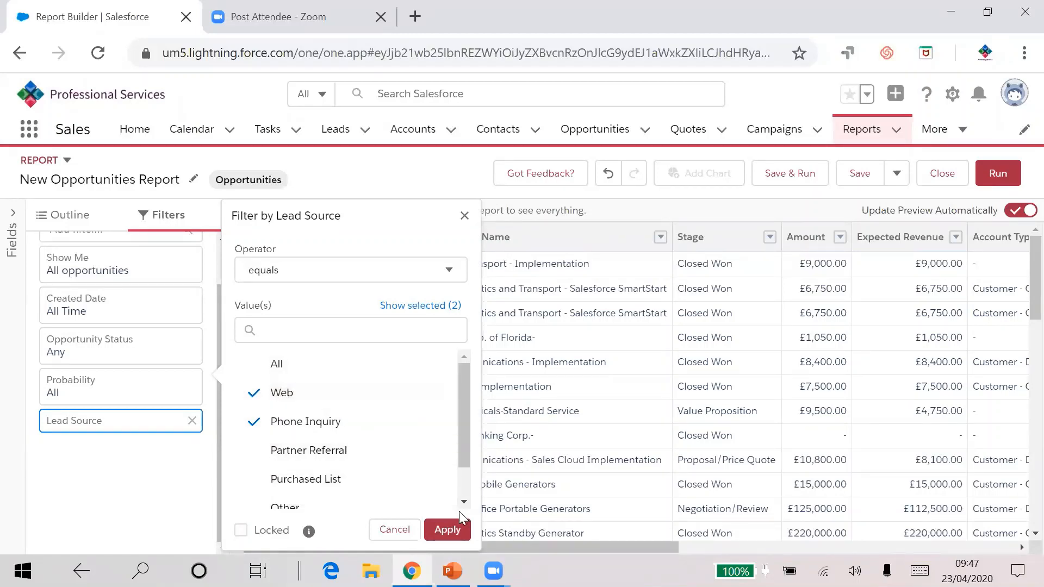
left_click(447, 530)
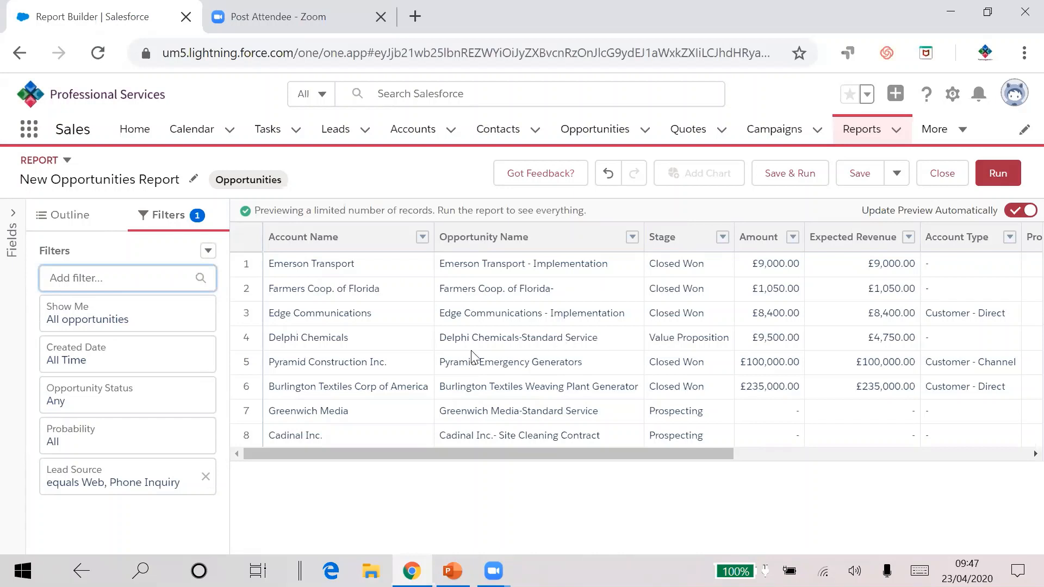
Step: Add a Stage filter that equals Closed Won
left_click(153, 282)
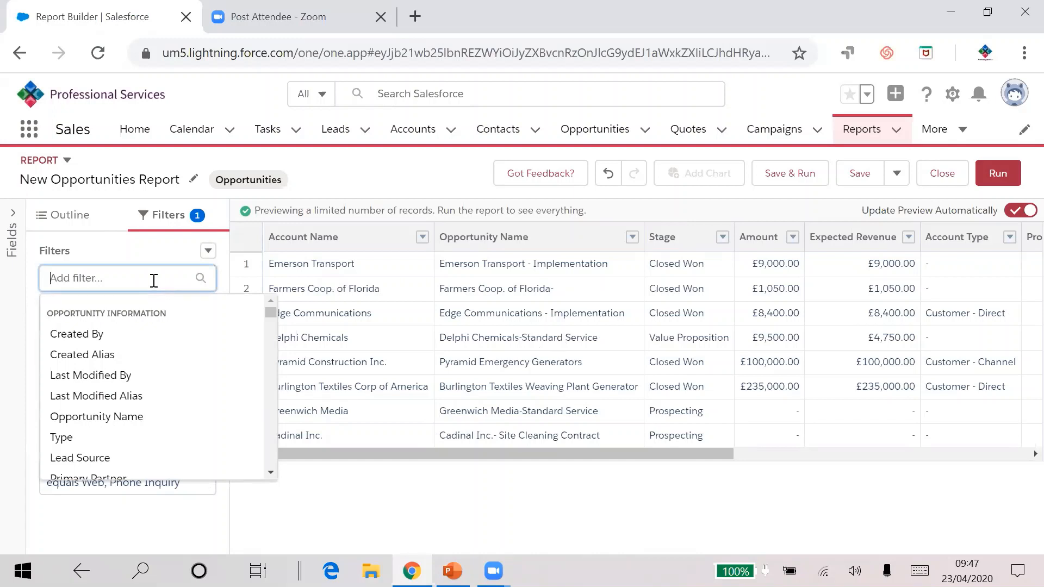
type("stage")
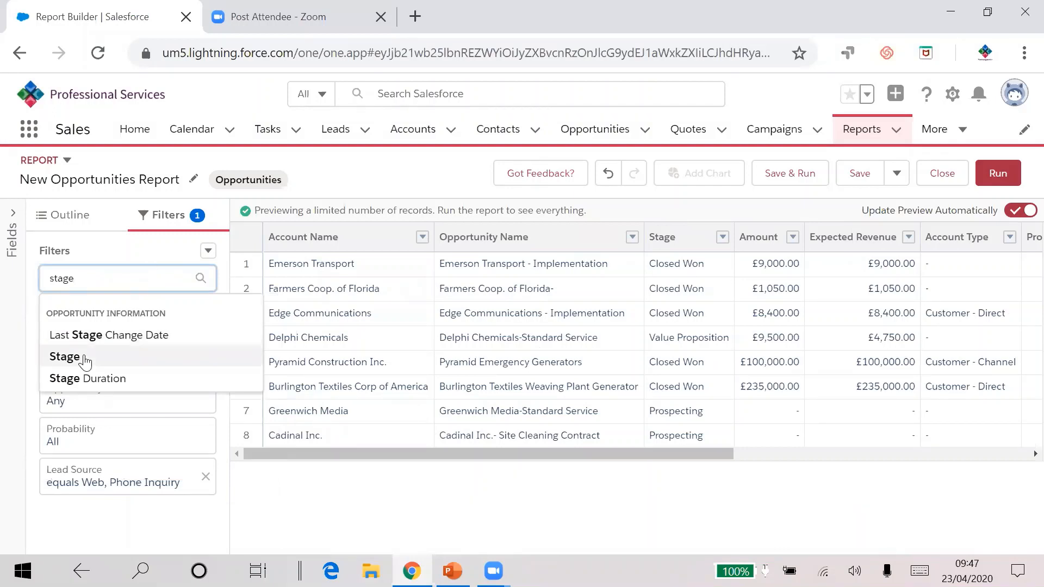
left_click(64, 356)
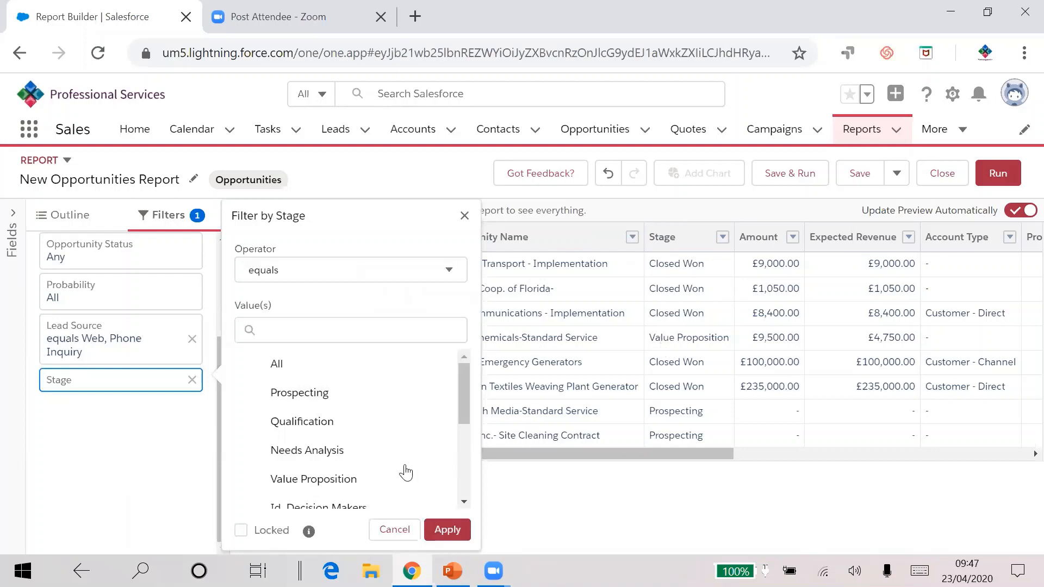
scroll(352, 426, "down", 2)
scroll(352, 426, "down", 3)
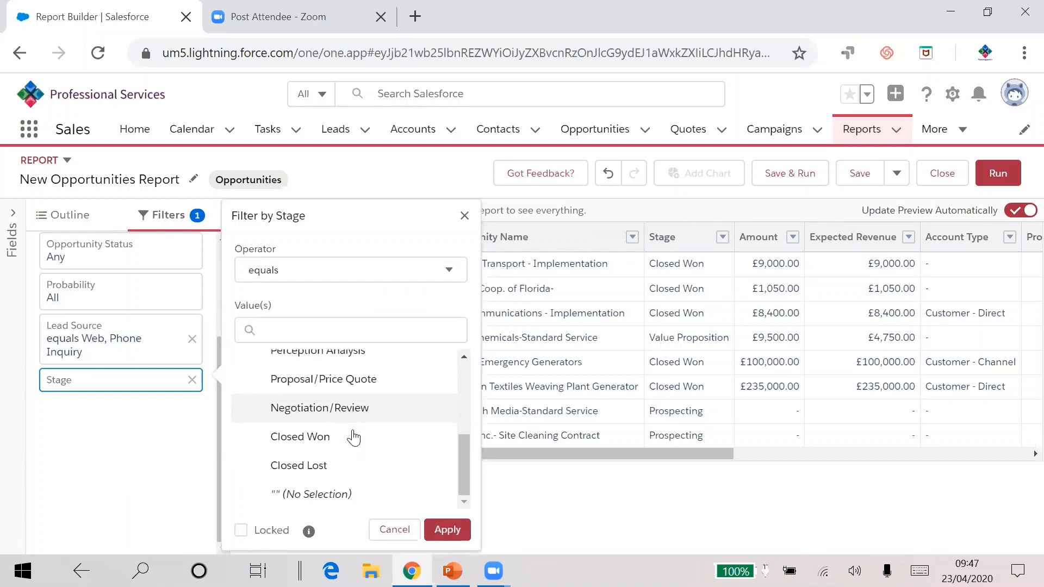
left_click(321, 439)
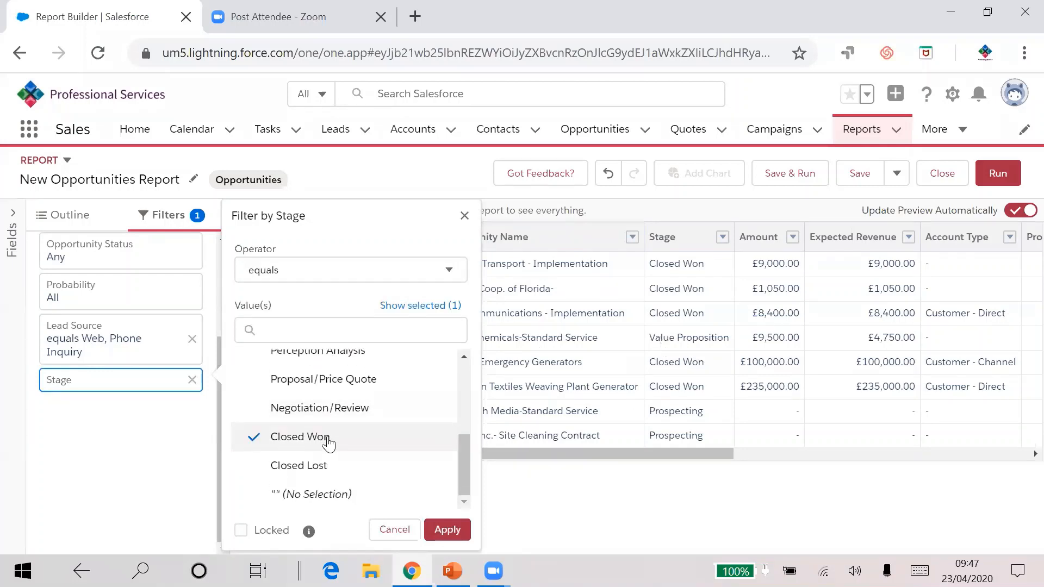
left_click(447, 530)
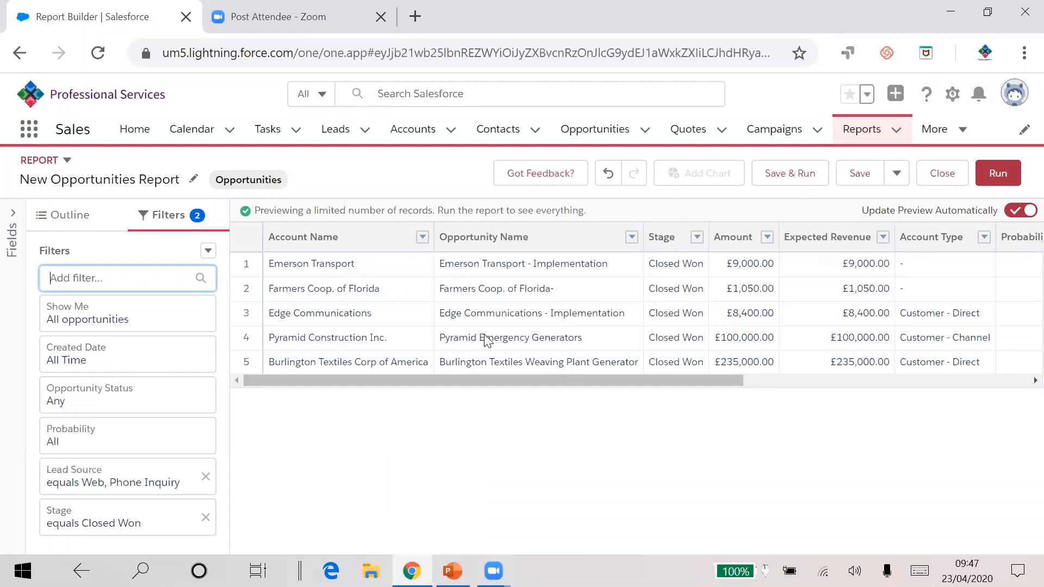
Step: Add filter logic and set it to 1 OR 2
left_click(208, 251)
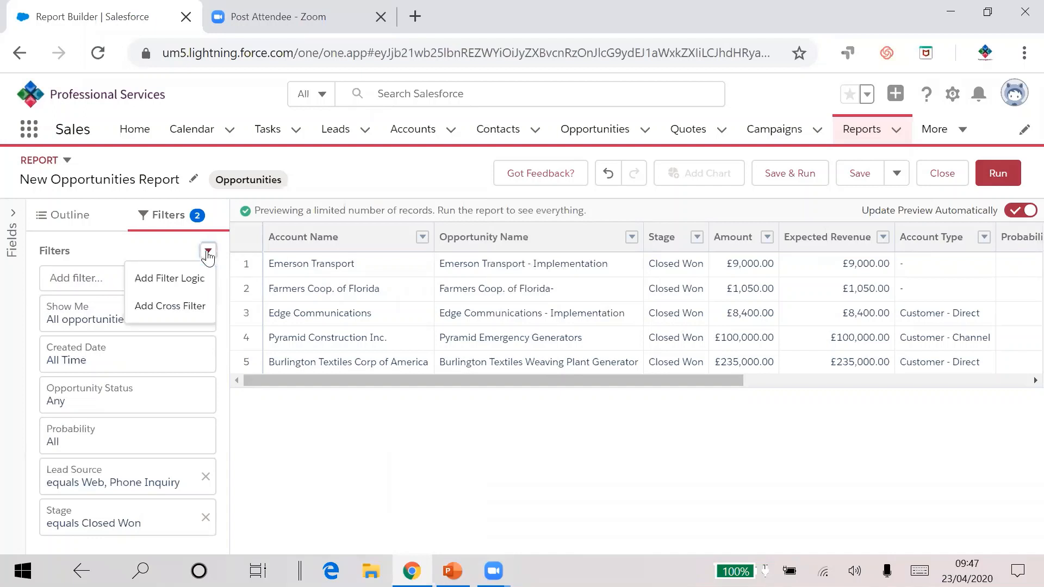
left_click(190, 277)
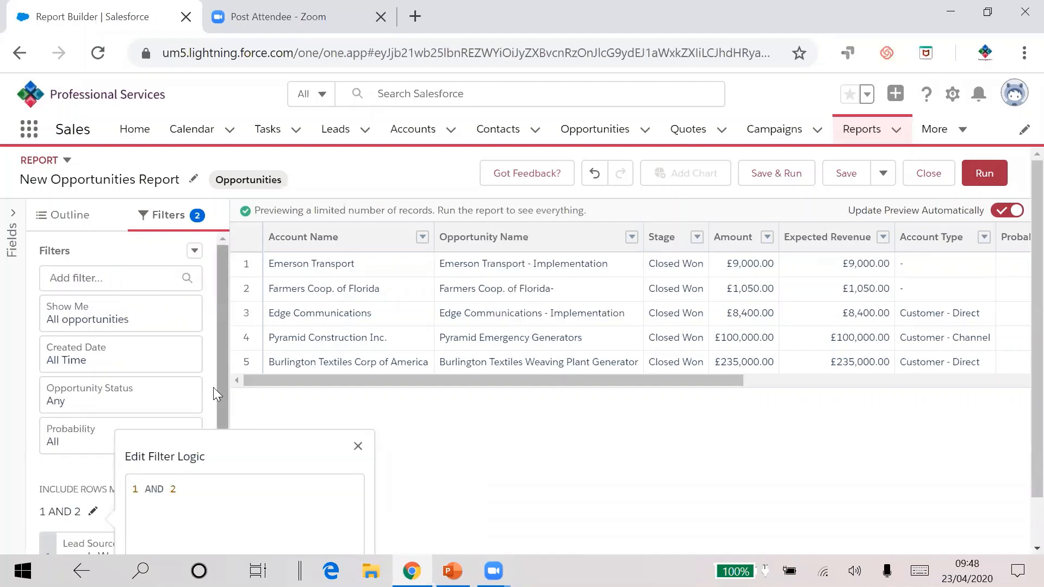
left_click_drag(211, 372, 209, 339)
left_click(217, 250)
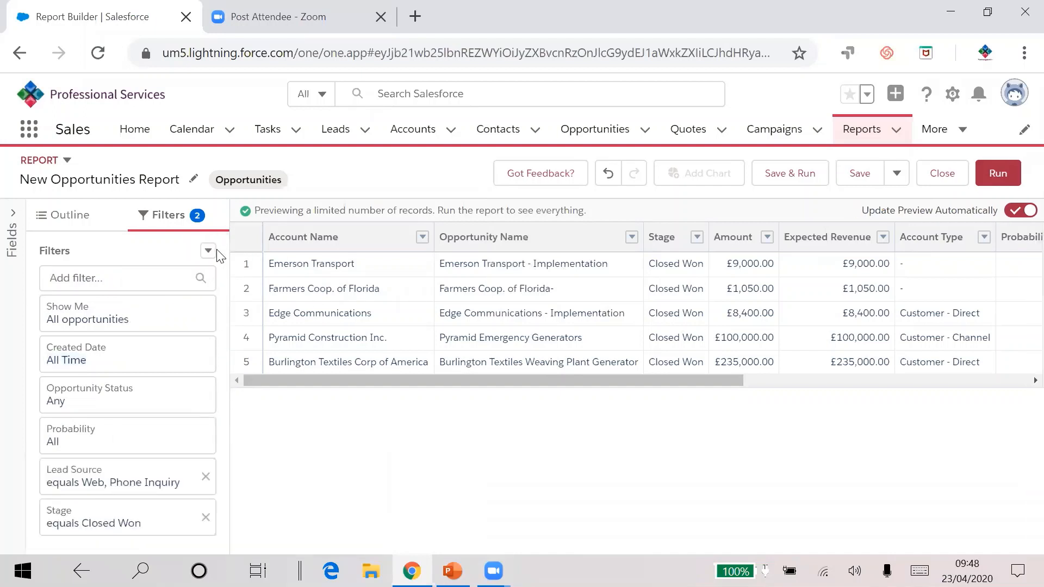
left_click(209, 251)
left_click(209, 276)
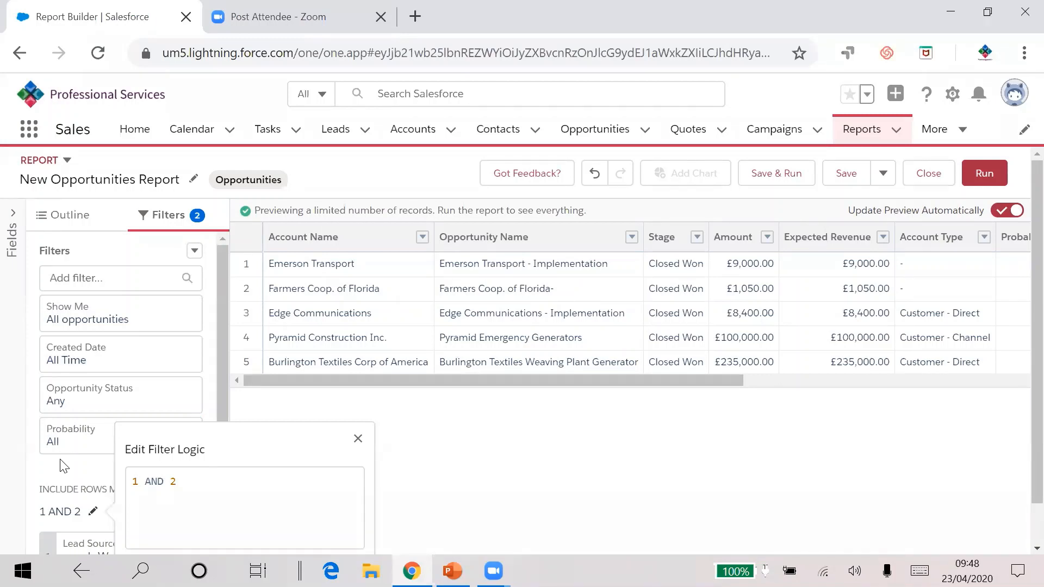
scroll(101, 454, "down", 2)
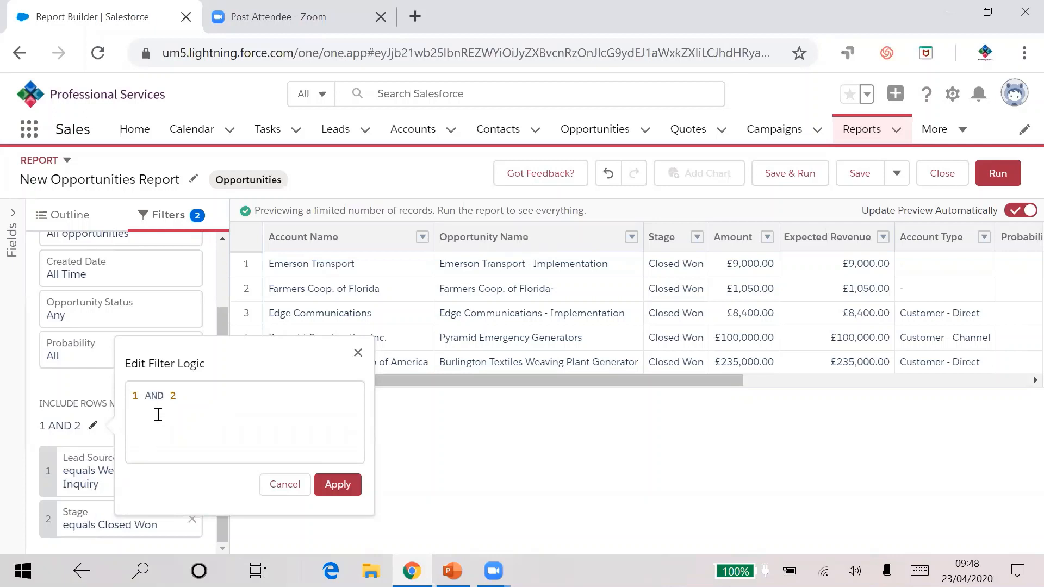
left_click_drag(163, 396, 143, 396)
type("OR")
left_click(327, 493)
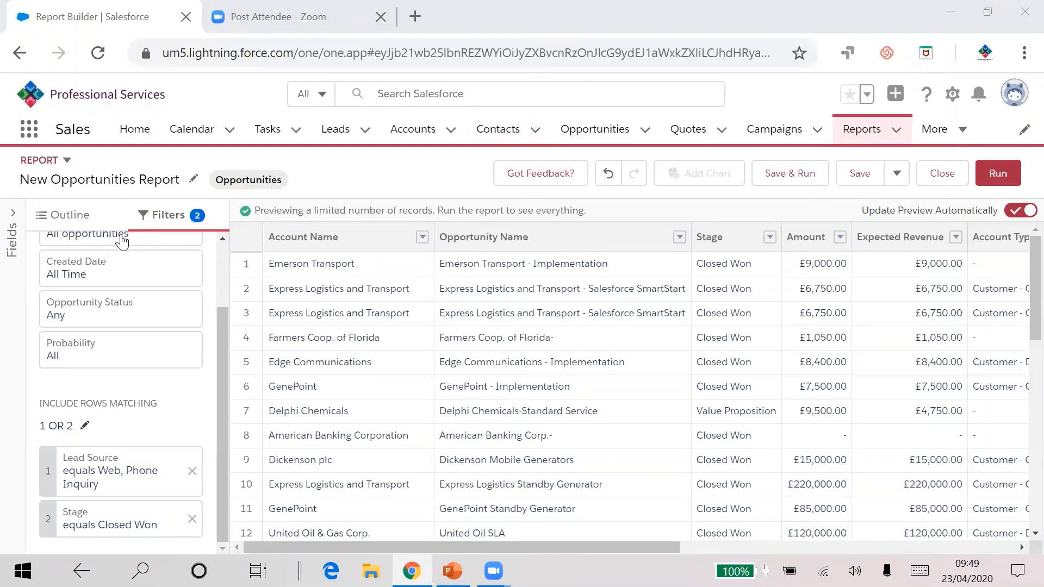
Step: Move the Close Date column to the first position in the report's columns
left_click(66, 217)
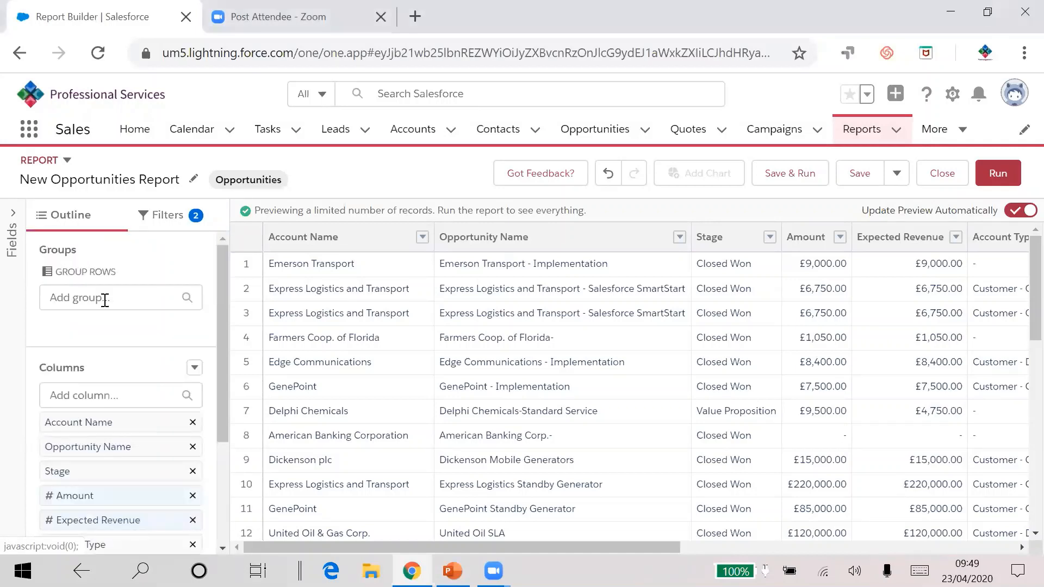
scroll(104, 300, "down", 3)
left_click_drag(93, 429, 79, 256)
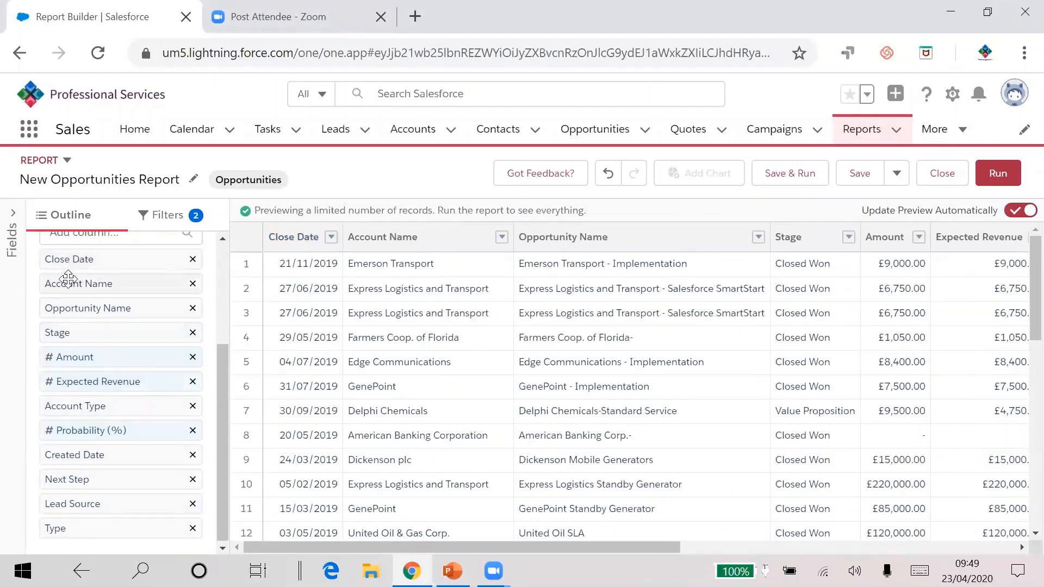
Step: Move the Close Date column back to third position, after Opportunity Name
left_click_drag(81, 260, 83, 303)
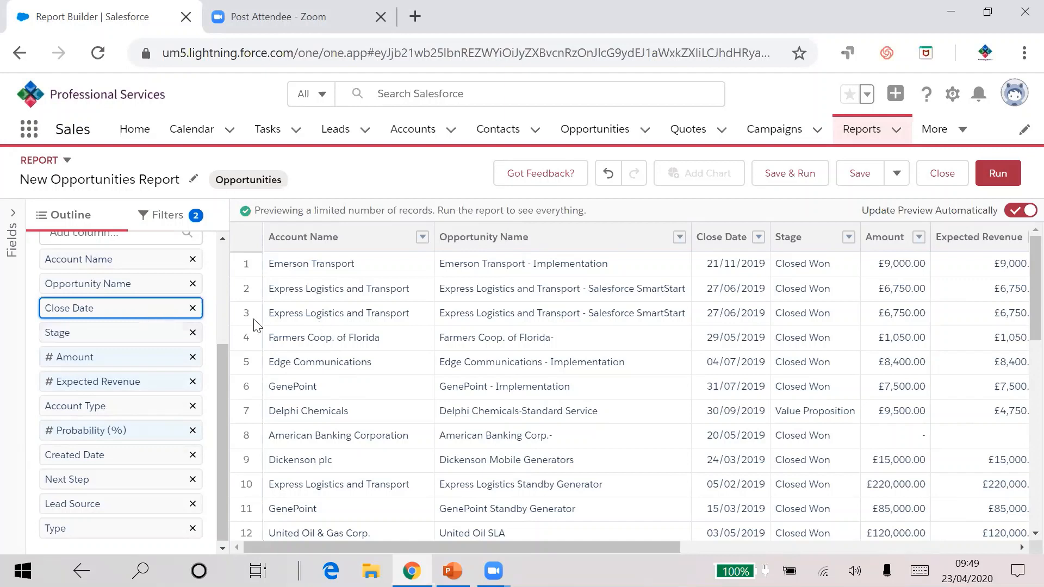
Step: Save and run the report as opps report in the Leads Reports for Training folder under Created by Me
left_click(802, 172)
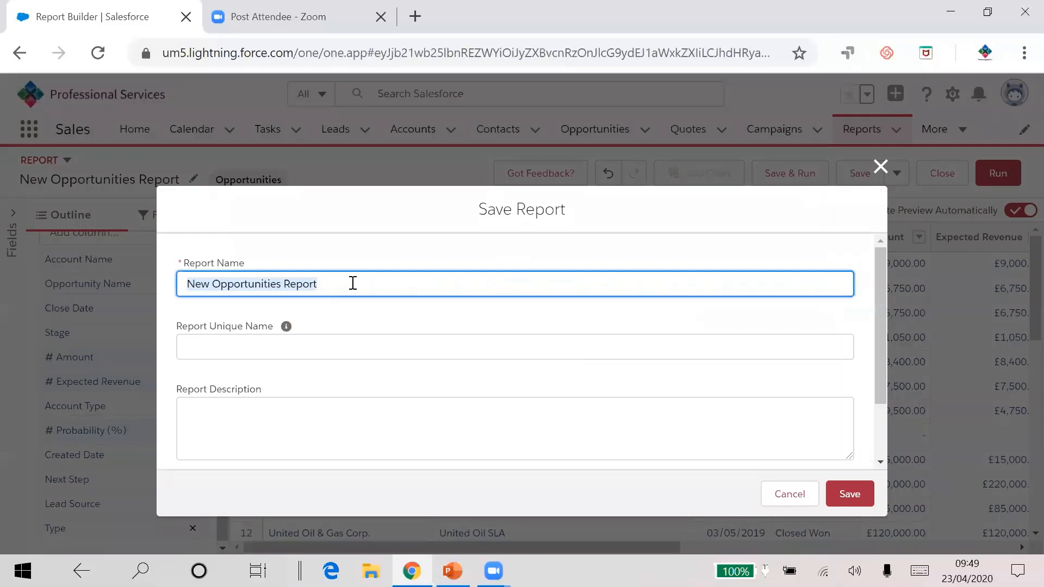
type("opps ")
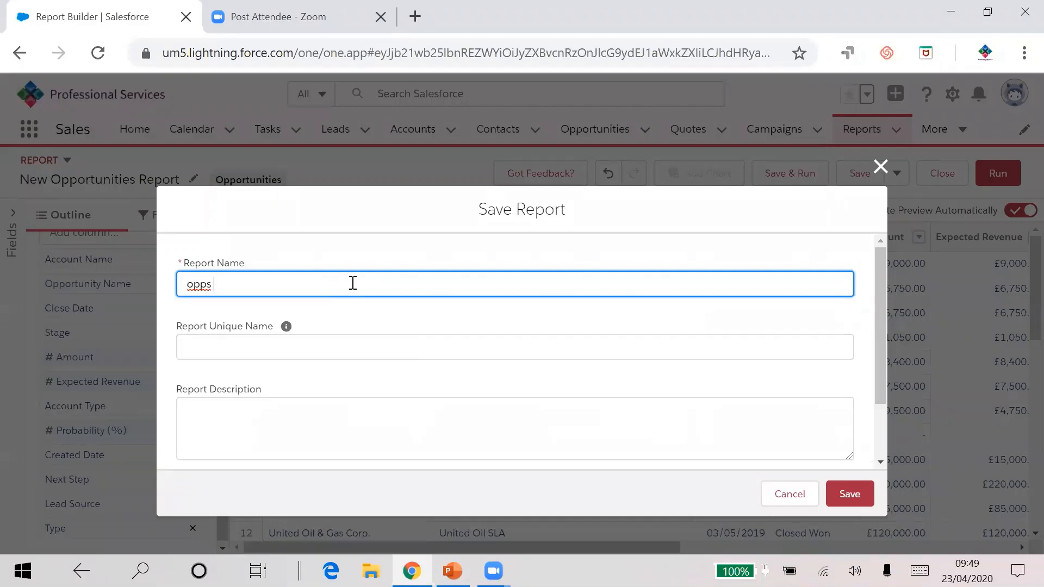
type("report")
left_click(329, 345)
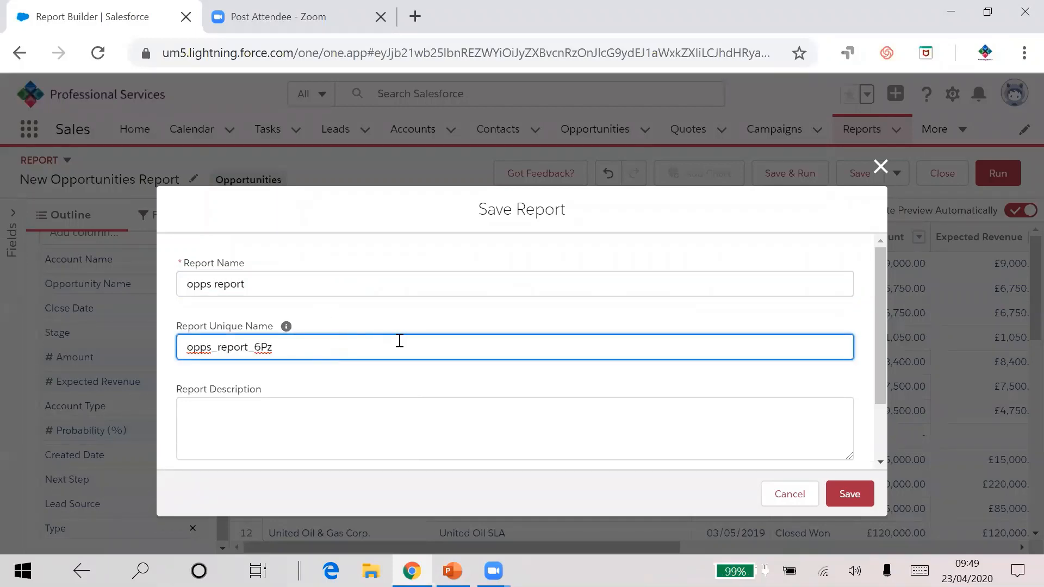
scroll(399, 340, "down", 2)
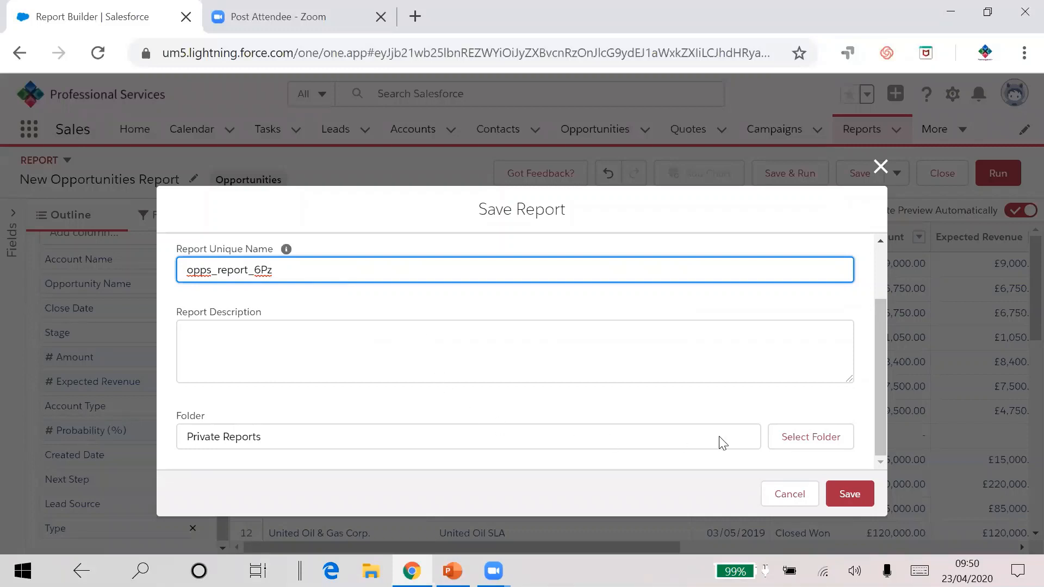
left_click(796, 438)
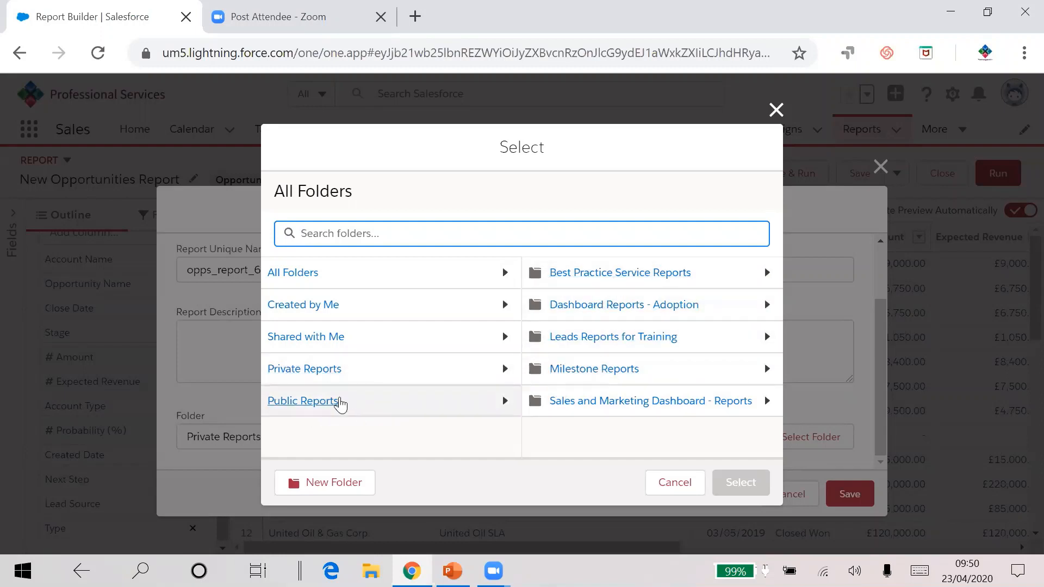
left_click(343, 402)
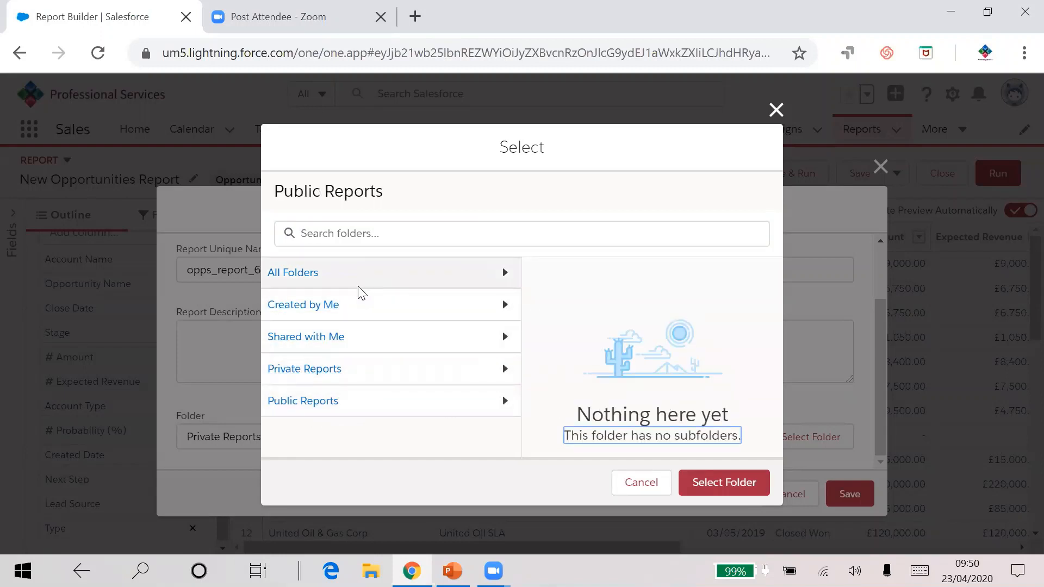
left_click(323, 316)
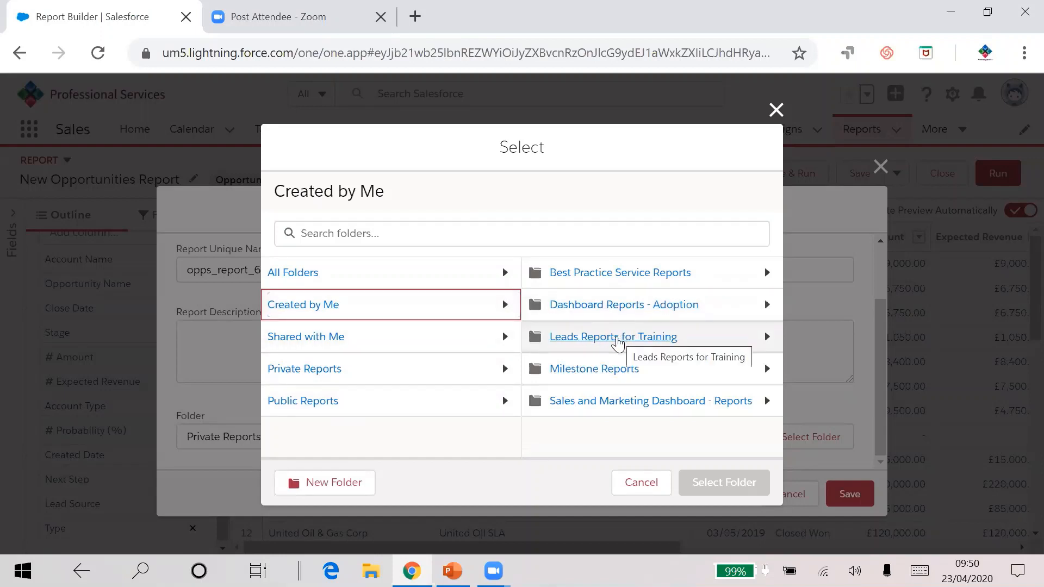
left_click(618, 342)
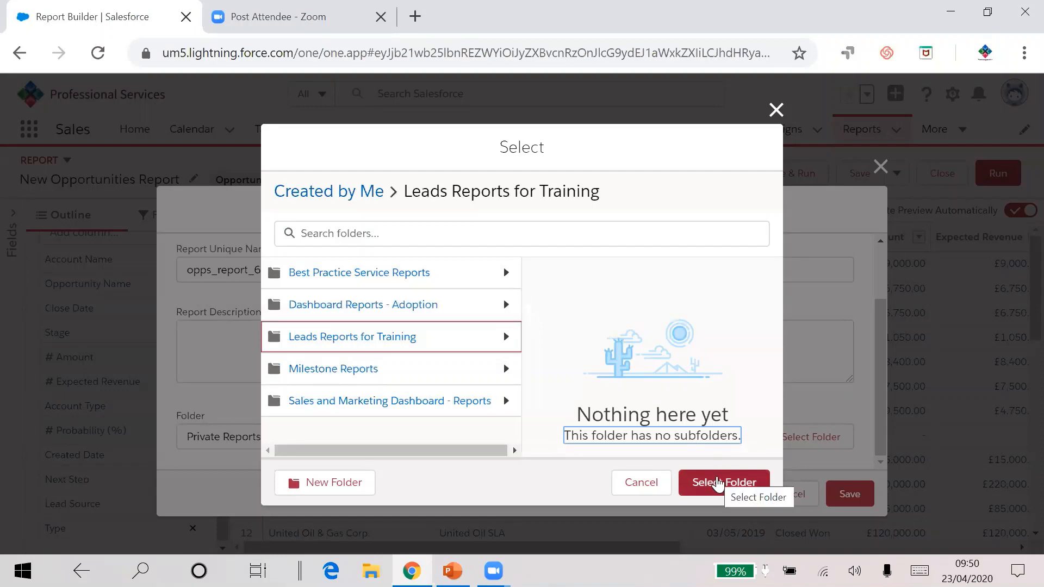
left_click(717, 482)
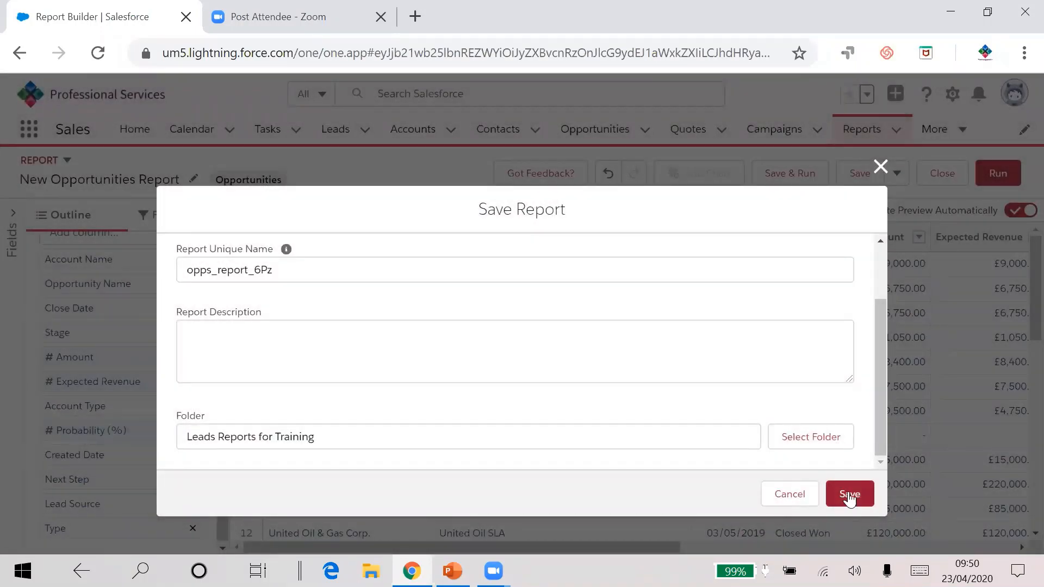
left_click(850, 496)
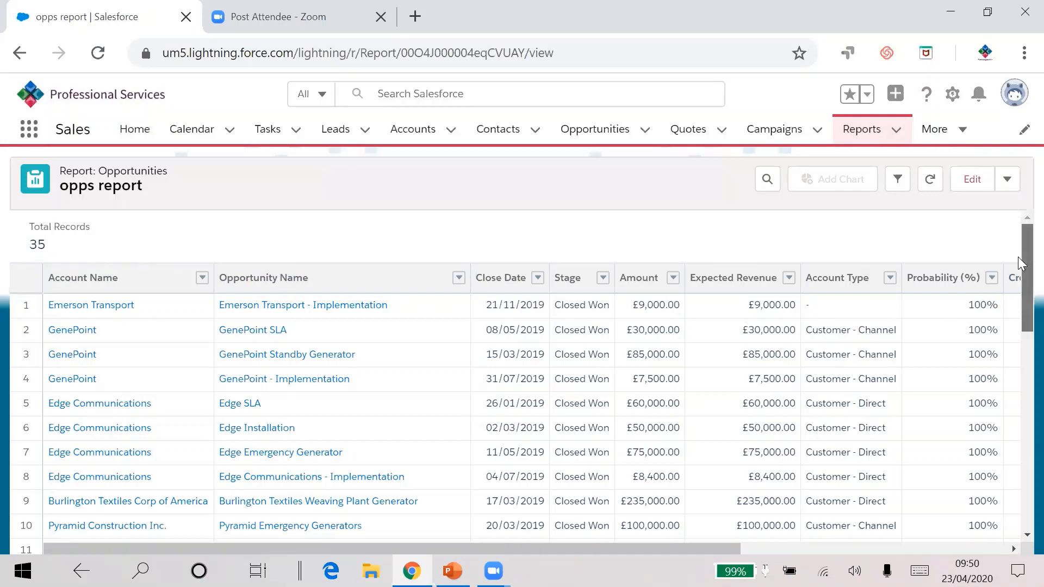
Step: Group the report rows by the Lead Source column
mouse_move(1017, 257)
left_mouse_down()
mouse_move(1018, 437)
mouse_move(1018, 246)
left_mouse_up()
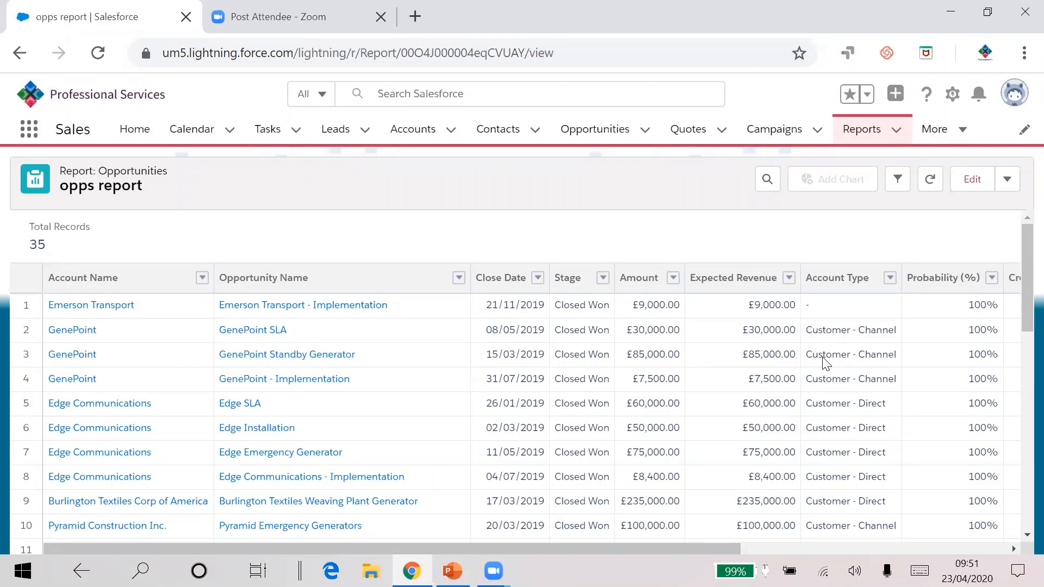
left_click_drag(690, 550, 928, 551)
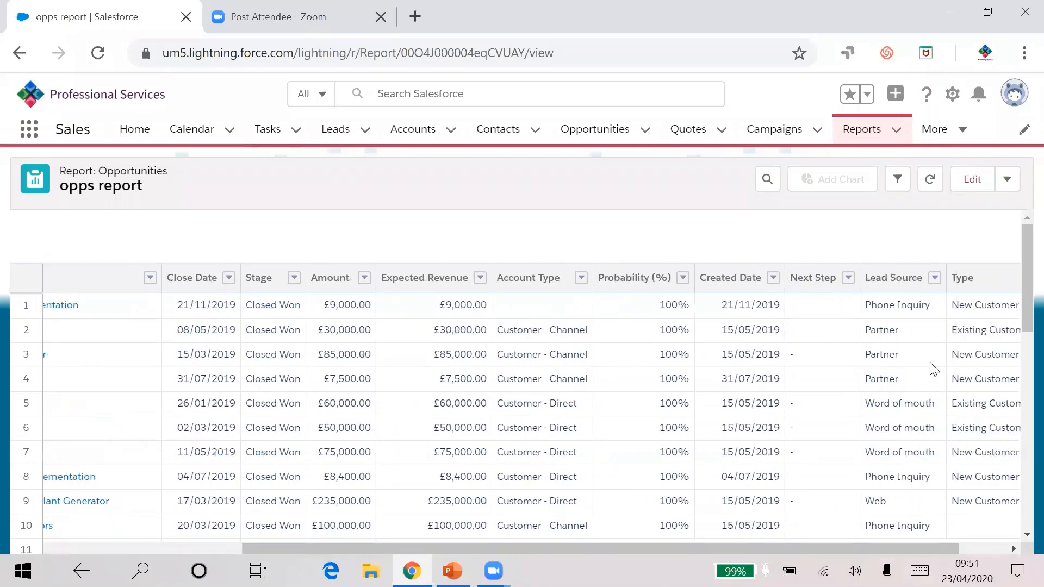
left_click(934, 278)
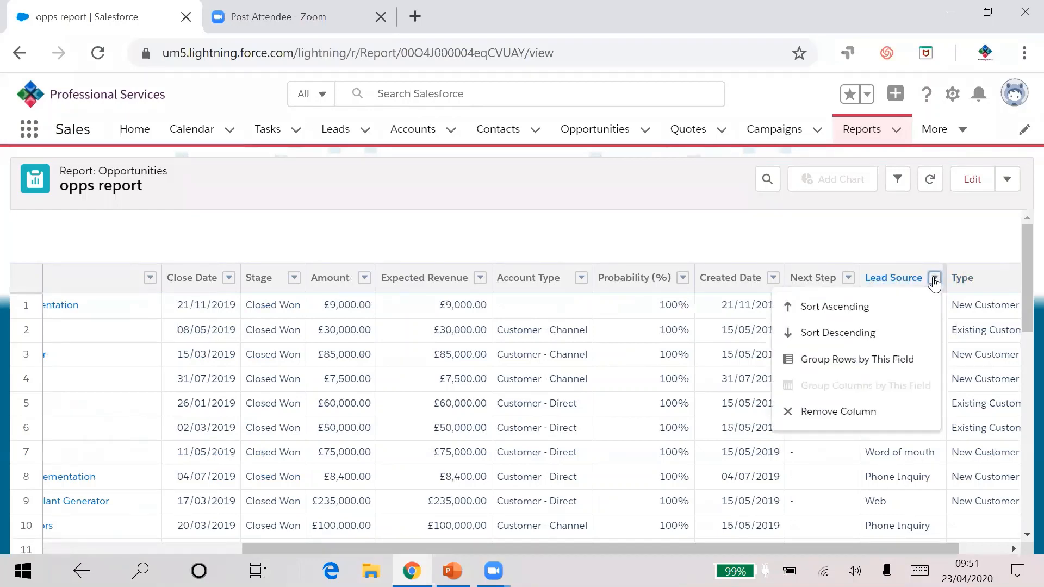
left_click(866, 362)
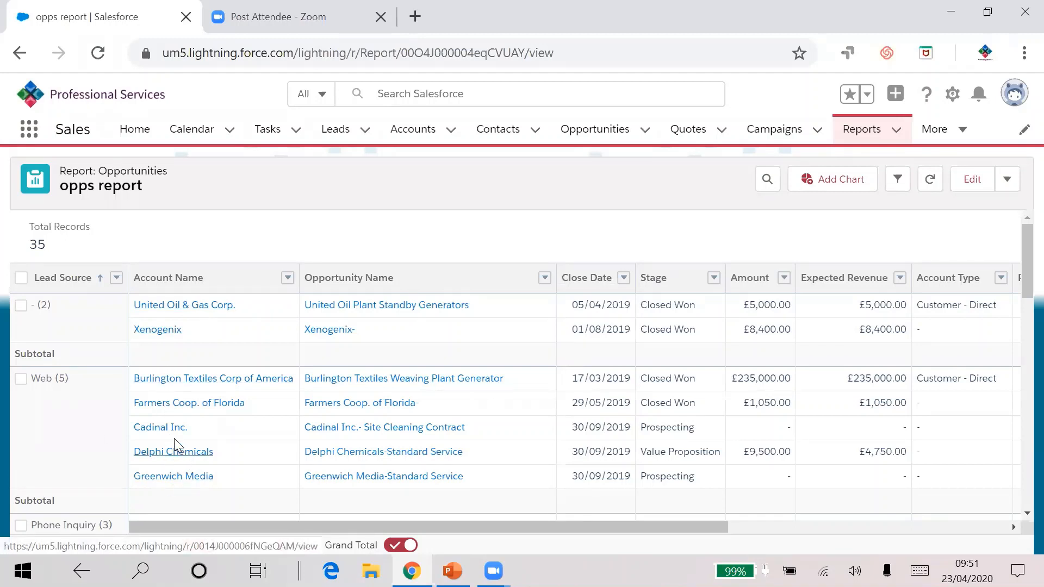
Step: Add a chart to the grouped report
scroll(65, 416, "down", 2)
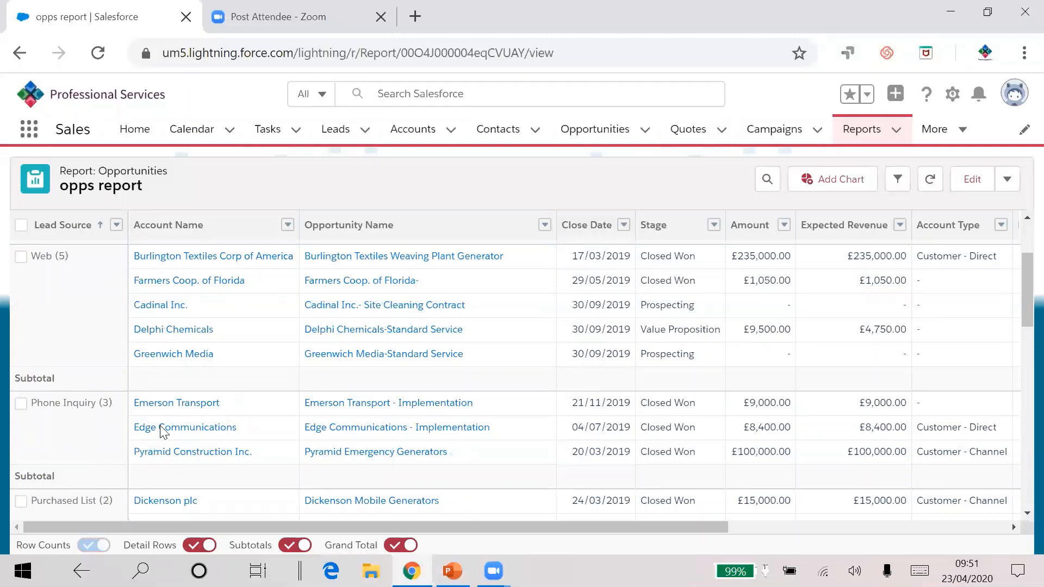
scroll(261, 386, "up", 2)
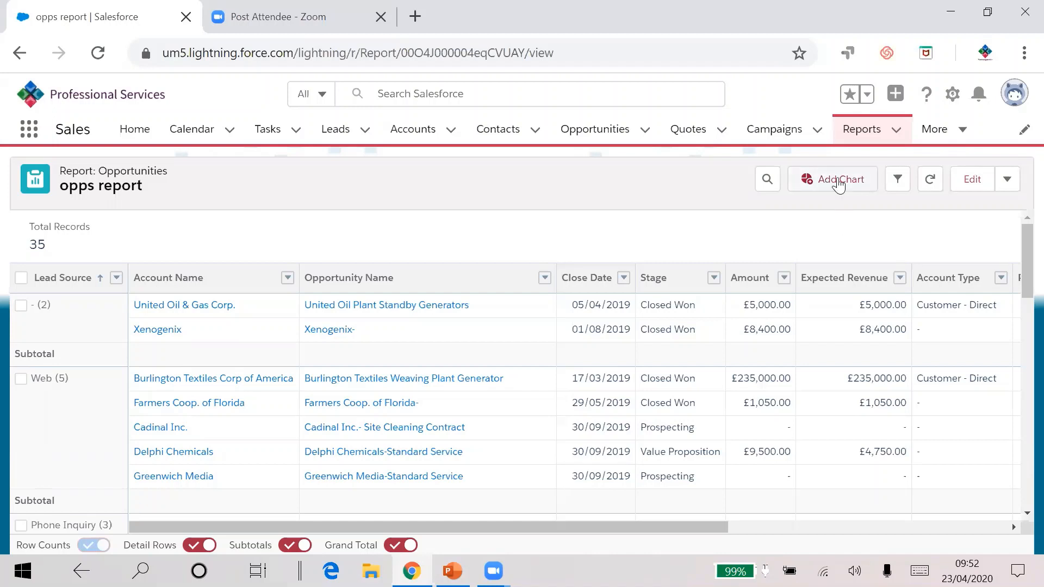
left_click(832, 183)
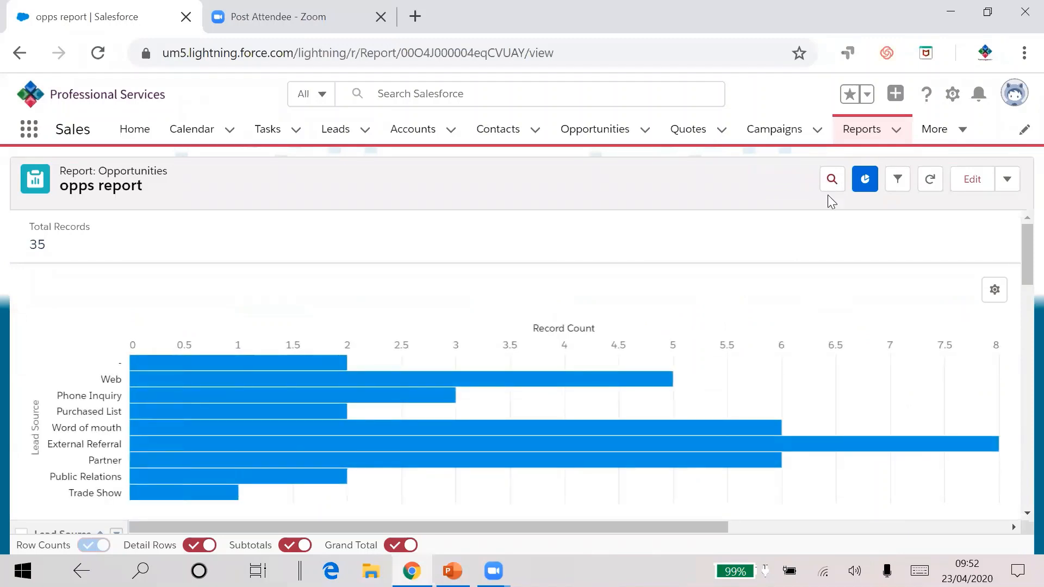
Step: Change the chart type to Funnel and turn on Show Percentages in the chart properties
scroll(630, 302, "down", 1)
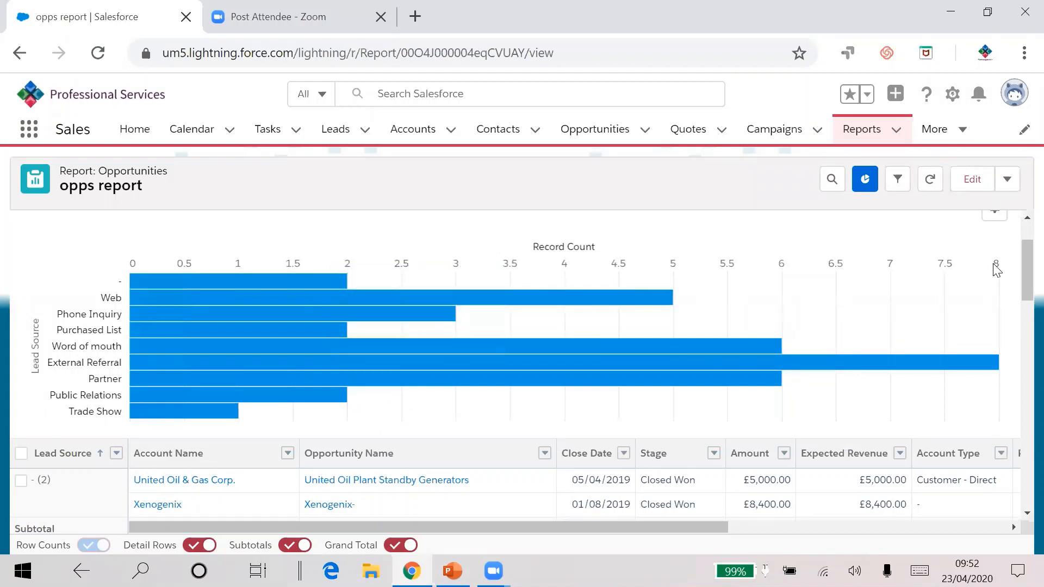
scroll(996, 270, "up", 1)
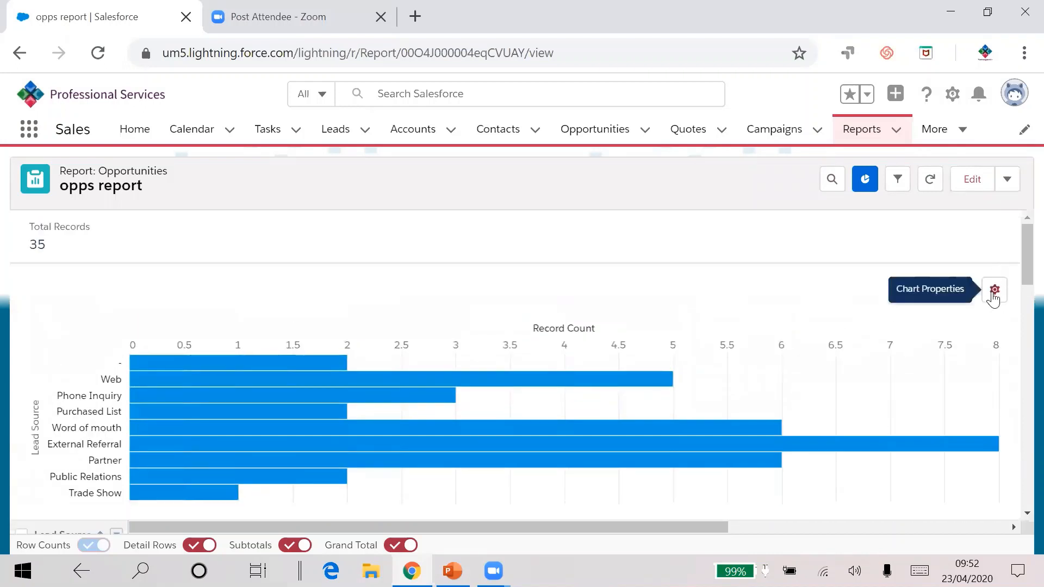
left_click(993, 291)
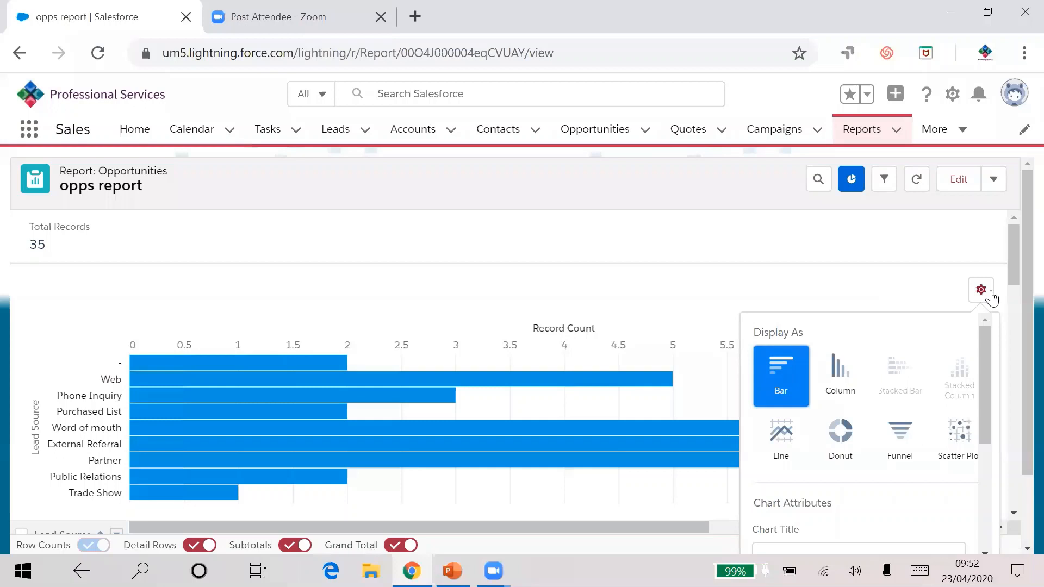
left_click(842, 379)
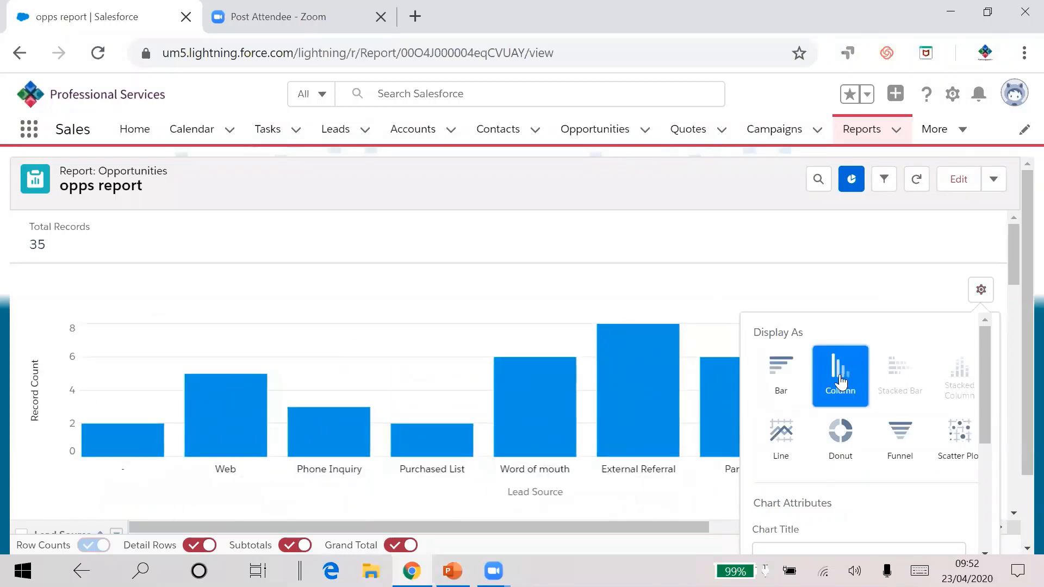
left_click(898, 433)
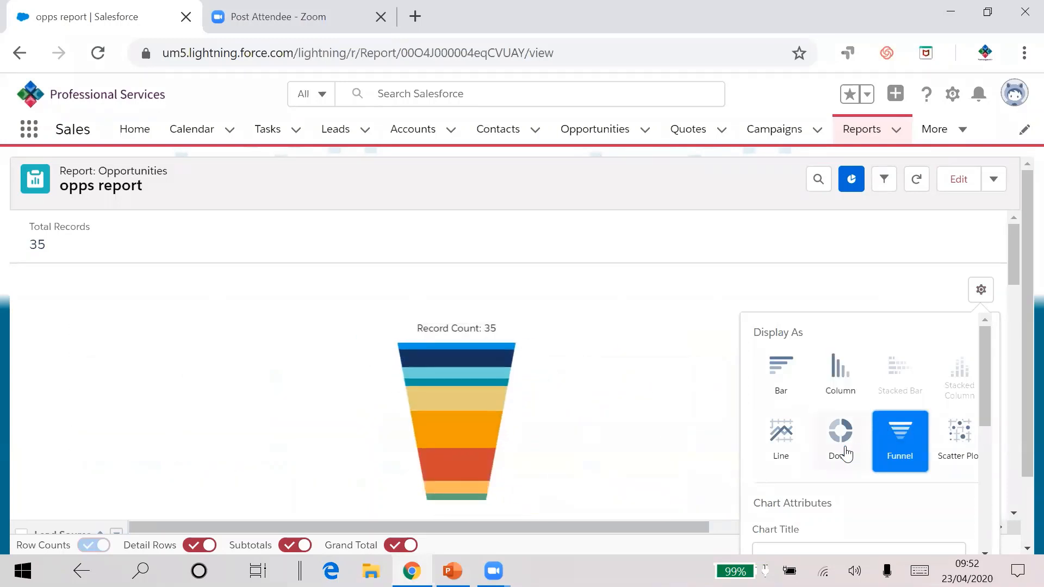
scroll(845, 449, "down", 5)
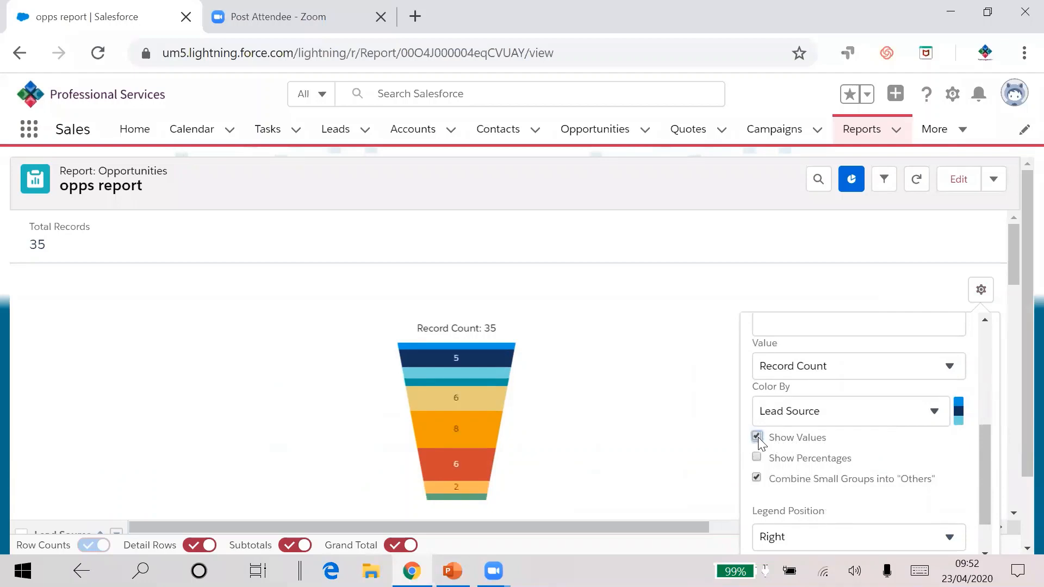
left_click(757, 458)
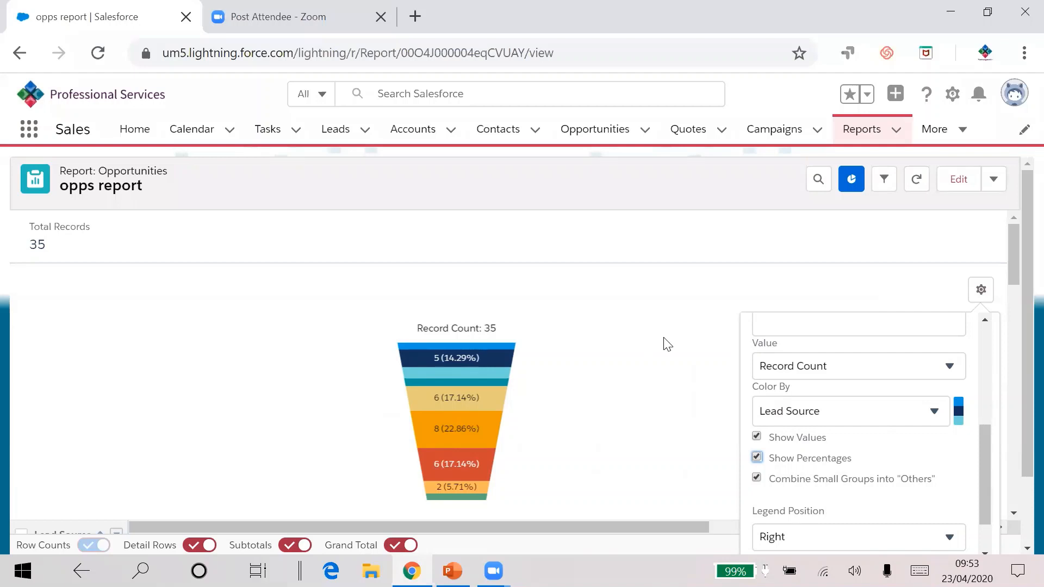
left_click(980, 289)
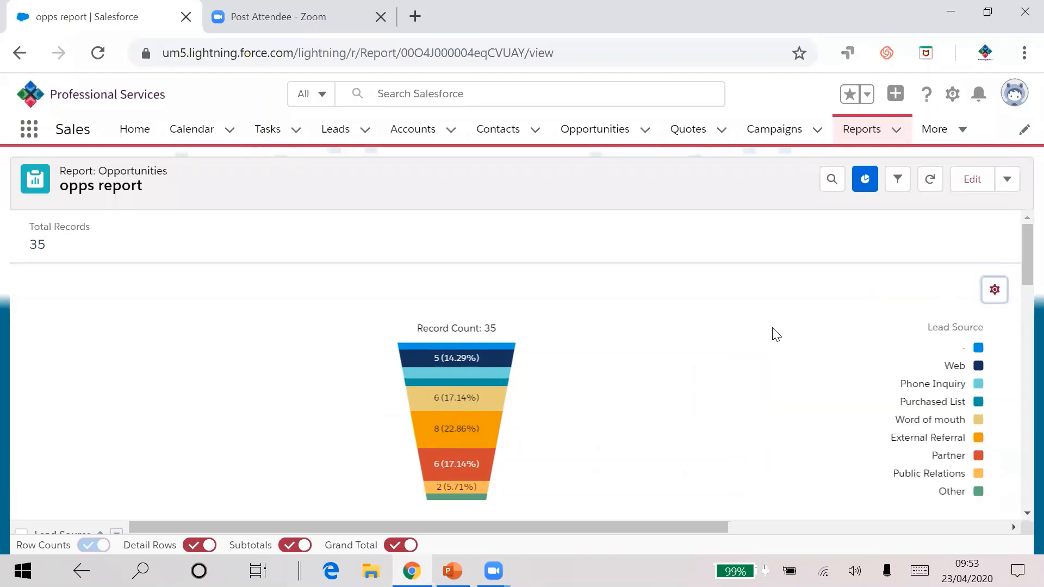
Step: Edit the report and add Stage as a second row grouping
left_click(970, 181)
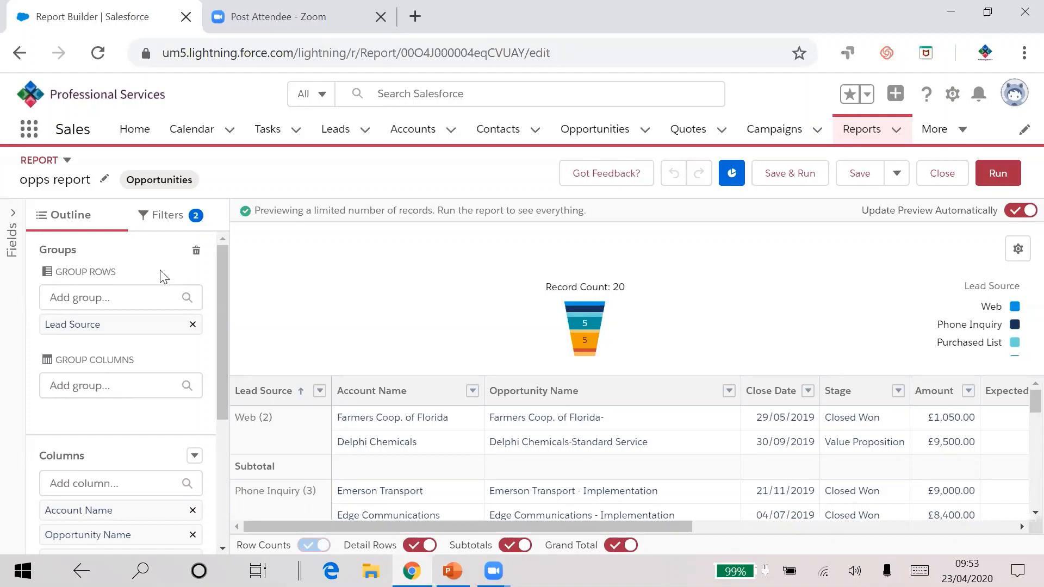
left_click(75, 298)
type("stage")
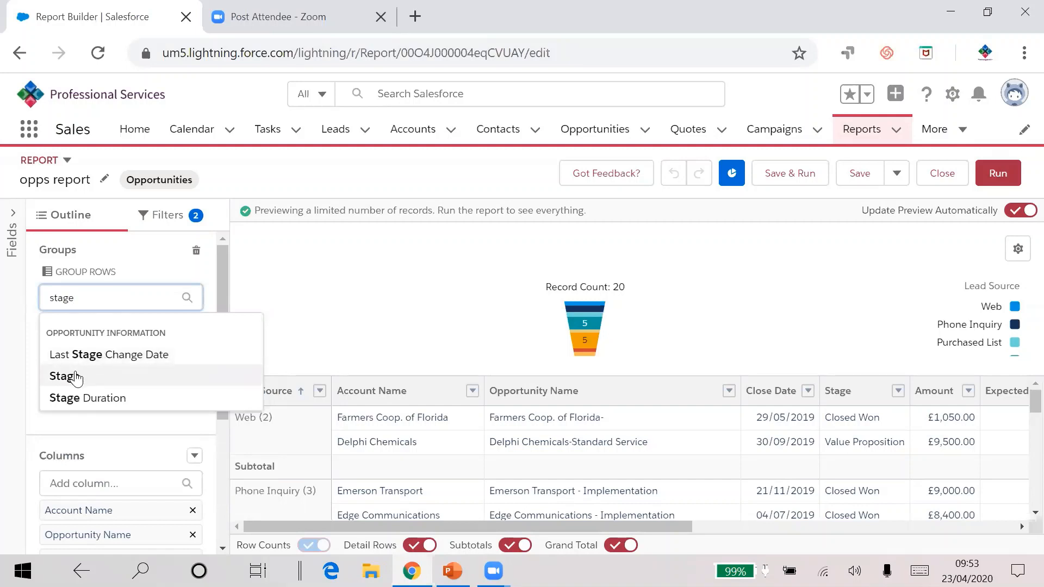
left_click(76, 376)
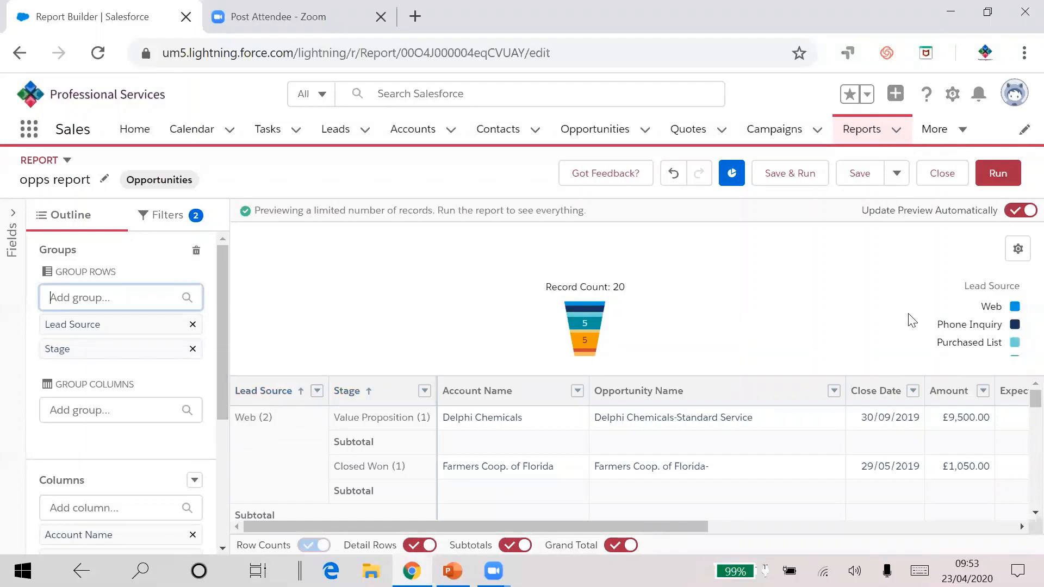
Step: Move the Stage grouping from the row groups to the column groups
scroll(373, 423, "down", 2)
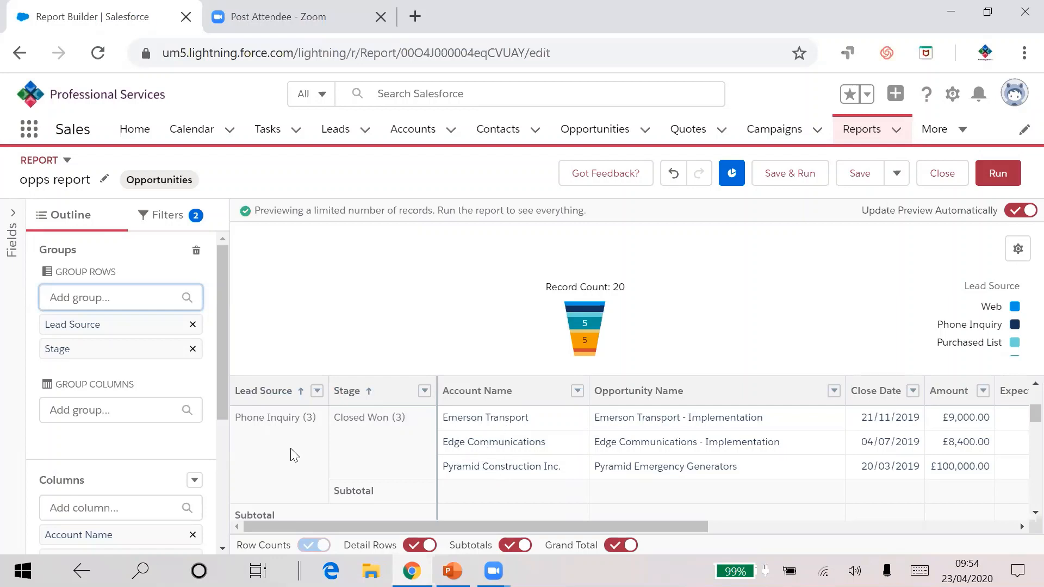
left_click_drag(111, 352, 77, 419)
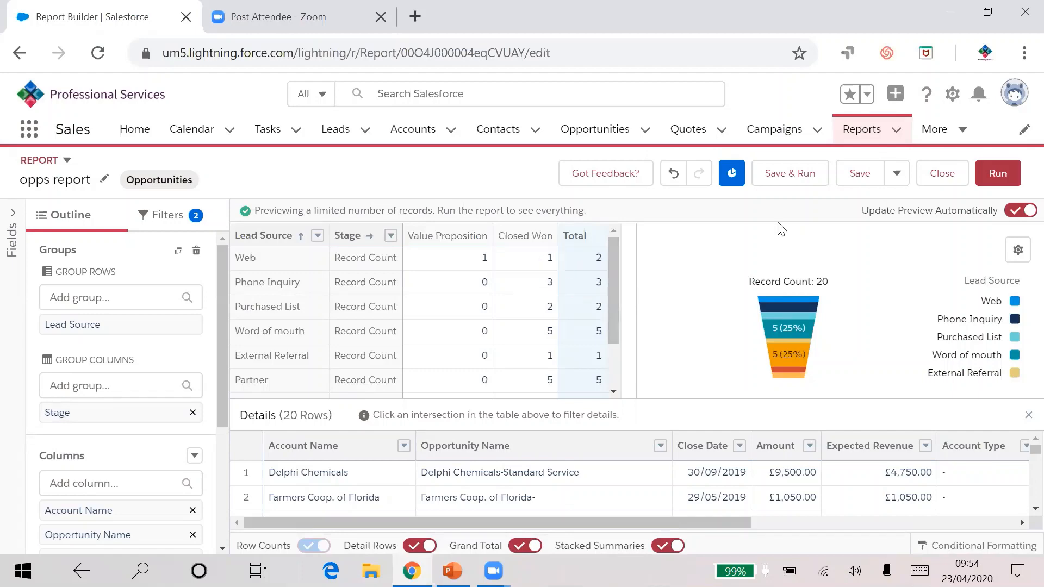
Step: Run the report and reopen it for editing
left_click(990, 180)
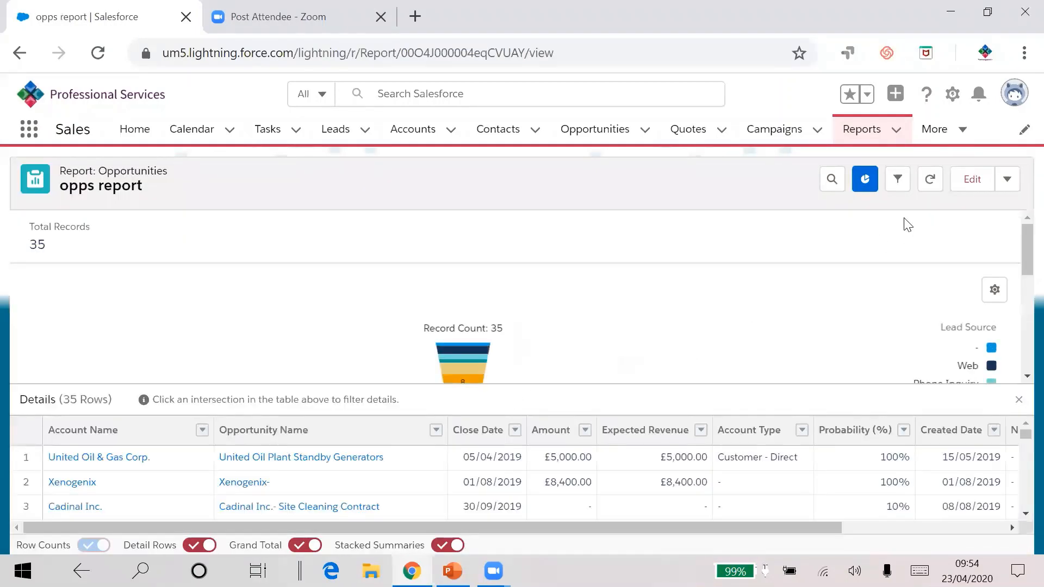
left_click(971, 180)
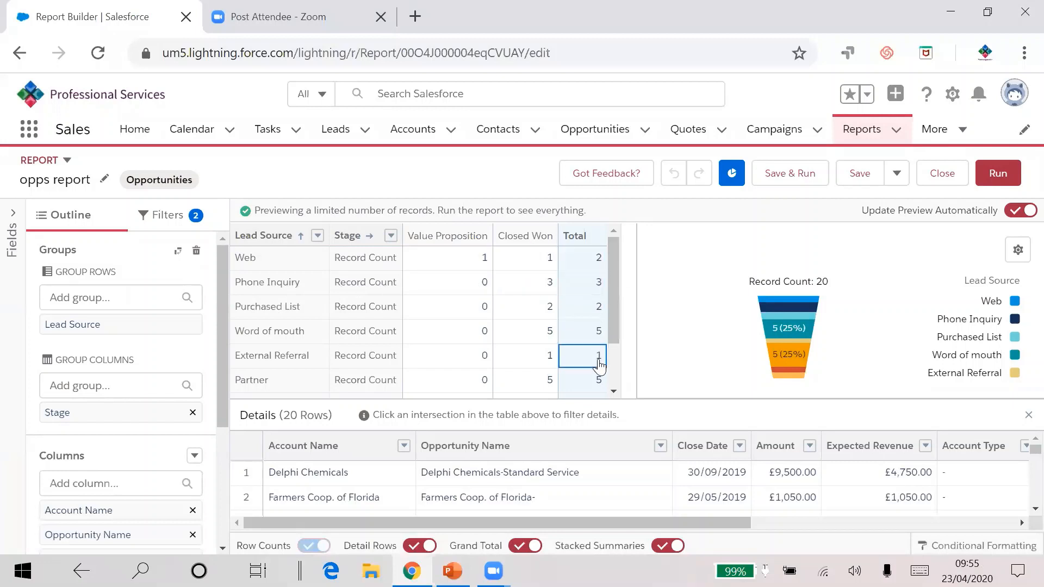
Step: Remove the Stage column grouping from the report
left_click_drag(608, 316, 615, 351)
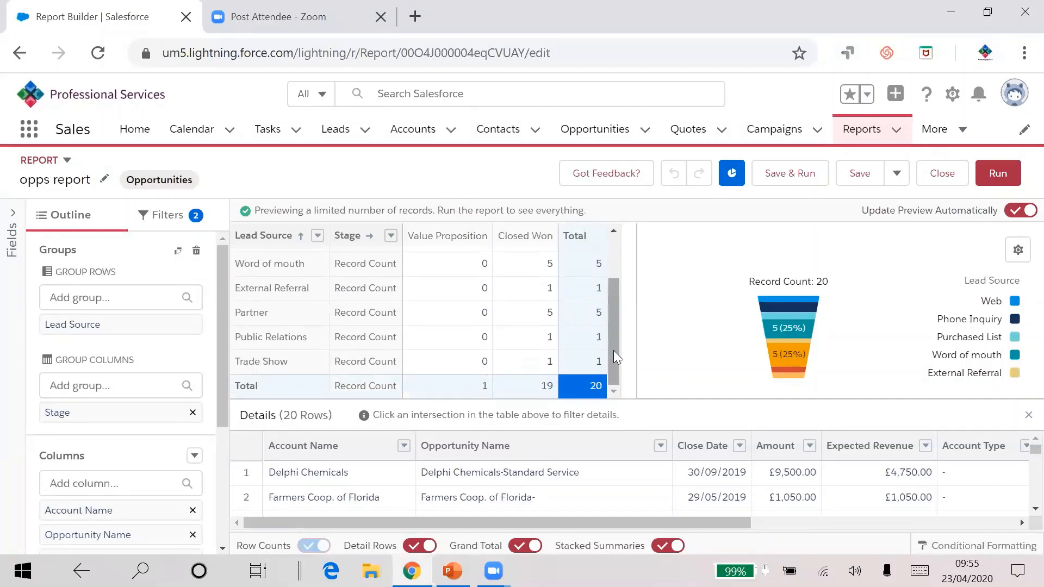
left_click_drag(129, 419, 134, 391)
left_click(193, 412)
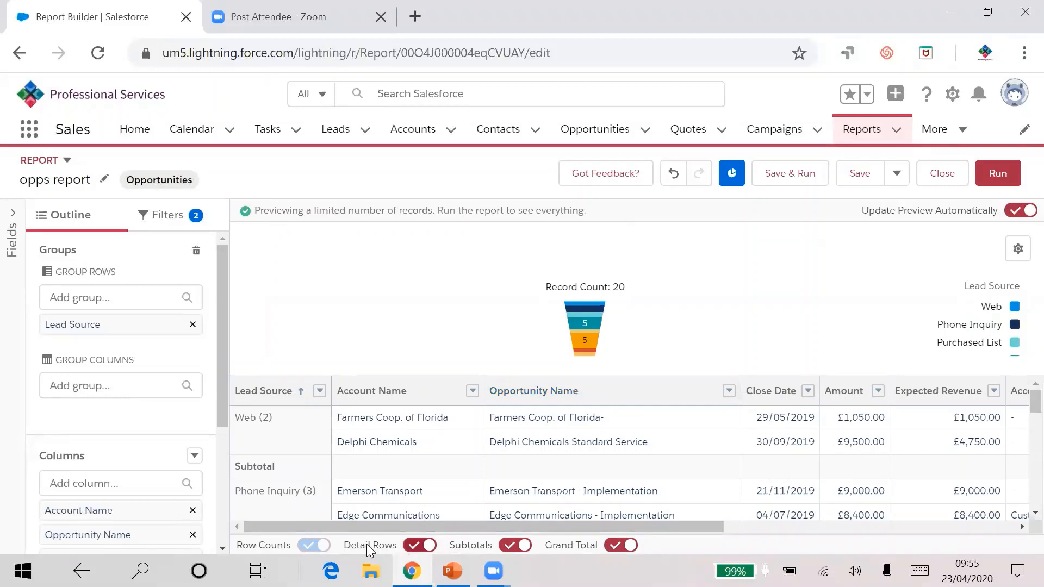
left_click(414, 546)
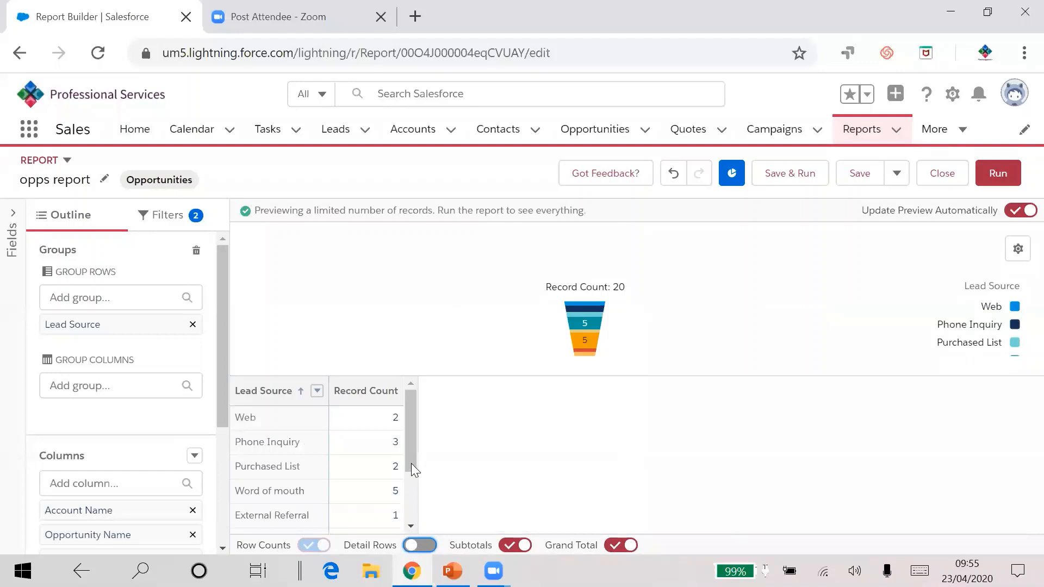
mouse_move(411, 435)
left_mouse_down()
mouse_move(413, 481)
mouse_move(409, 423)
left_mouse_up()
left_click(421, 545)
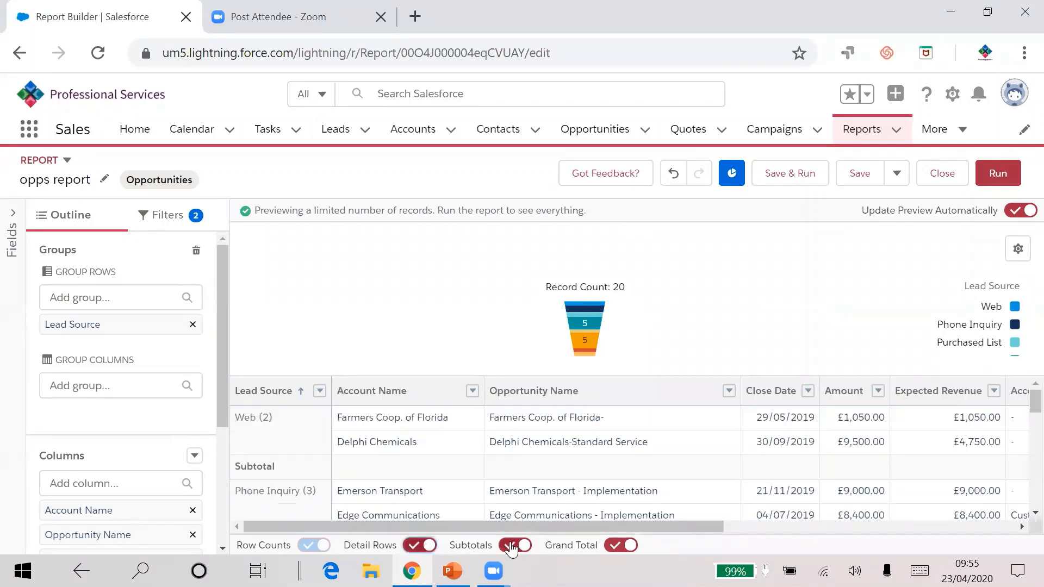
Step: Save the report and run it
left_click_drag(512, 525, 413, 522)
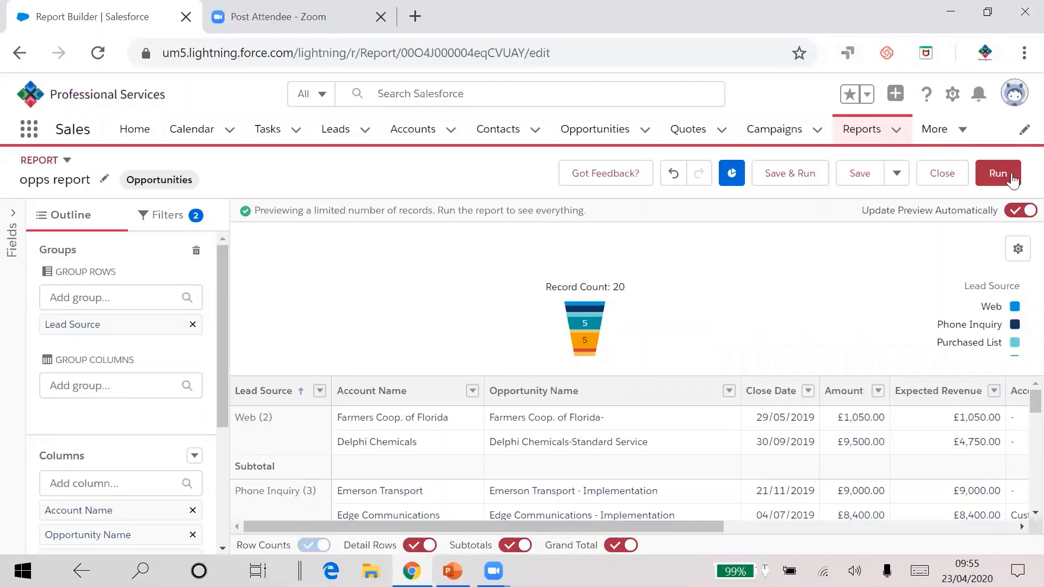
left_click(807, 174)
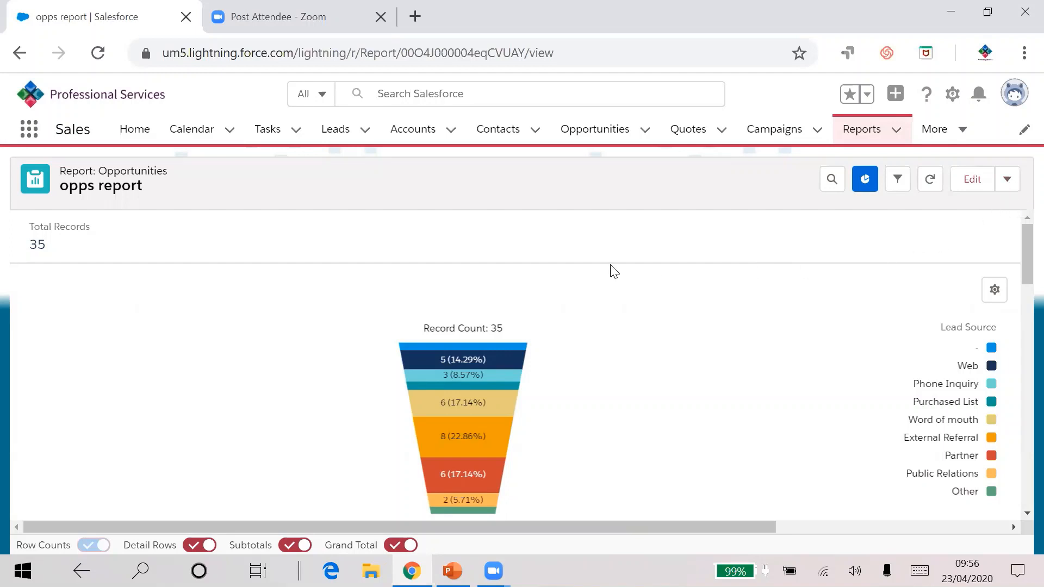
Step: Open a subscription for the report and add a condition notifying when Record Count equals 50
left_click(1007, 180)
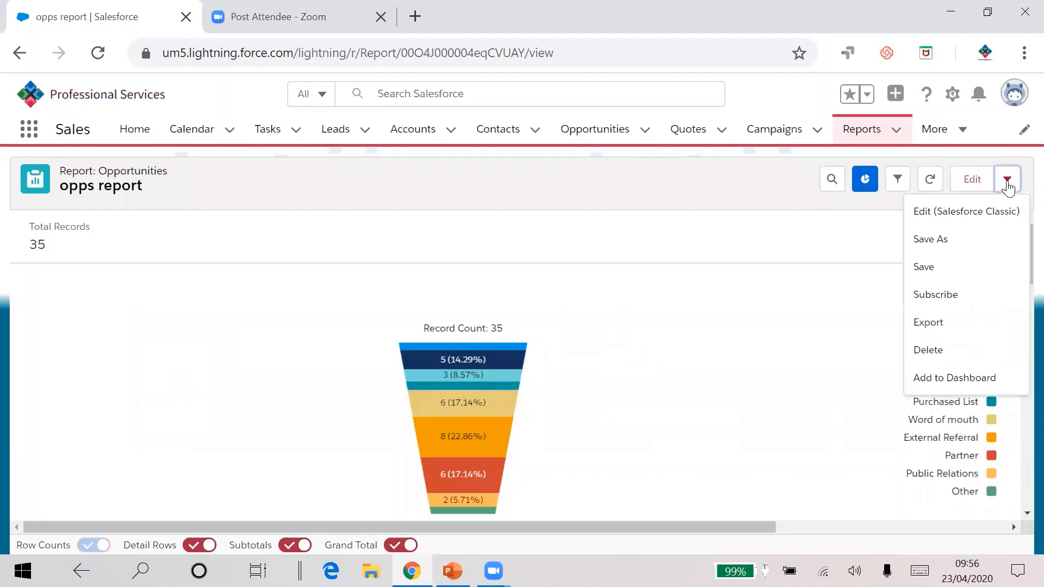
left_click(934, 298)
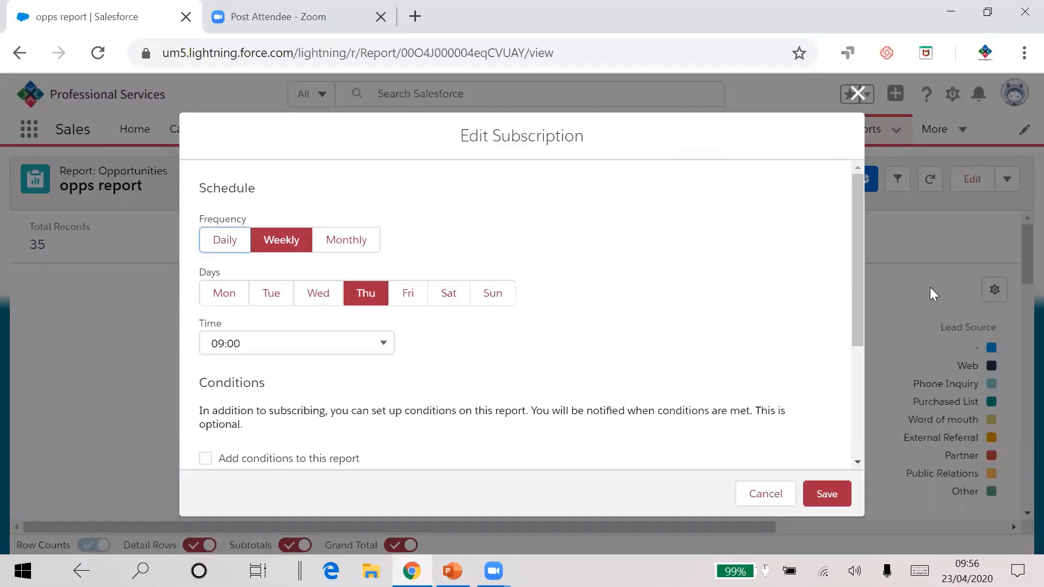
scroll(619, 298, "down", 3)
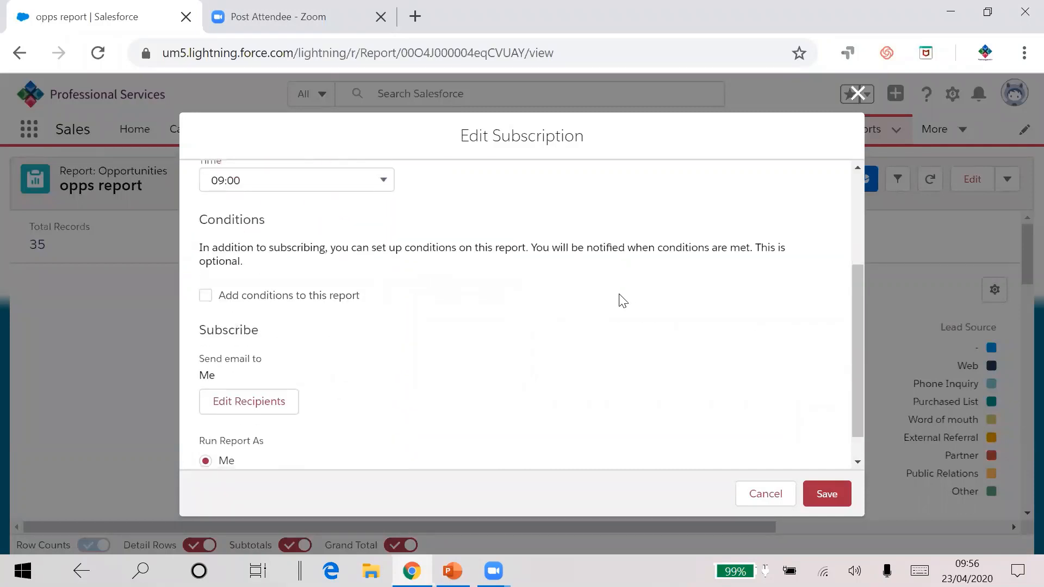
left_click(205, 298)
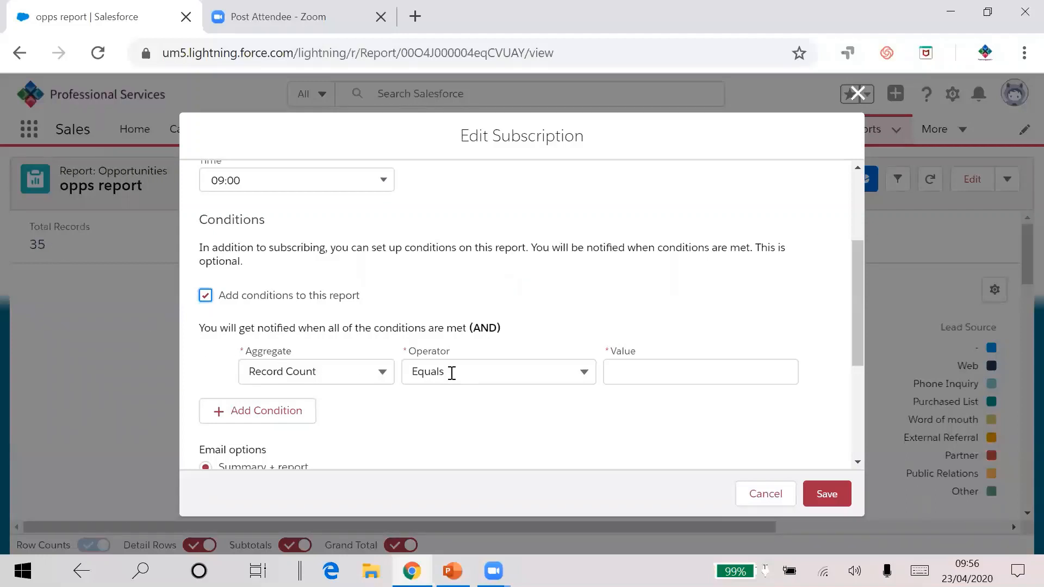
left_click(618, 379)
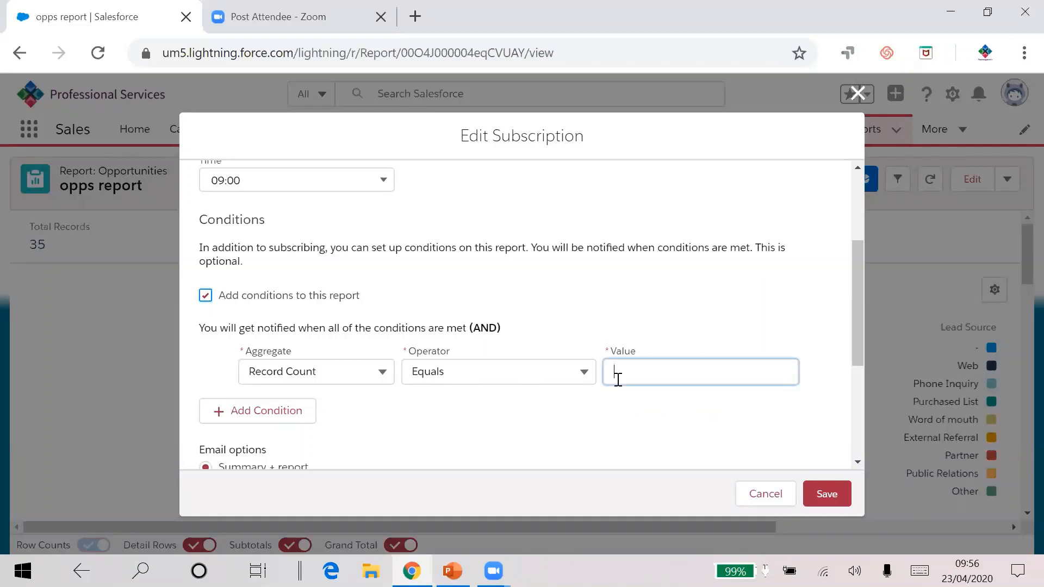
type("50")
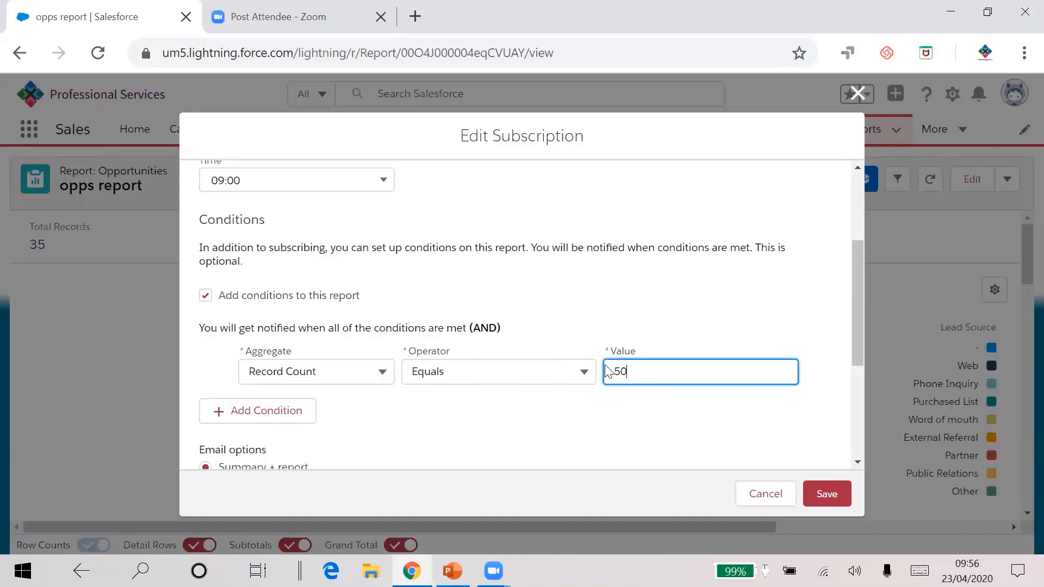
scroll(487, 305, "down", 3)
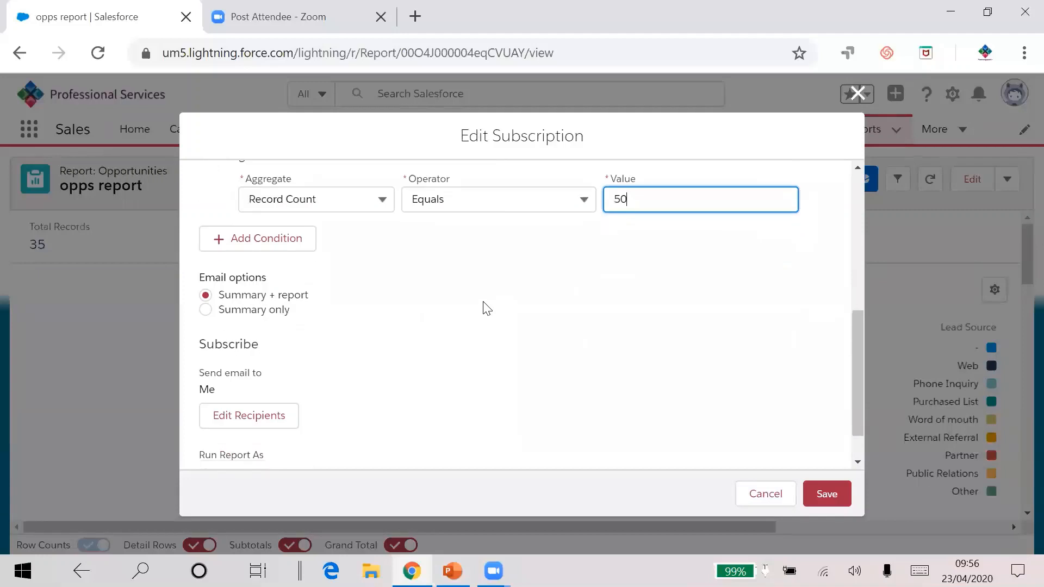
scroll(486, 307, "down", 1)
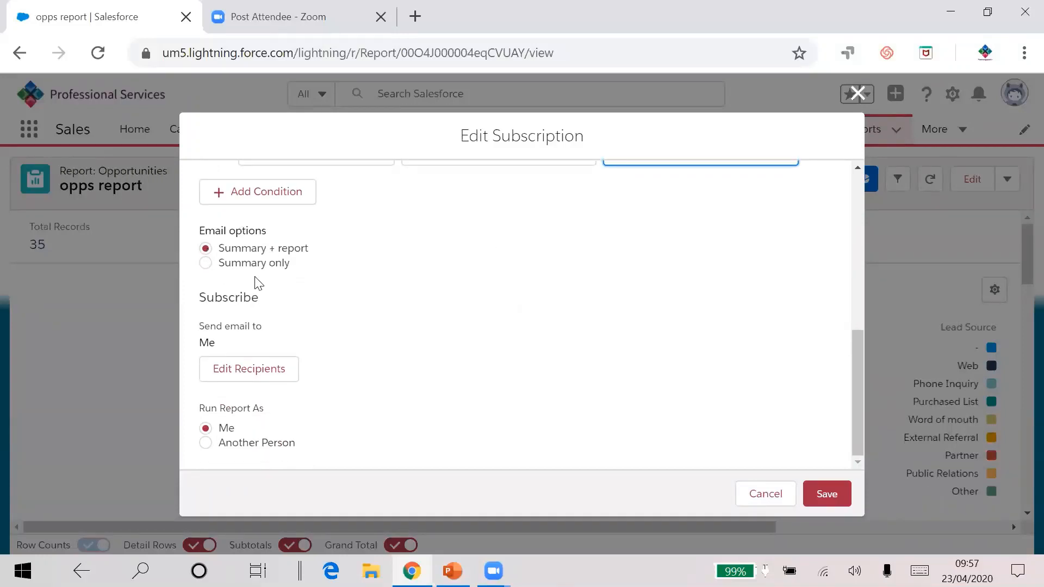
Step: Open the subscription's recipients editor and review the entity types before closing it
left_click(258, 375)
left_click(399, 207)
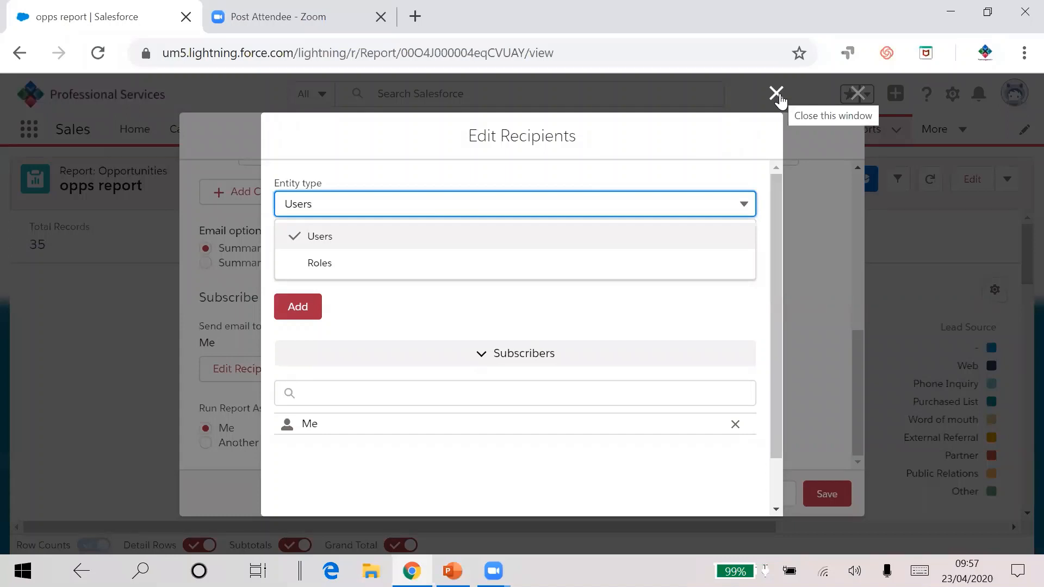
left_click(777, 96)
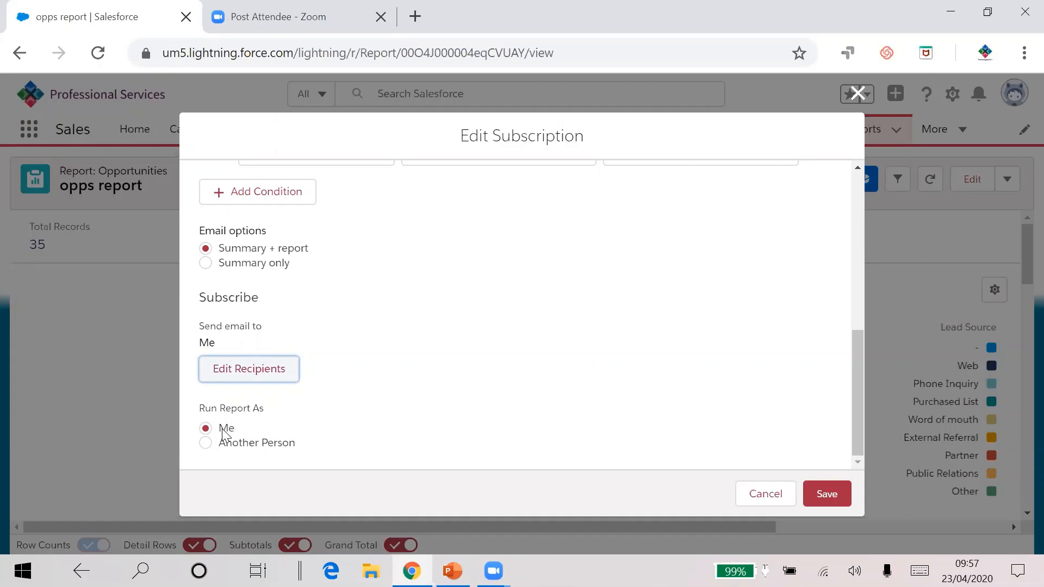
Step: Switch Run Report As to another person and cancel the subscription dialog
left_click(206, 443)
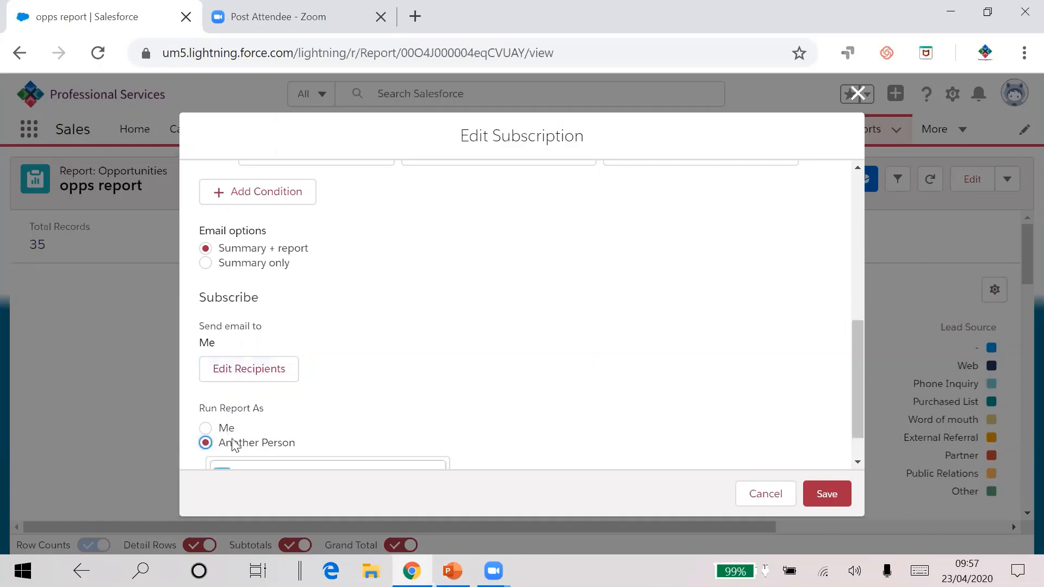
scroll(411, 429, "down", 1)
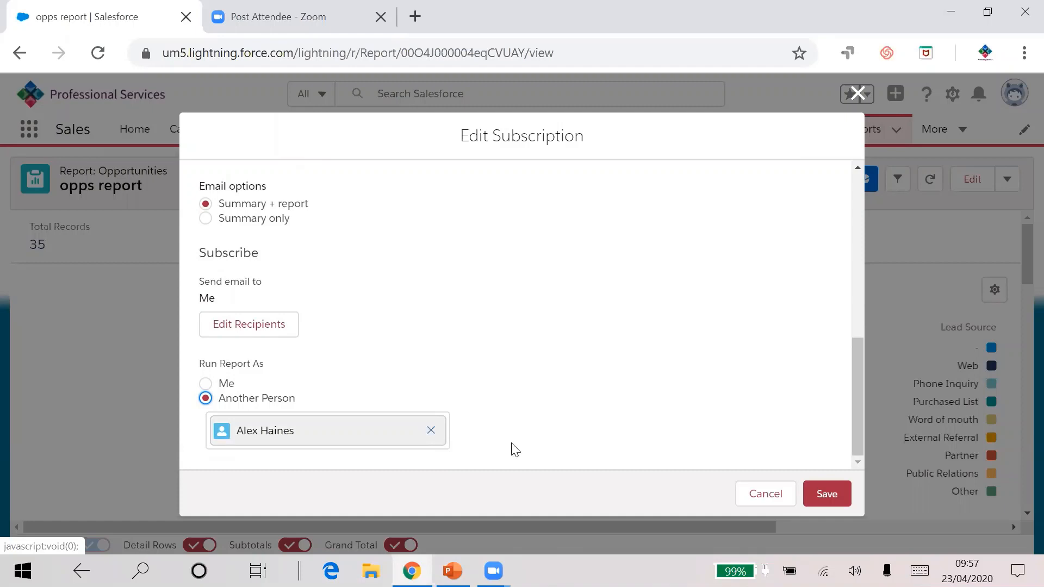
left_click(754, 505)
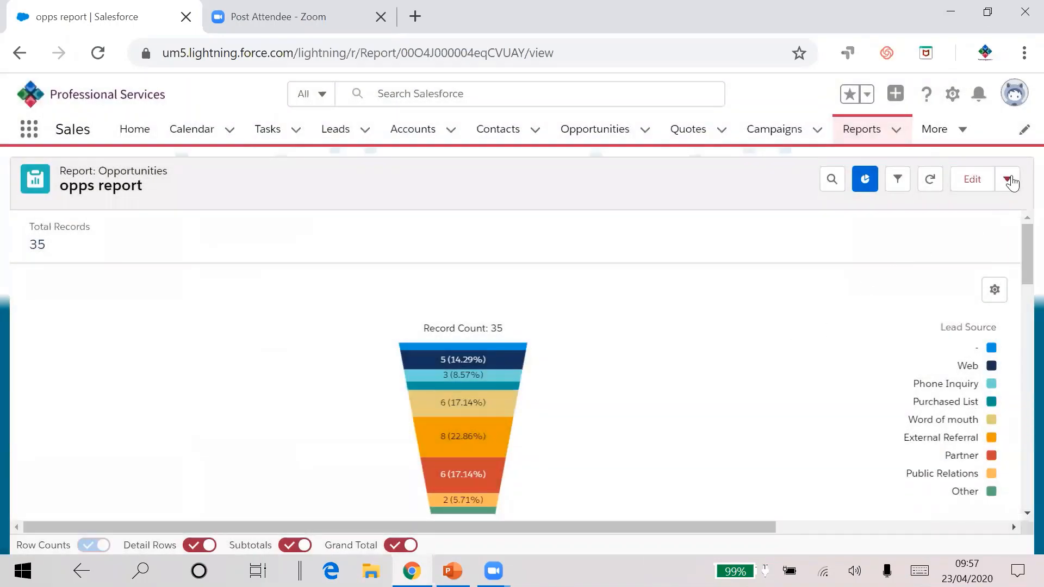
Step: Go to the reports home and browse all report folders
left_click(1008, 180)
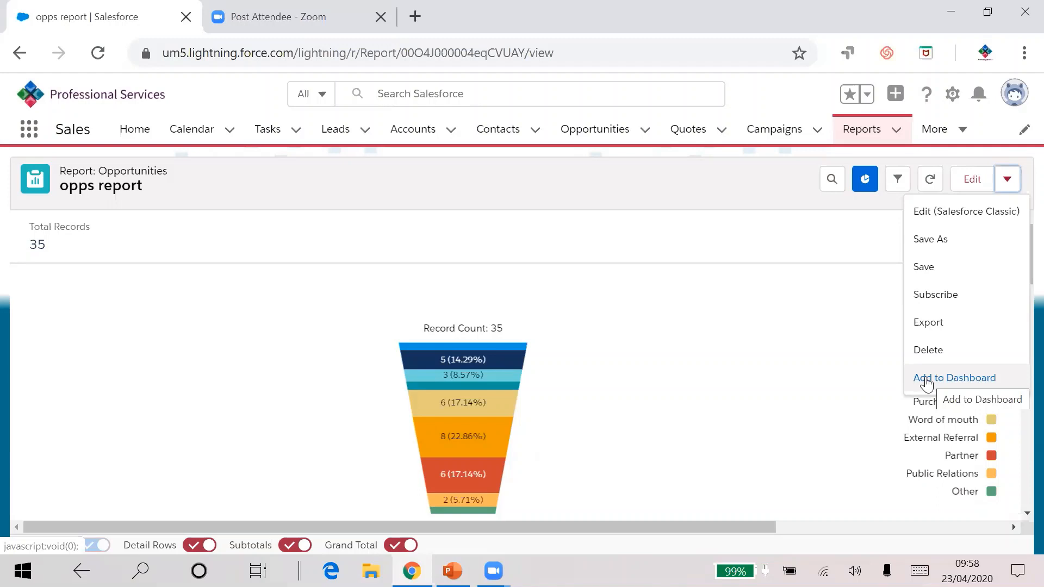
left_click(866, 137)
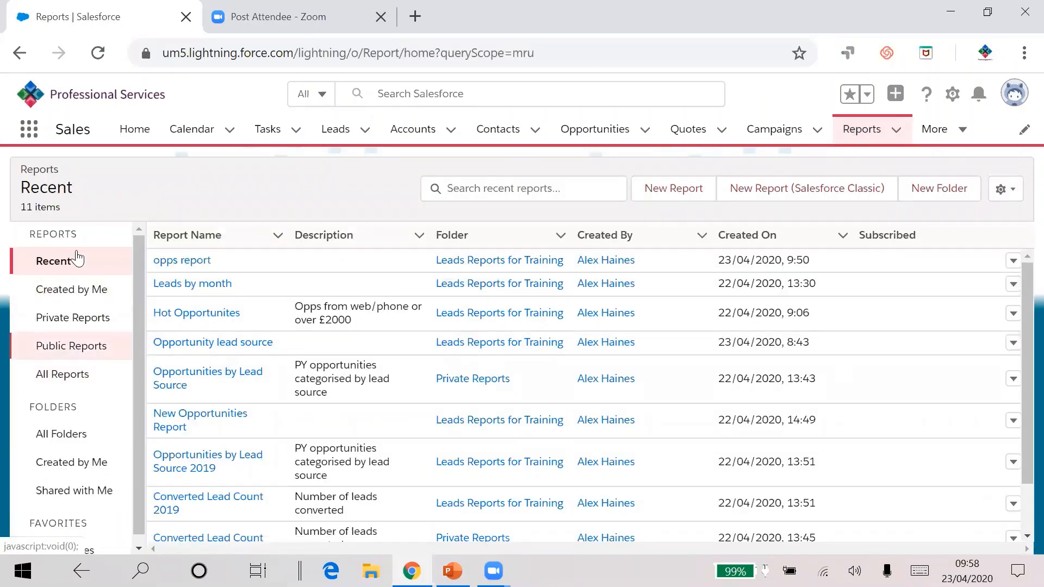
left_click(62, 433)
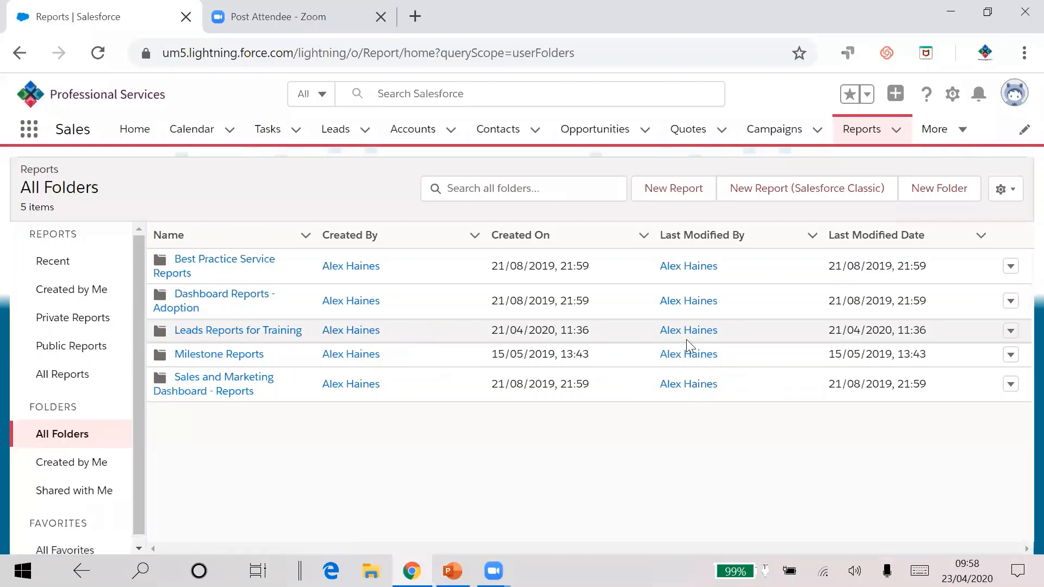
Step: Share the Leads Reports for Training folder with the COO role at View access
left_click(1010, 332)
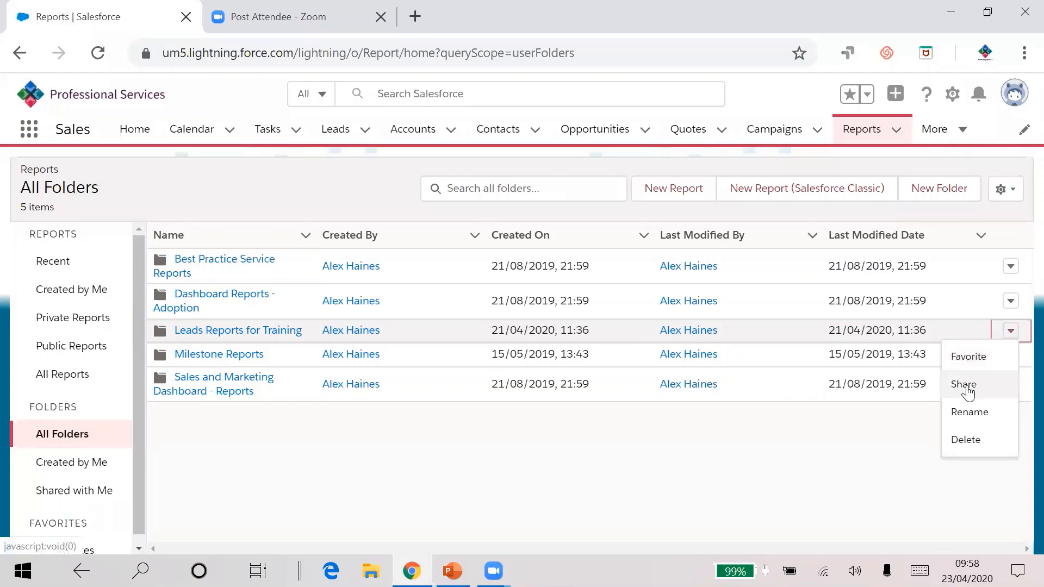
left_click(966, 386)
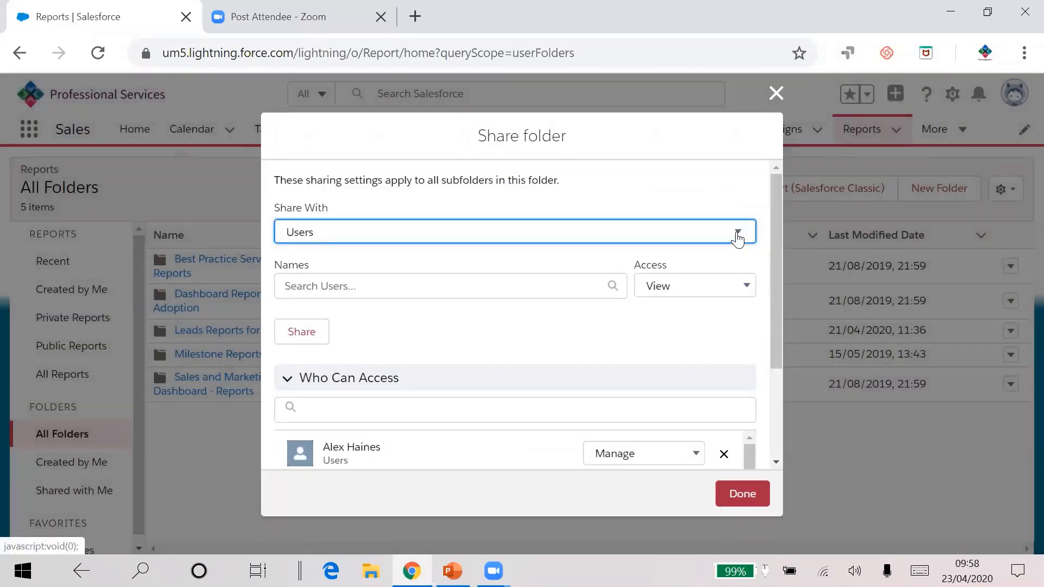
left_click(737, 234)
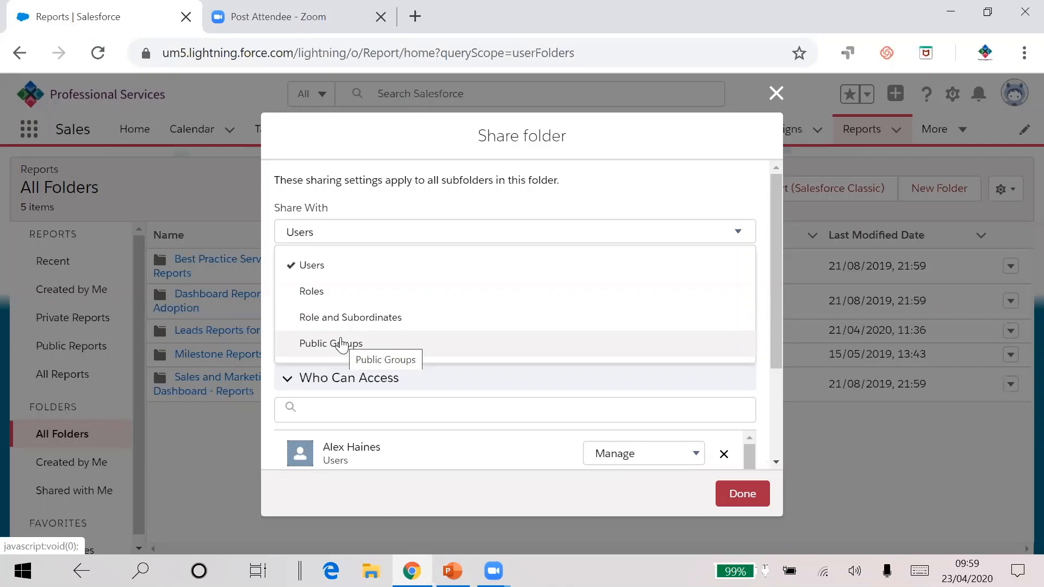
left_click(356, 288)
left_click(357, 287)
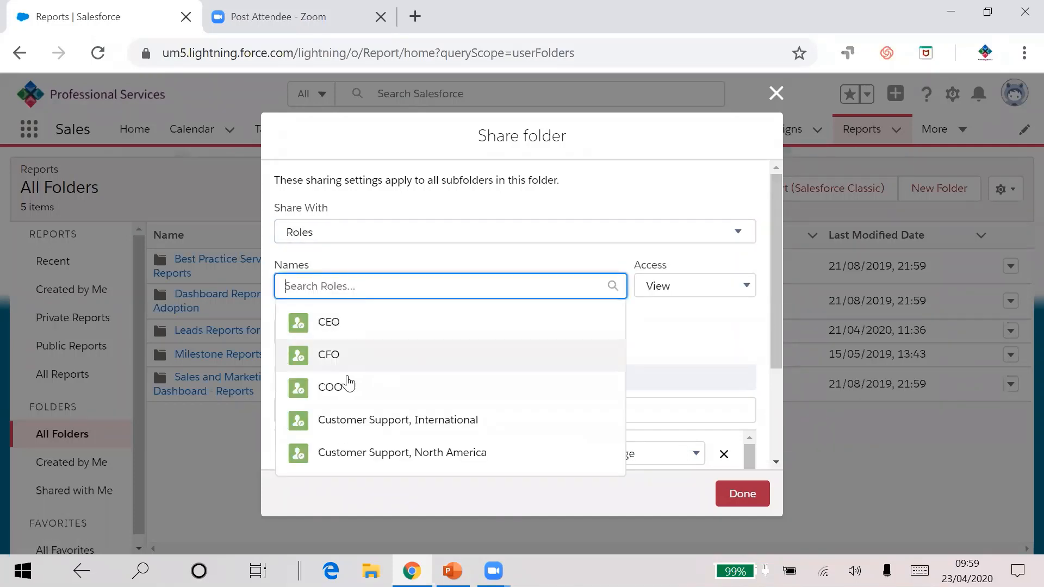
left_click(347, 386)
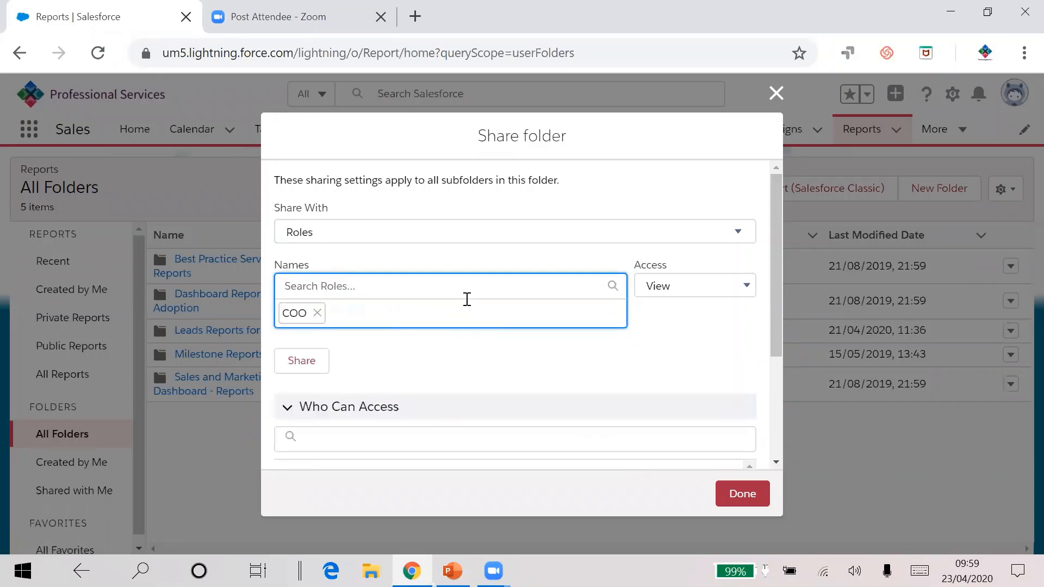
left_click(708, 289)
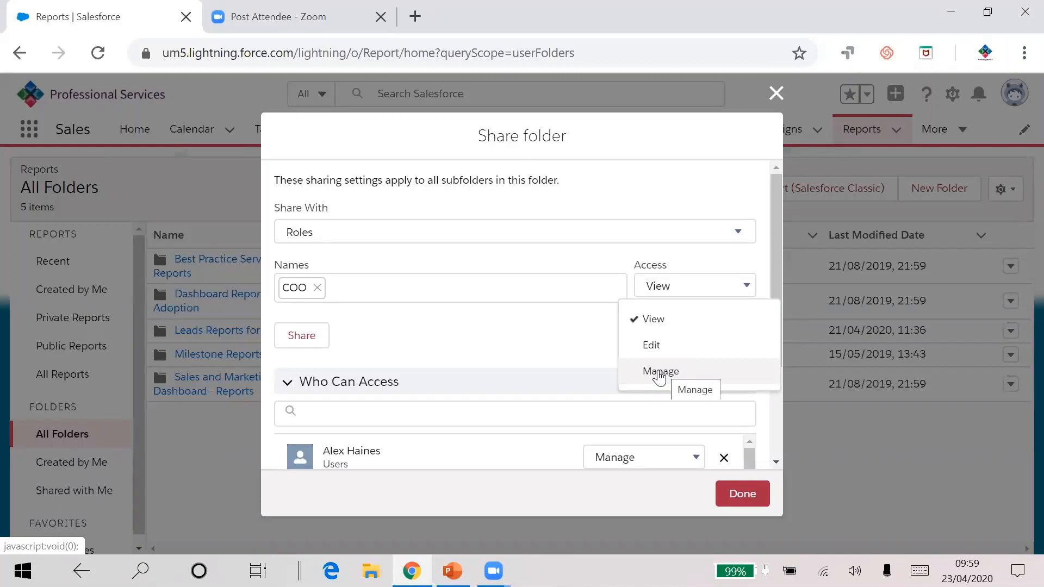
left_click(670, 323)
left_click(320, 335)
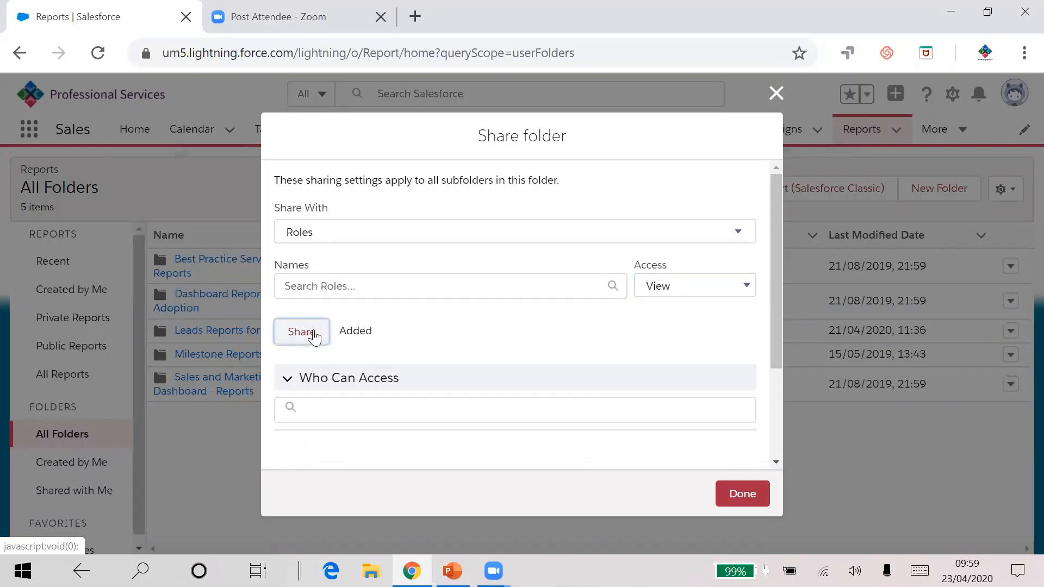
Step: Remove the second user from the folder's access list and close the sharing dialog
scroll(582, 332, "down", 3)
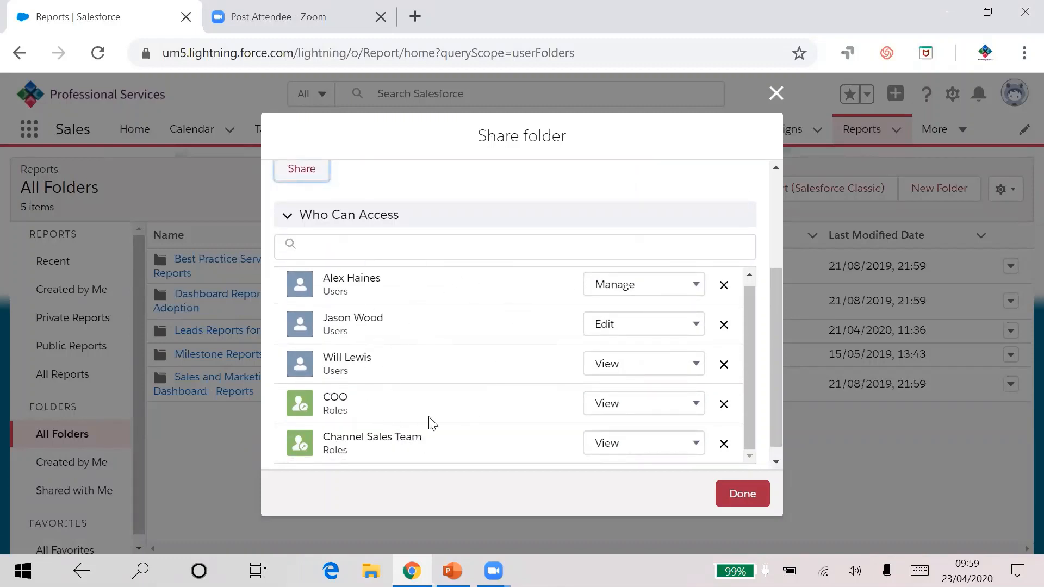
left_click(723, 325)
left_click(727, 372)
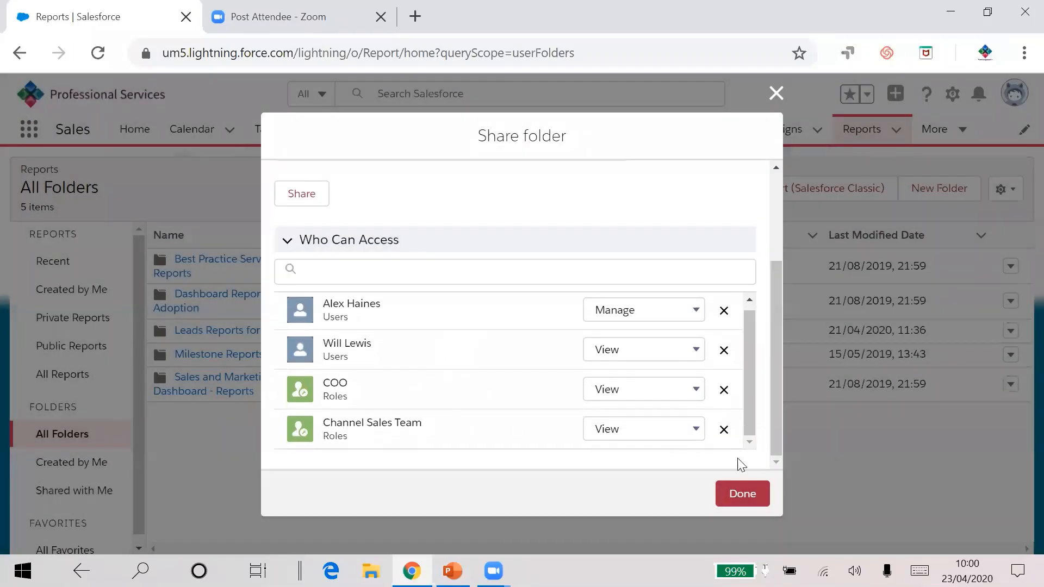
left_click(747, 494)
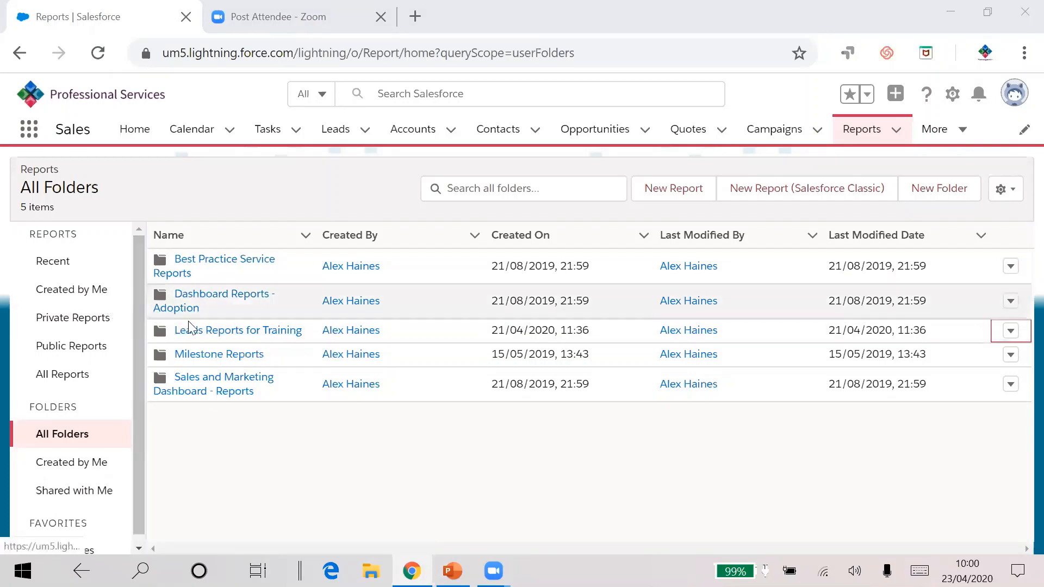
Step: Open the Hot Opportunites report in the Leads Reports for Training folder for editing
left_click(212, 332)
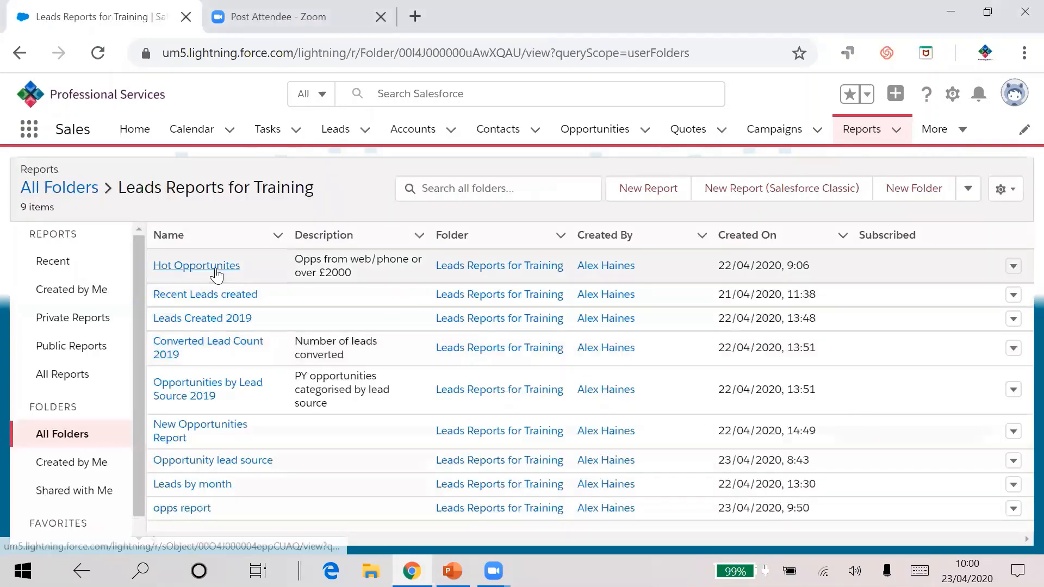
left_click(216, 269)
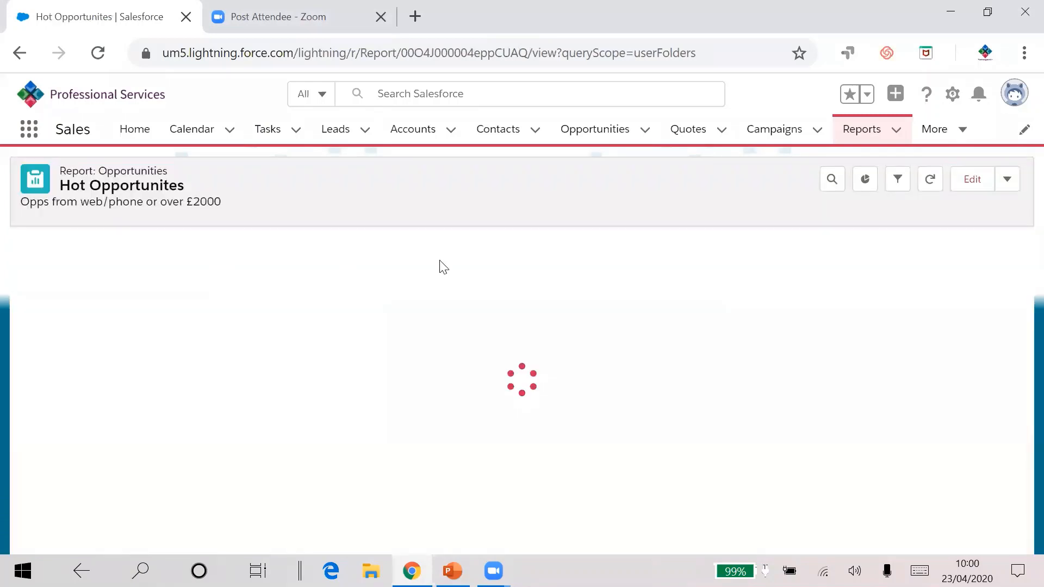
left_click(973, 179)
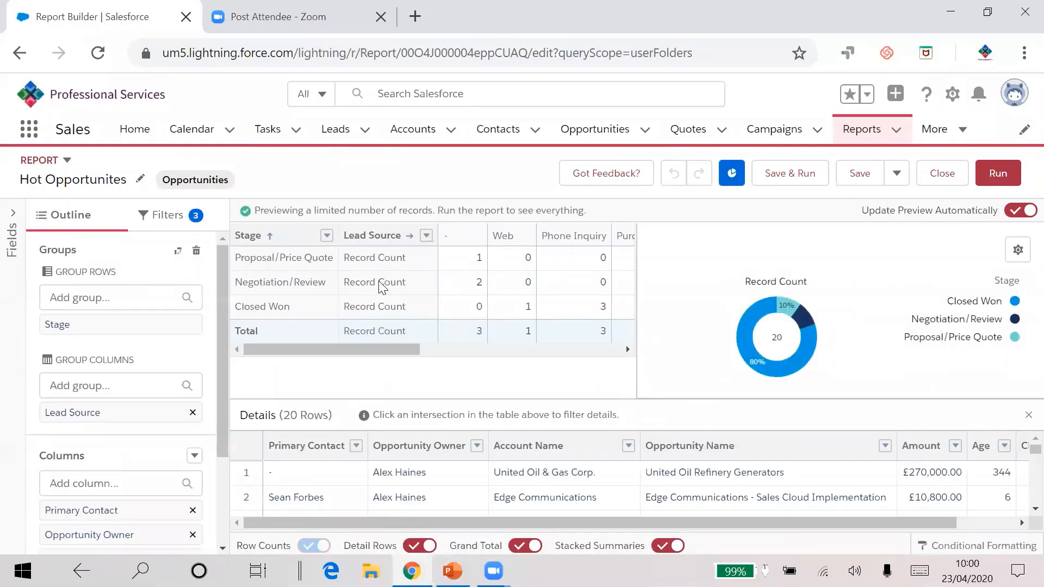
Step: Remove the Lead Source column grouping and the Stage row grouping from the report
left_click(188, 325)
left_click(193, 413)
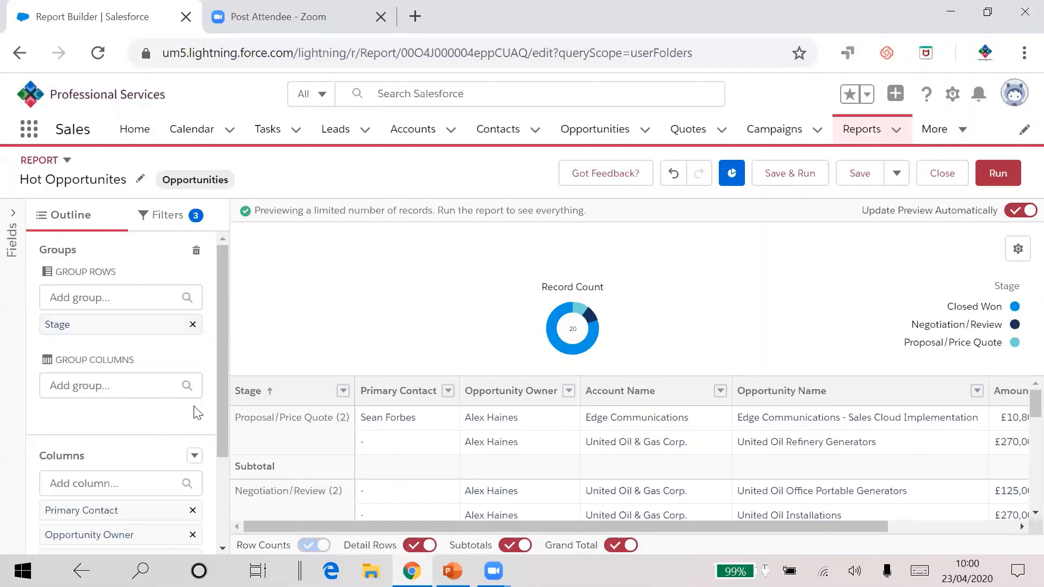
left_click(192, 326)
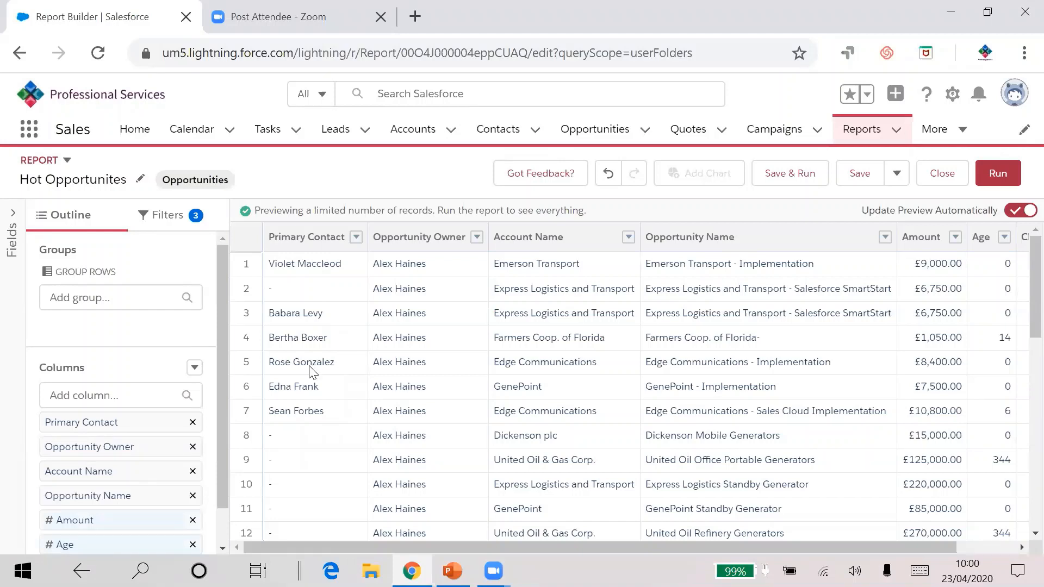
Step: Switch to the PowerPoint training presentation
mouse_move(453, 570)
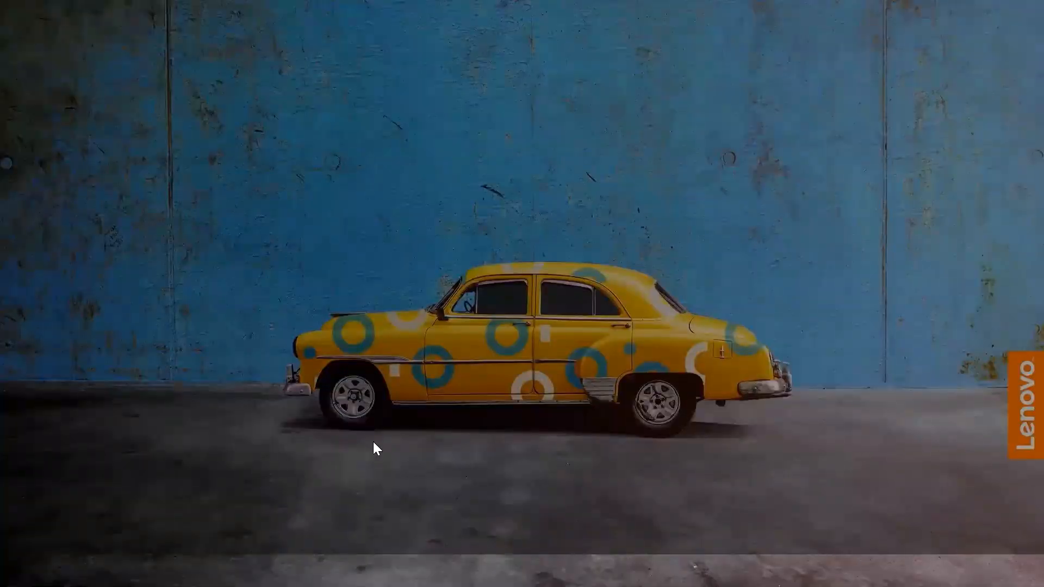
left_click(374, 443)
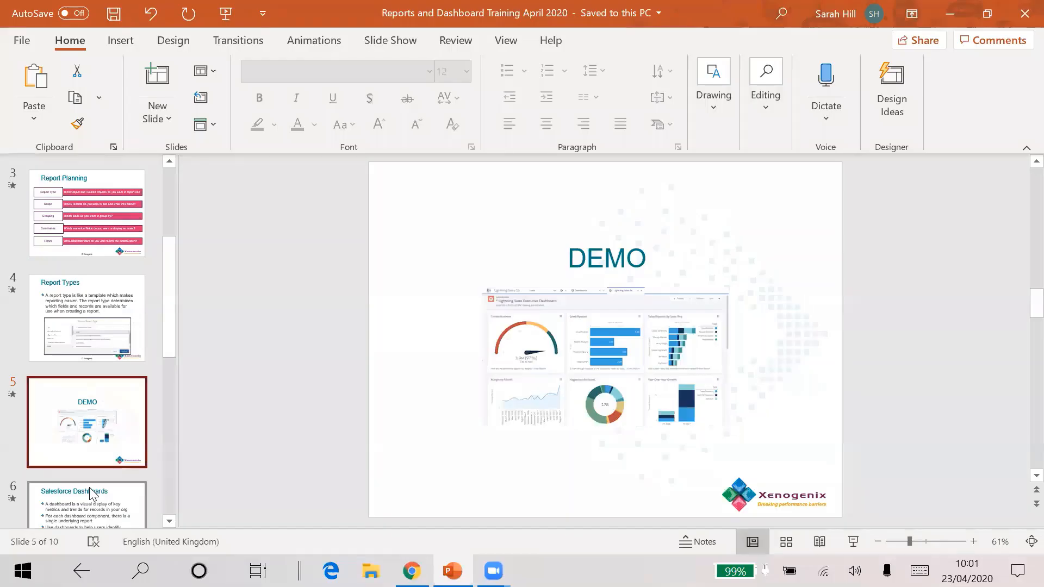
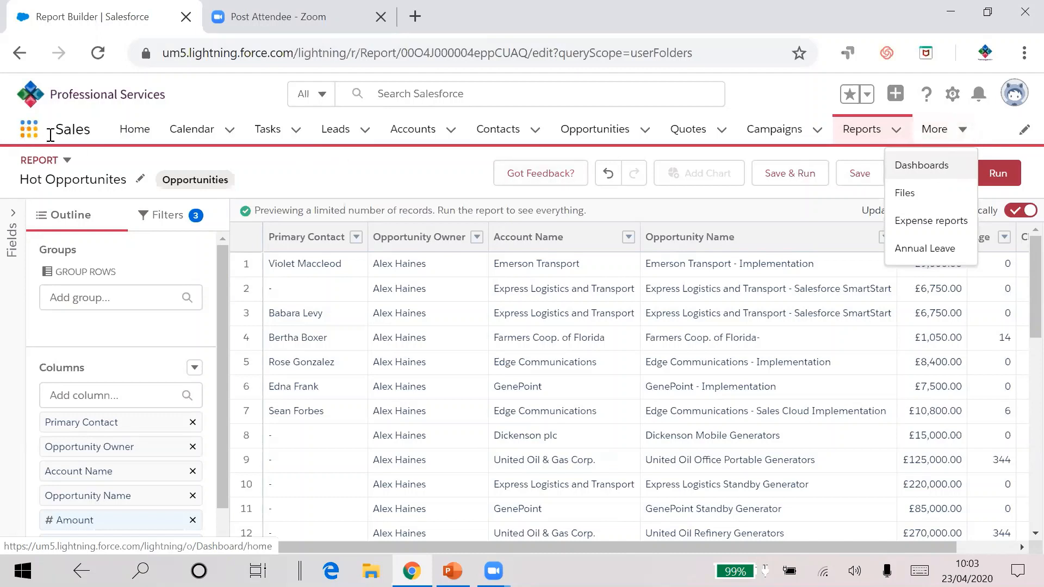
Step: Discard the unsaved report changes and go to the Dashboards page
left_click(937, 169)
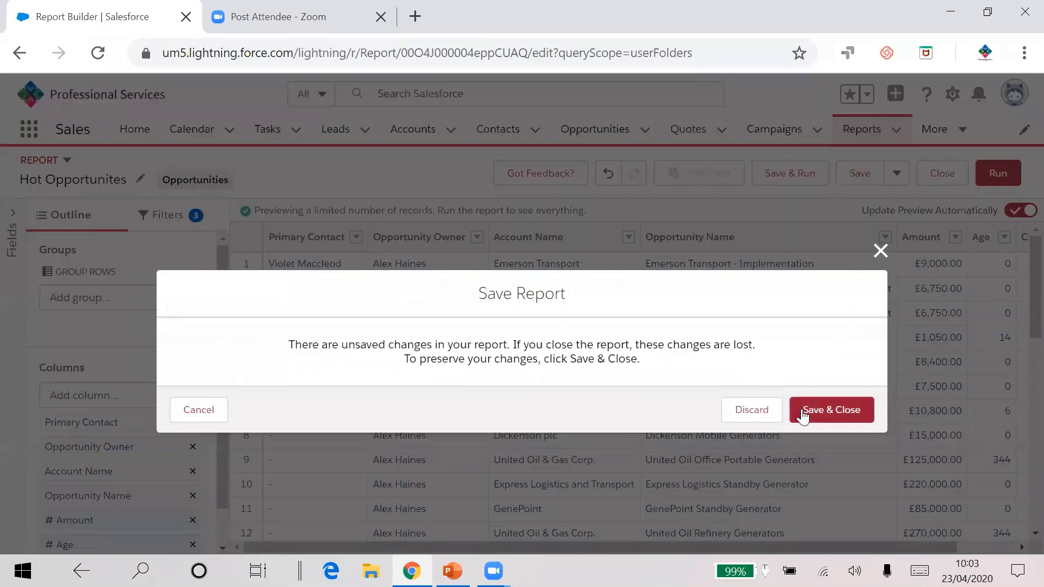
left_click(766, 407)
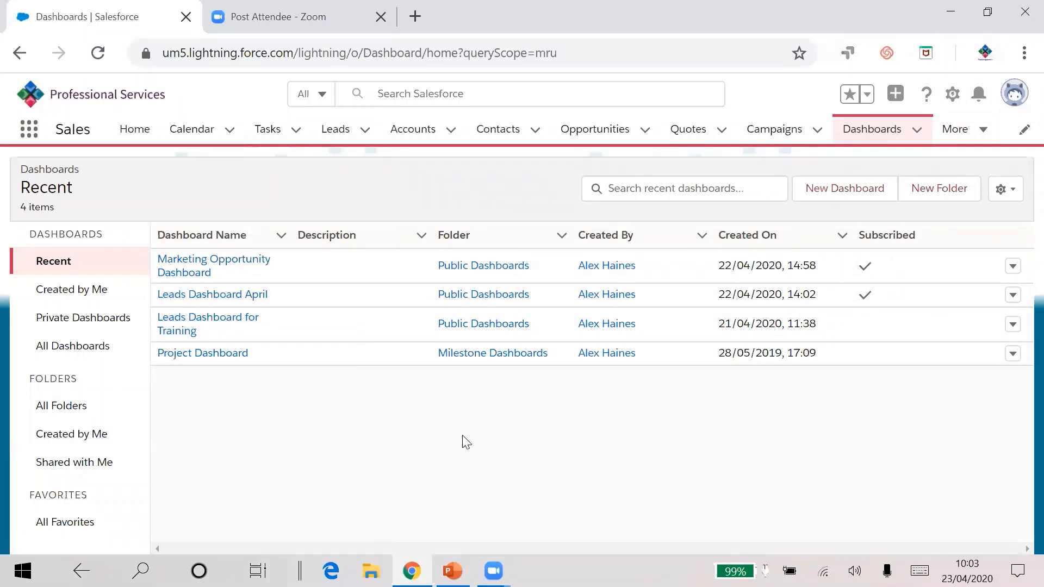
Step: Create a new dashboard named opps dash stored in the Public Dashboards folder
left_click(857, 190)
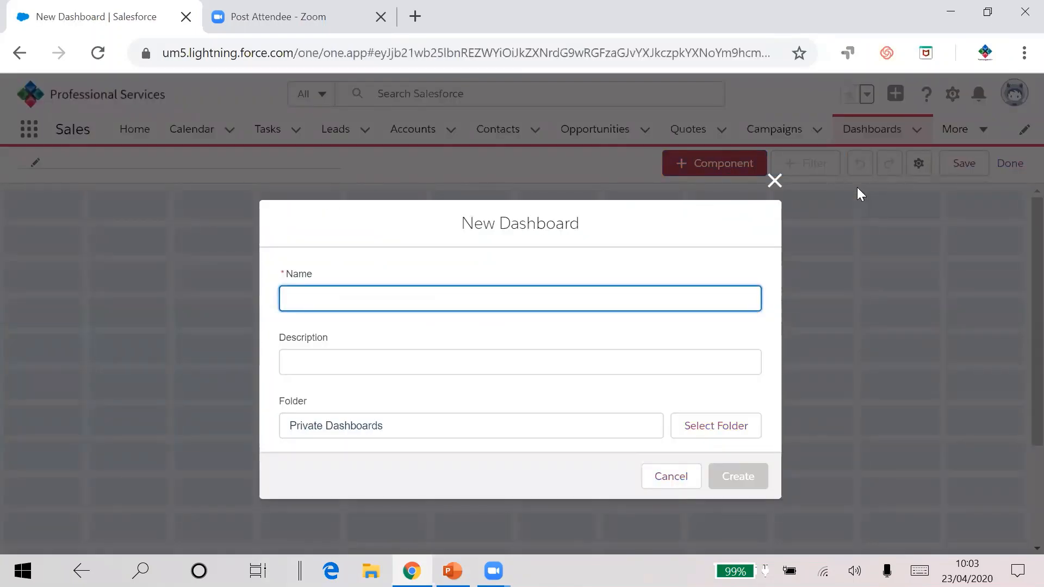
type("op")
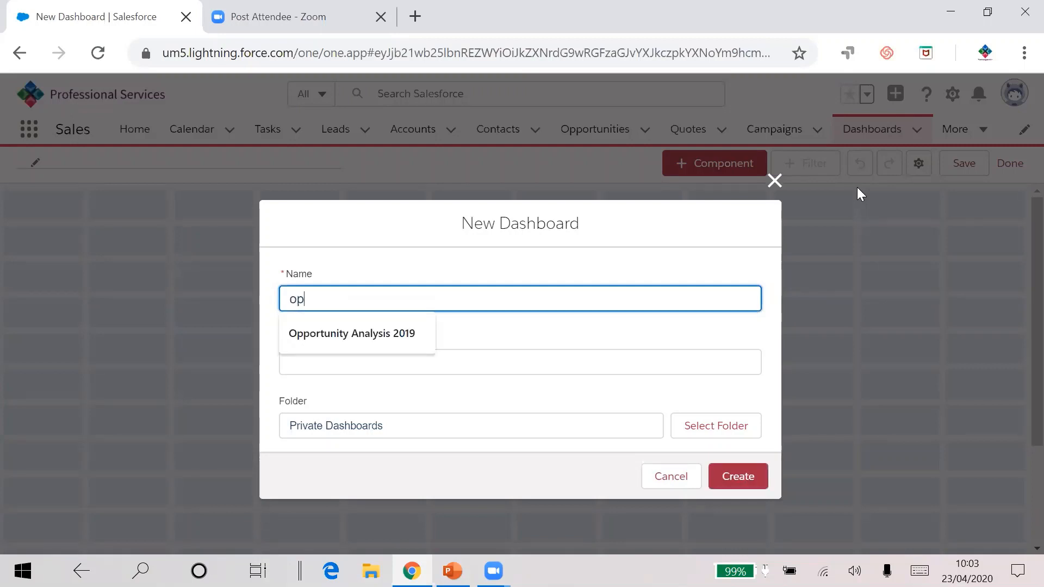
type("ps dash")
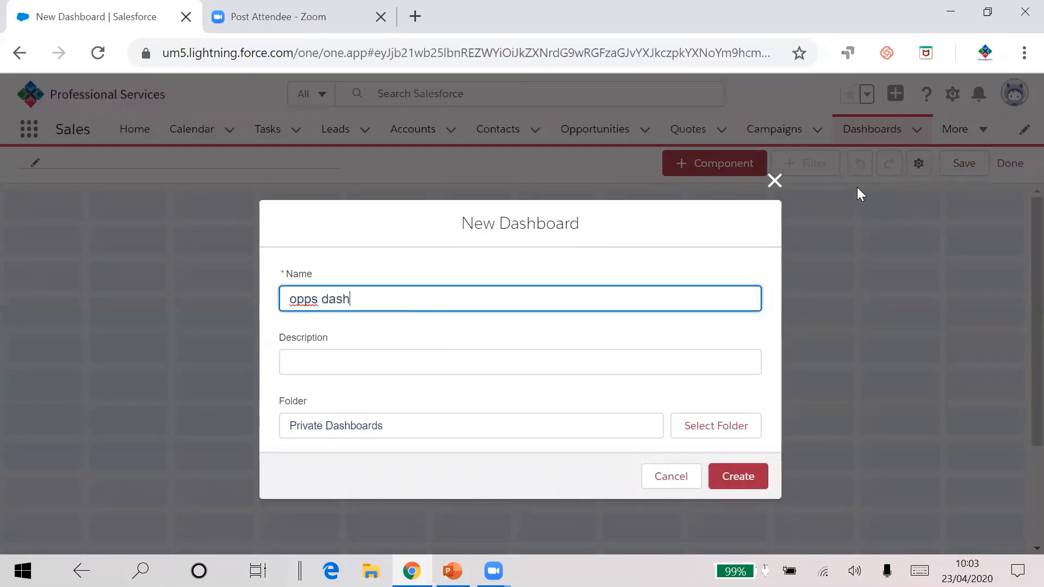
left_click(721, 354)
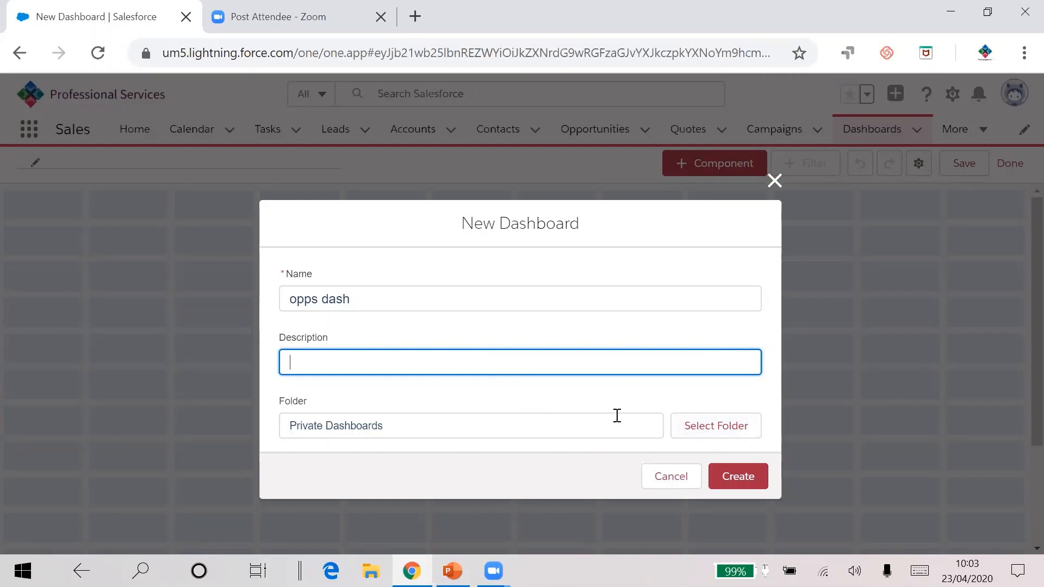
left_click(713, 430)
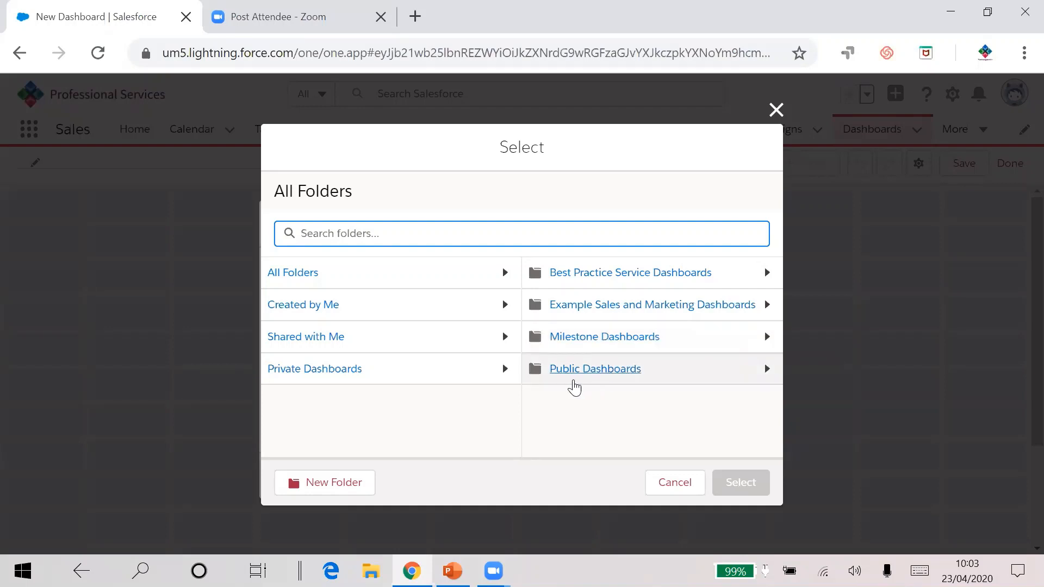
left_click(624, 376)
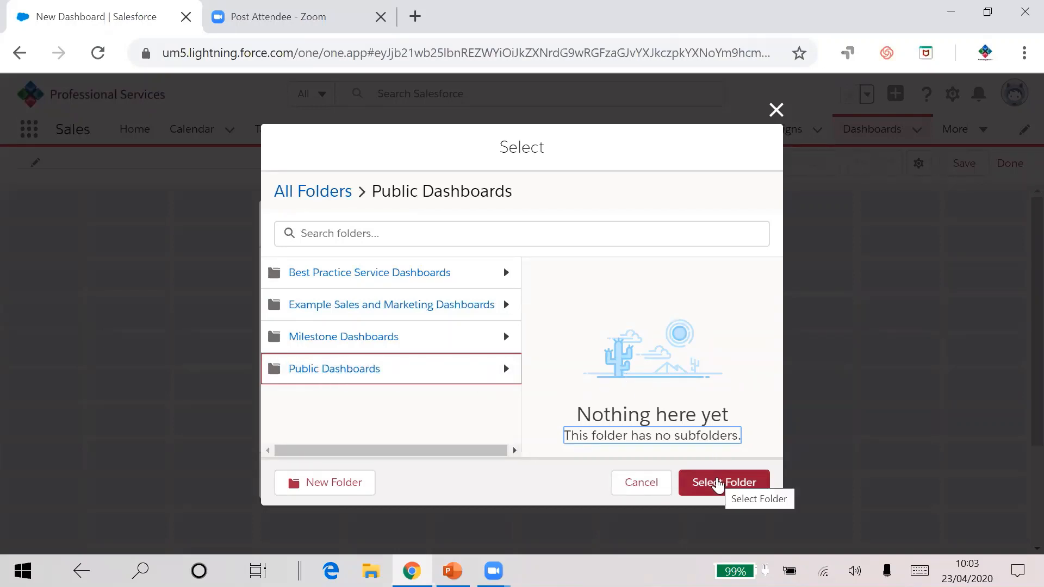
left_click(718, 484)
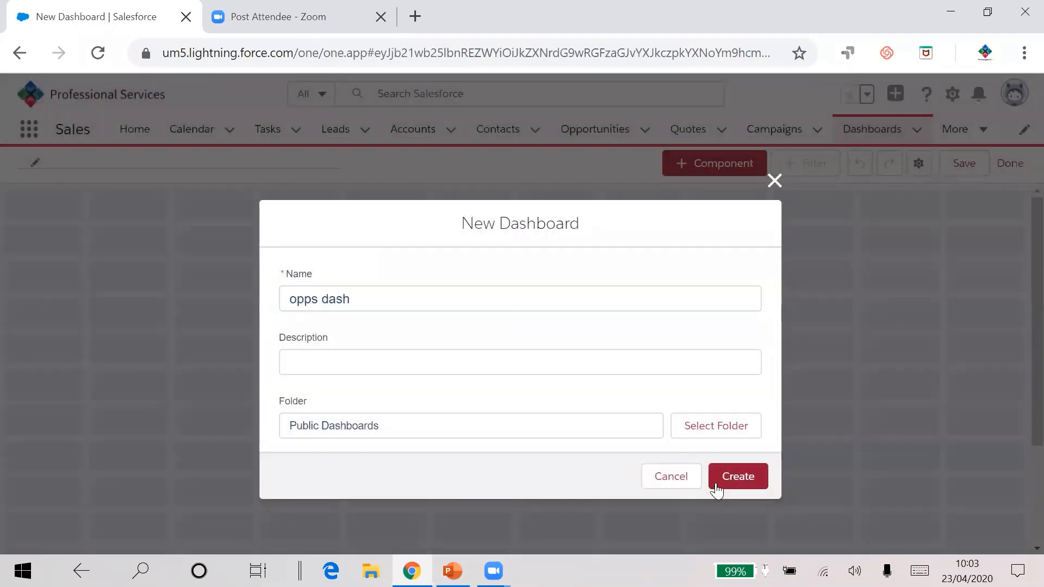
left_click(733, 477)
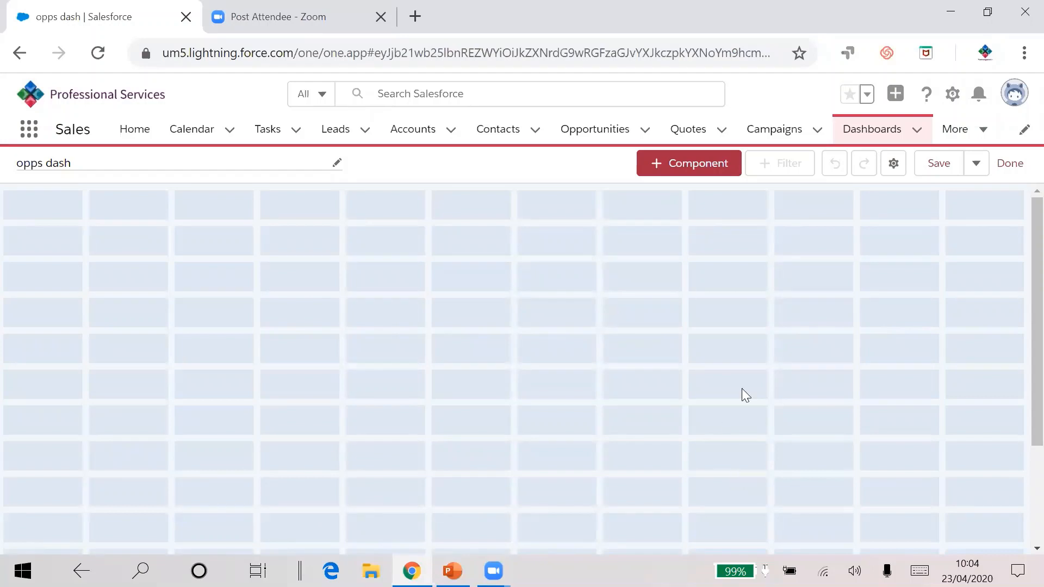
Step: Add a component based on the Leads by month report, using the chart settings from the report
left_click(697, 168)
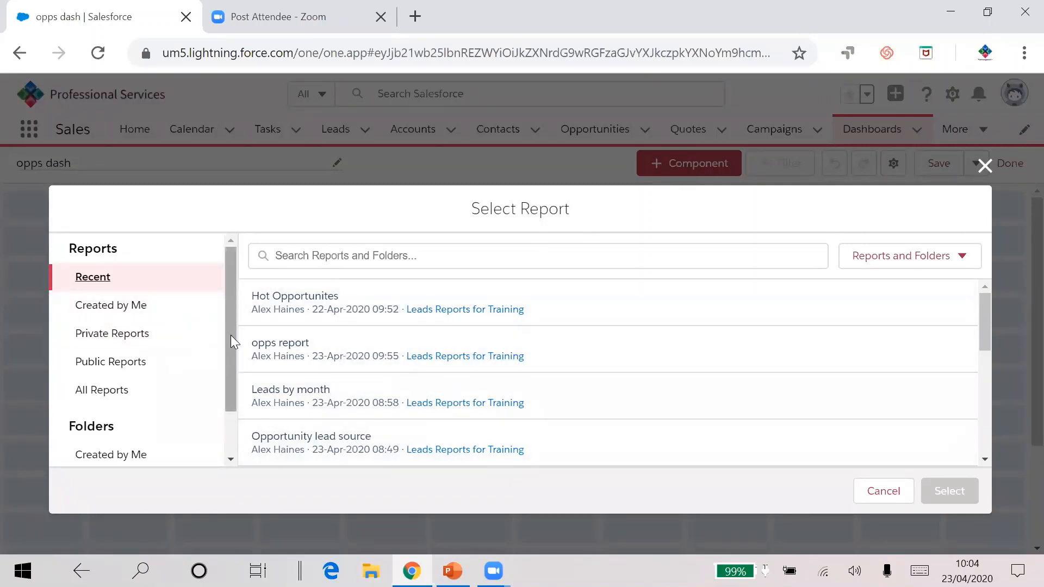
mouse_move(231, 334)
left_mouse_down()
mouse_move(236, 380)
mouse_move(242, 329)
left_mouse_up()
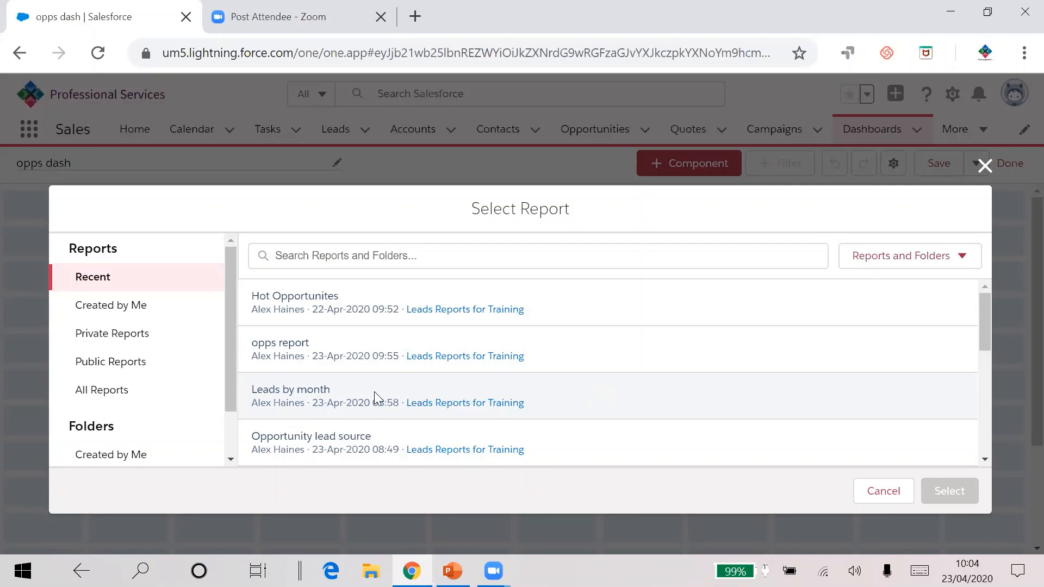
left_click(297, 390)
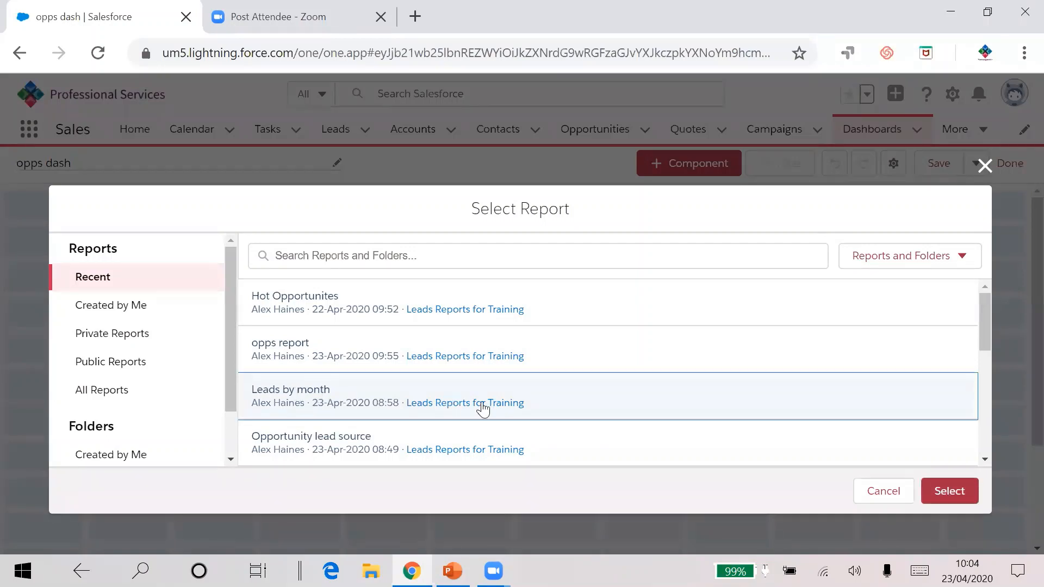
left_click(957, 492)
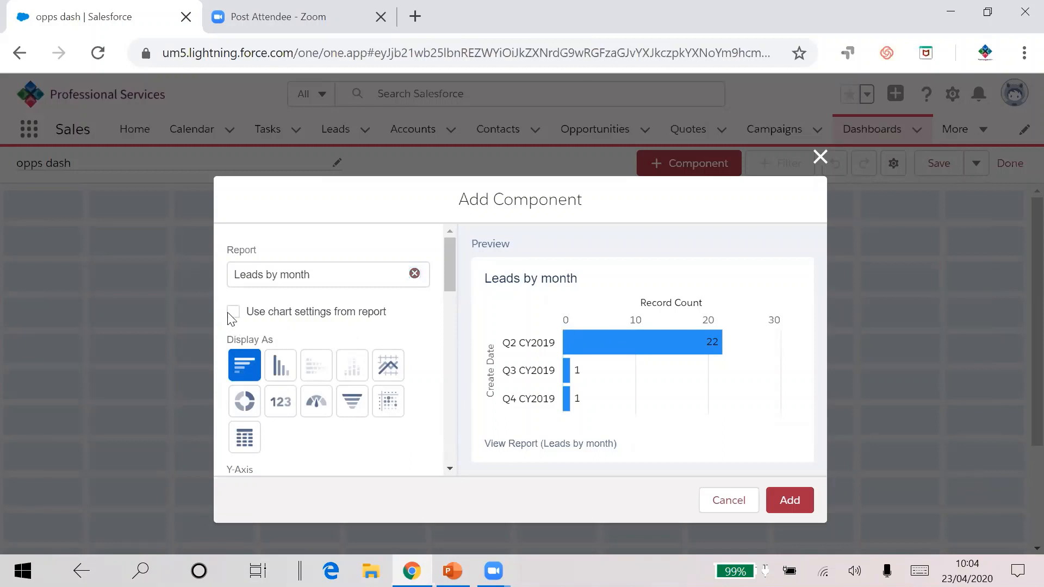
left_click(233, 313)
left_click(233, 313)
left_click(234, 312)
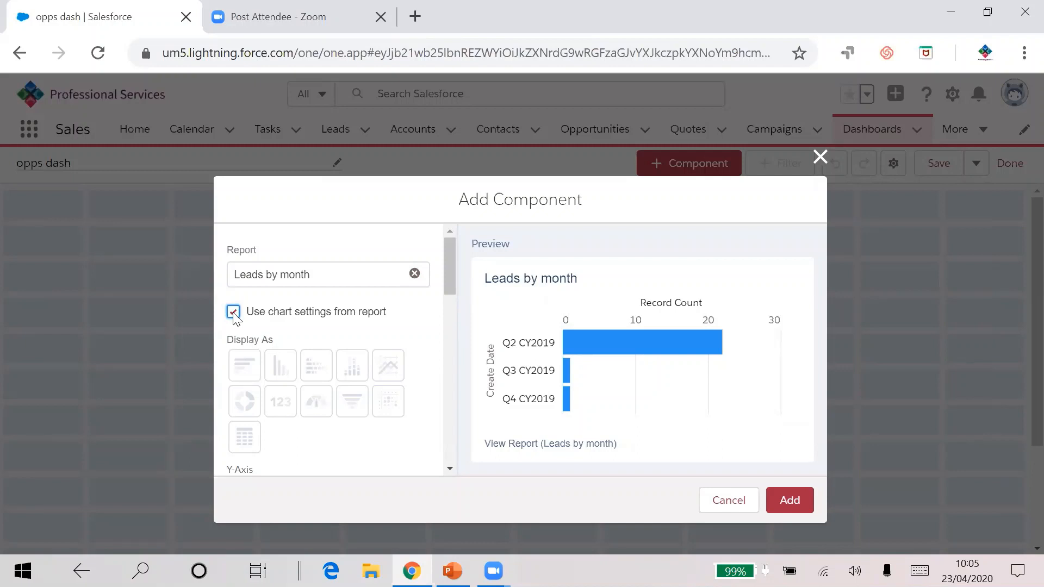
left_click(789, 500)
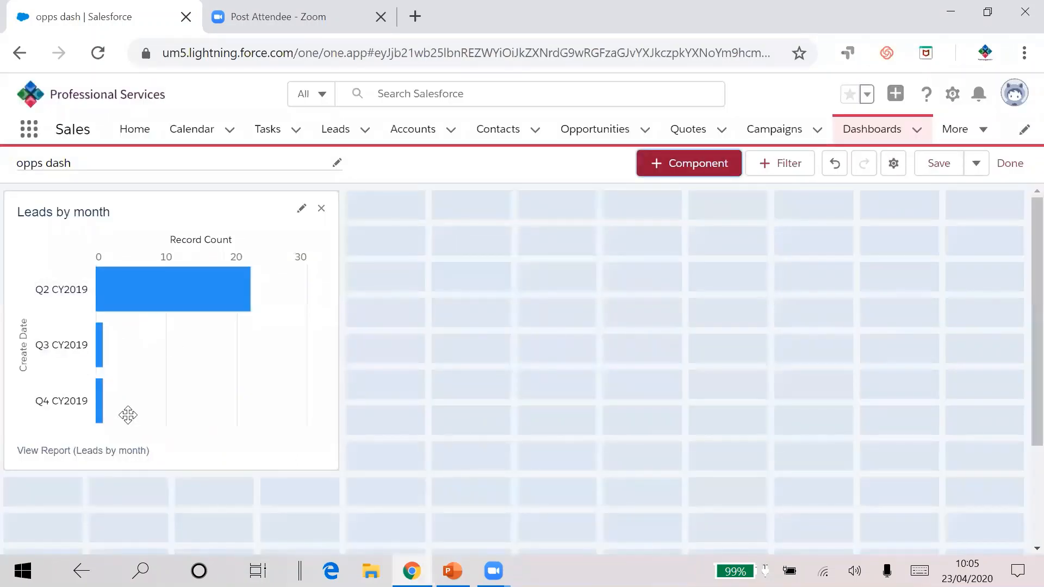
Step: Edit the Leads by month component to stop using report chart settings and display it as a Vertical Bar Chart
left_click(302, 212)
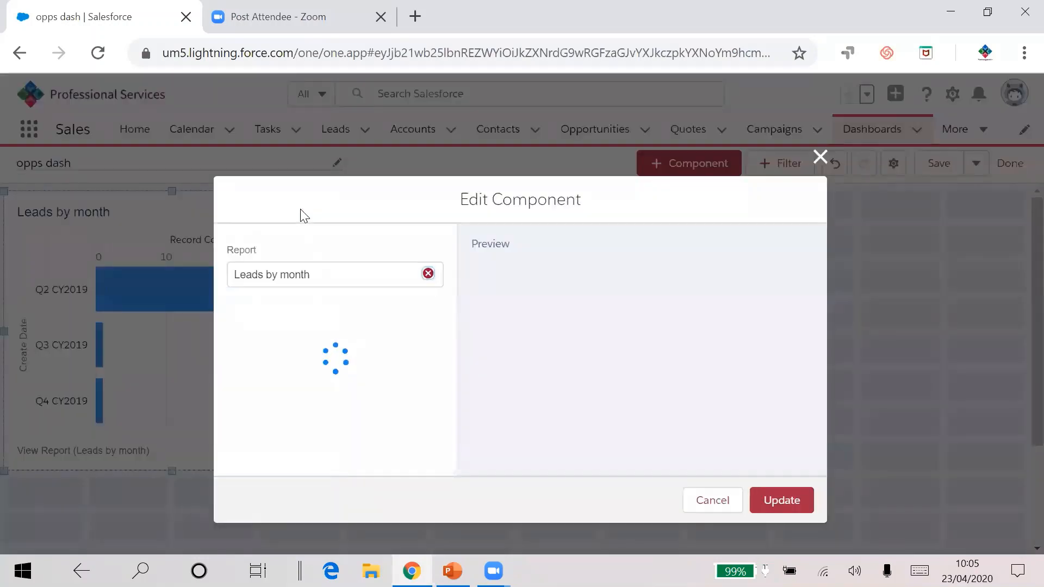
left_click(233, 314)
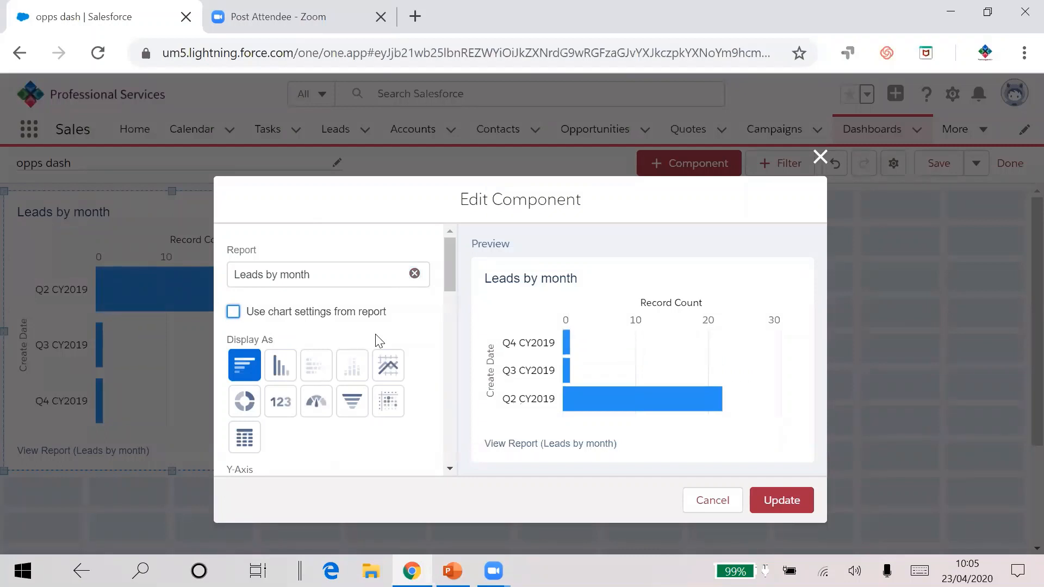
left_click(281, 367)
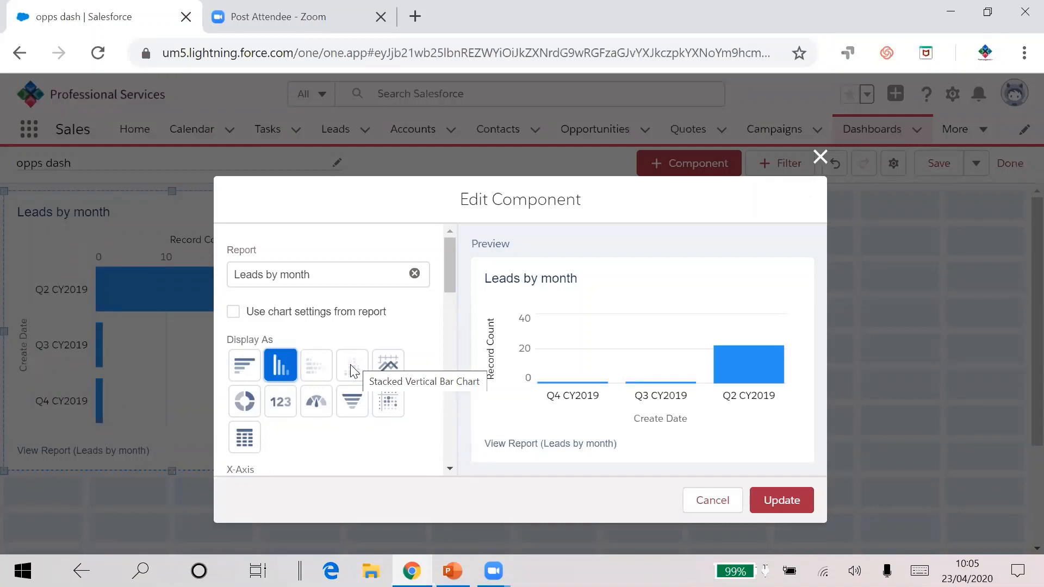
left_click(251, 397)
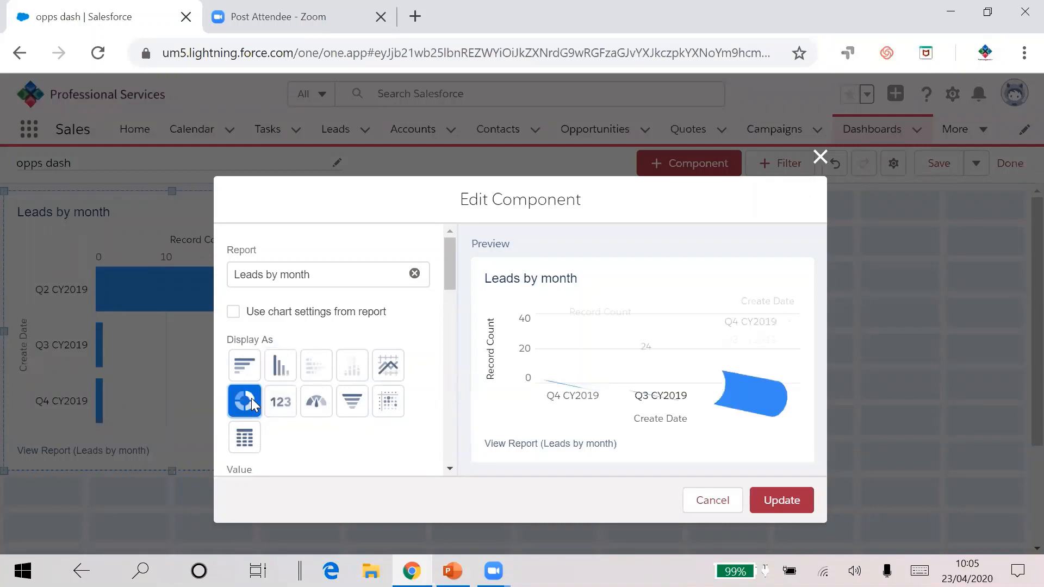
left_click(278, 404)
left_click(319, 404)
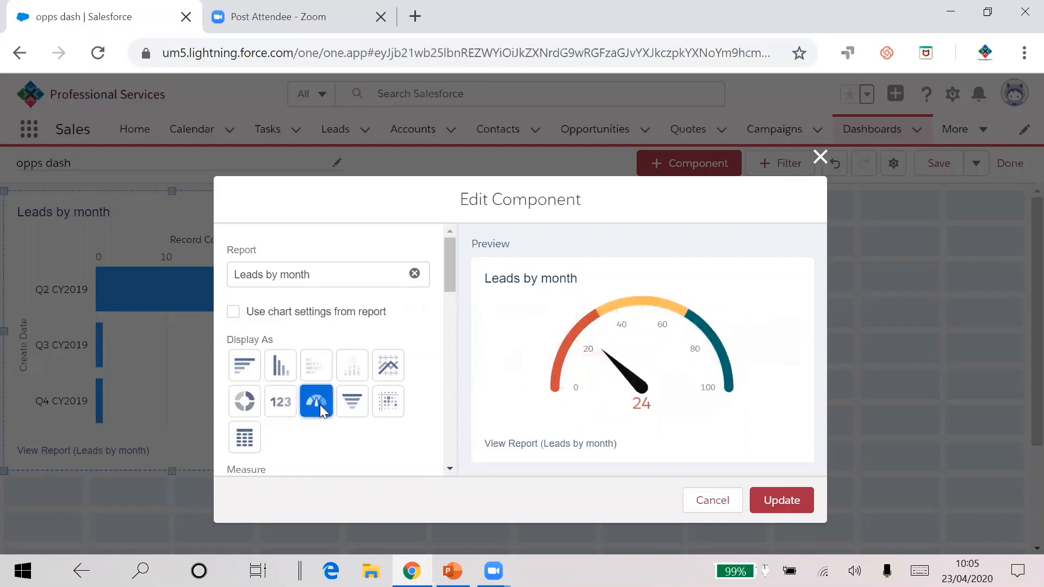
left_click(347, 406)
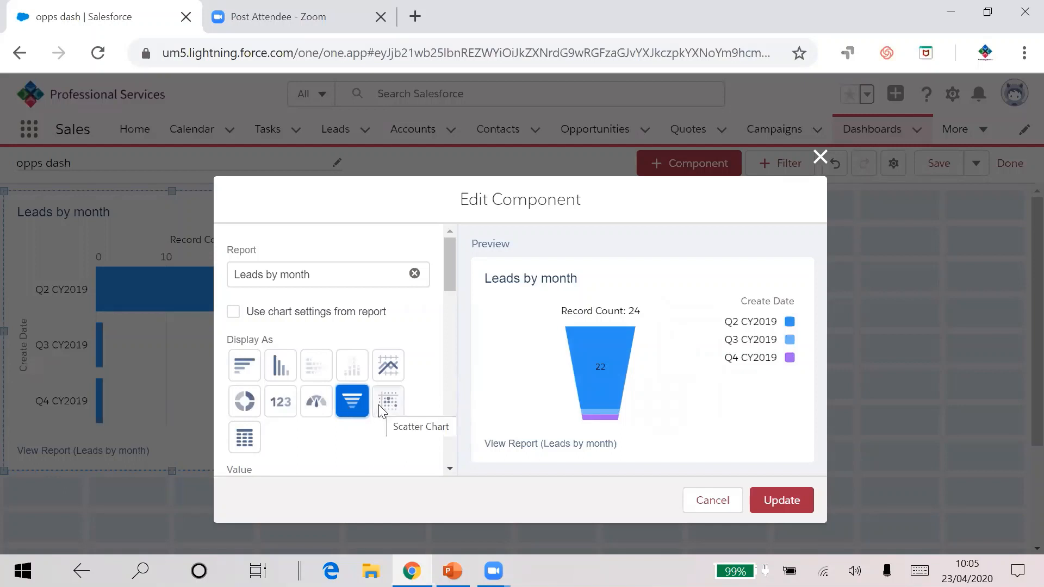
left_click(285, 368)
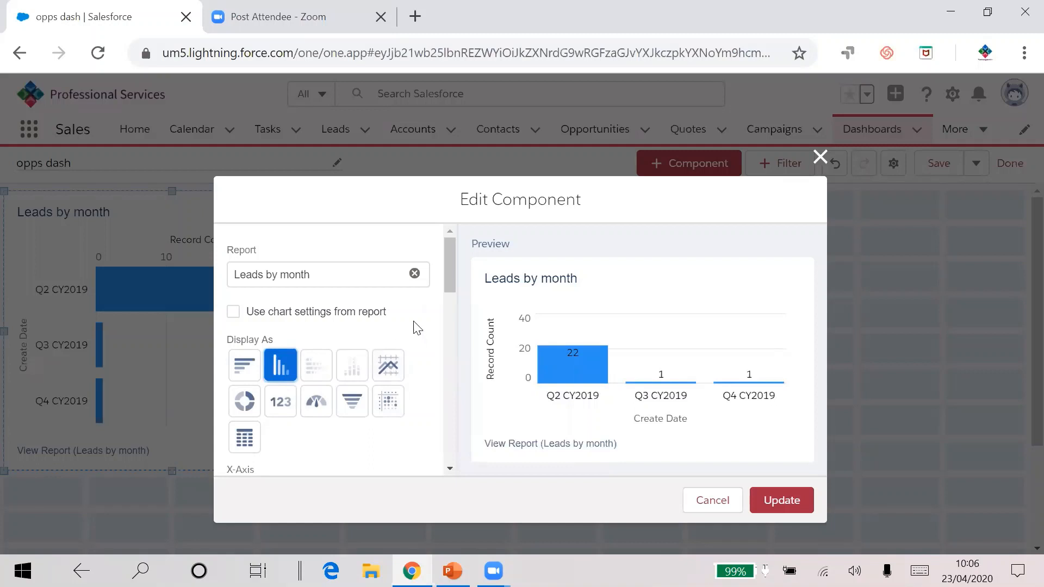
Step: Toggle Show Values and the Custom Y-axis range, returning both to their original settings
scroll(418, 334, "down", 1)
scroll(416, 333, "down", 3)
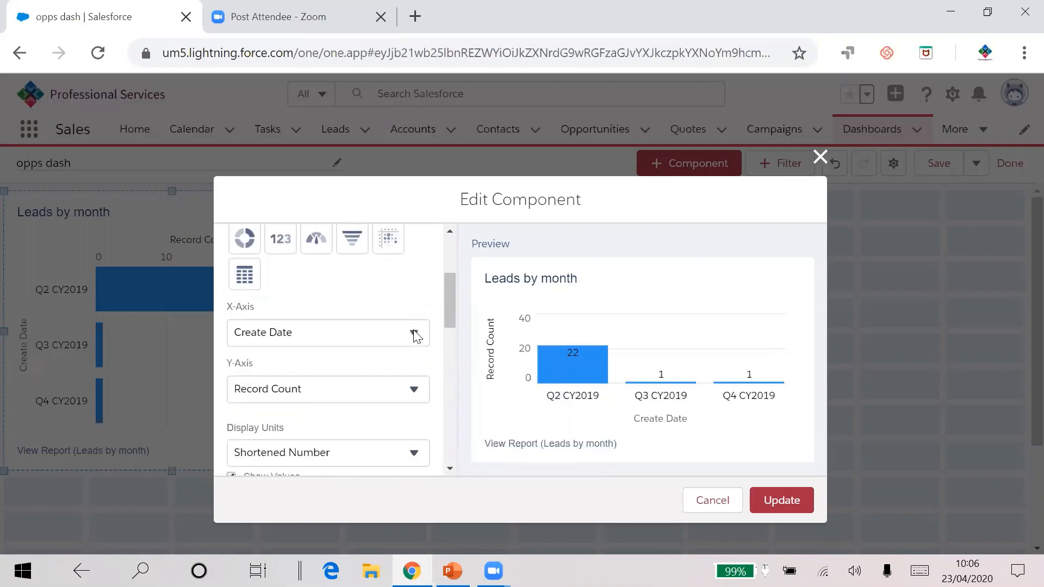
scroll(318, 387, "down", 2)
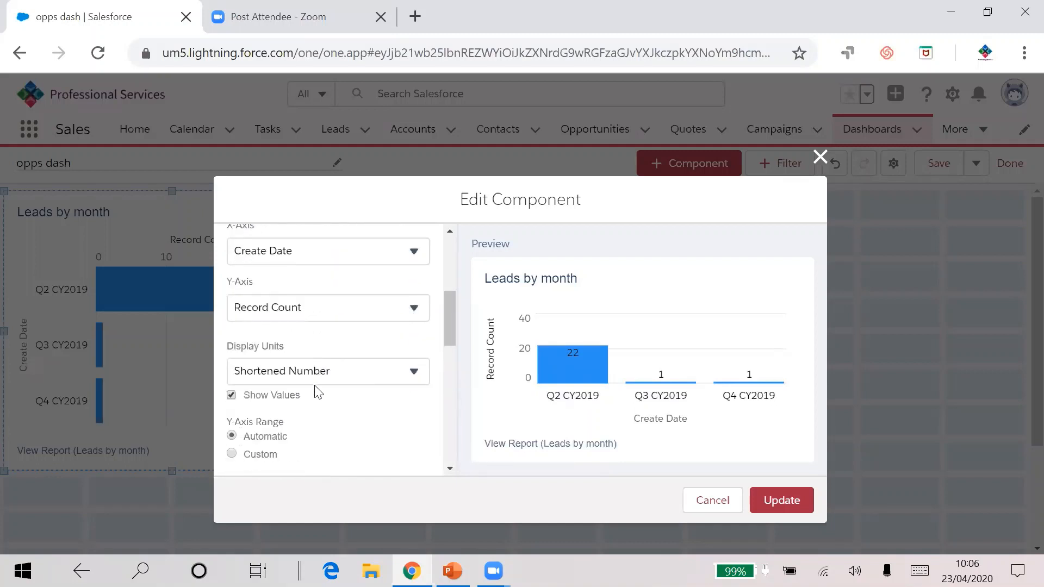
left_click(230, 397)
left_click(231, 396)
scroll(401, 415, "down", 2)
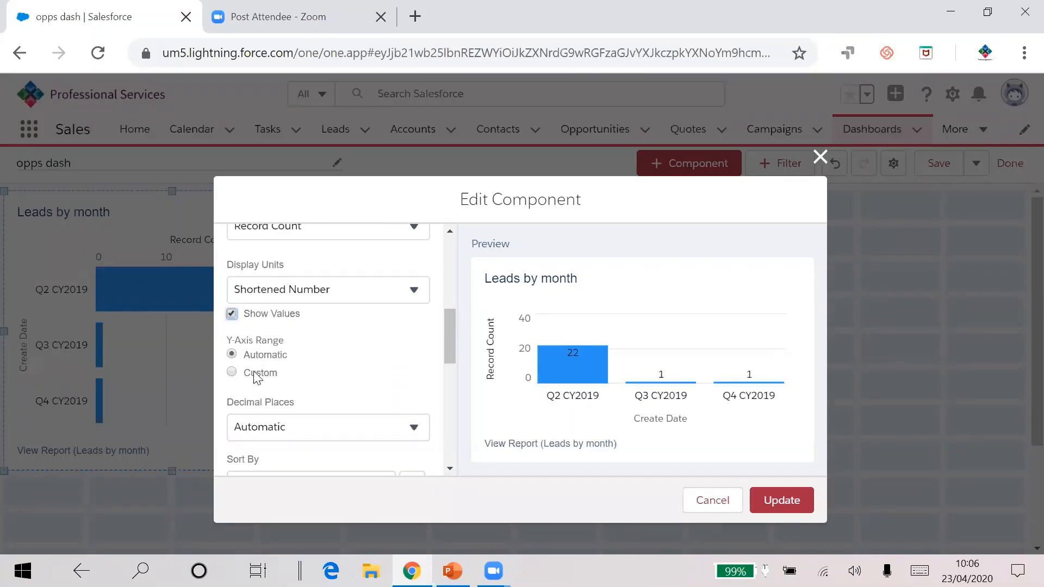
left_click(233, 375)
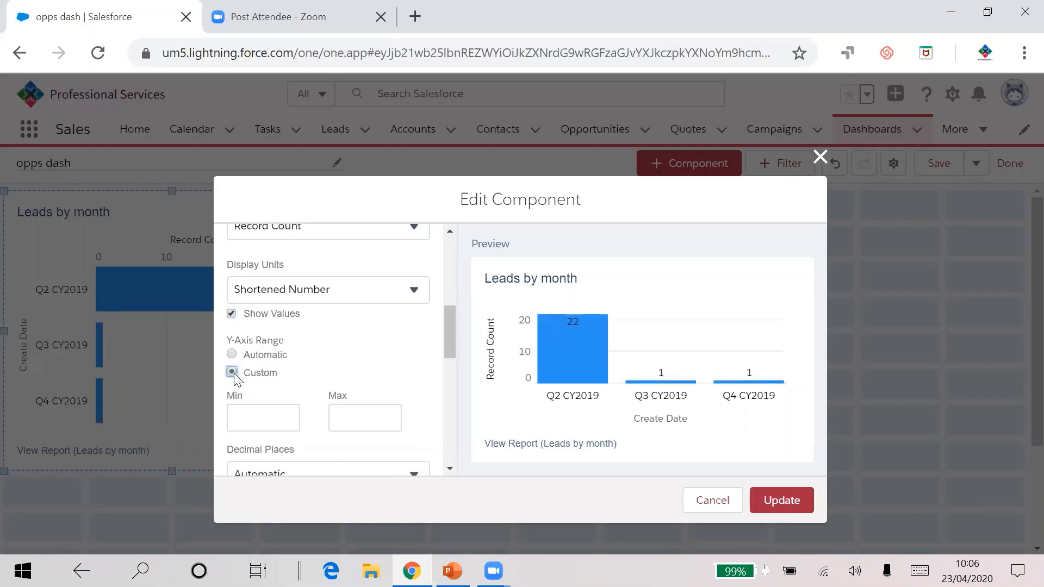
left_click(232, 354)
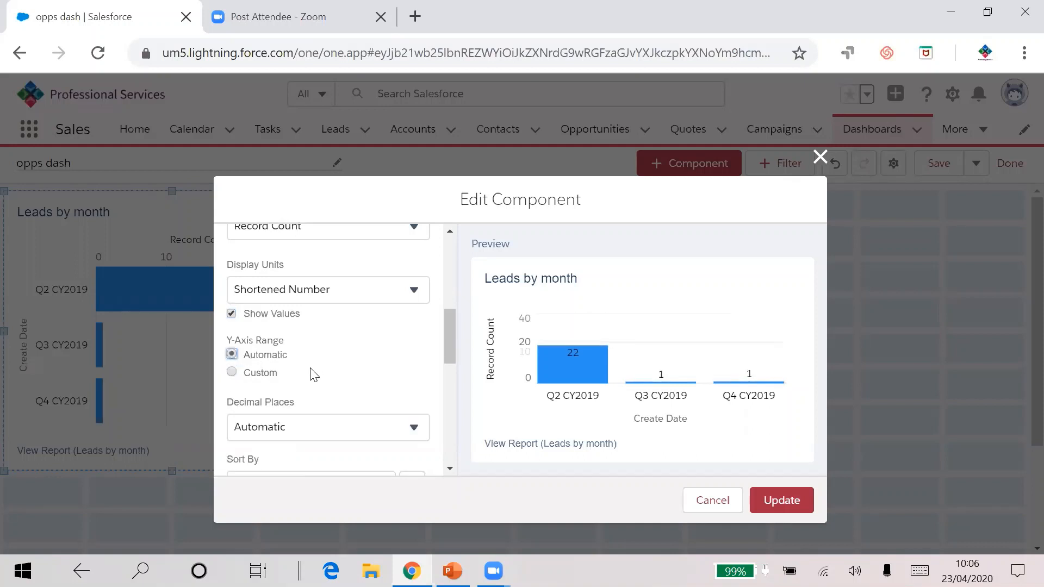
Step: Try sorting the component by Record Count, then return the sort to Create Date
scroll(316, 374, "down", 2)
scroll(318, 375, "down", 2)
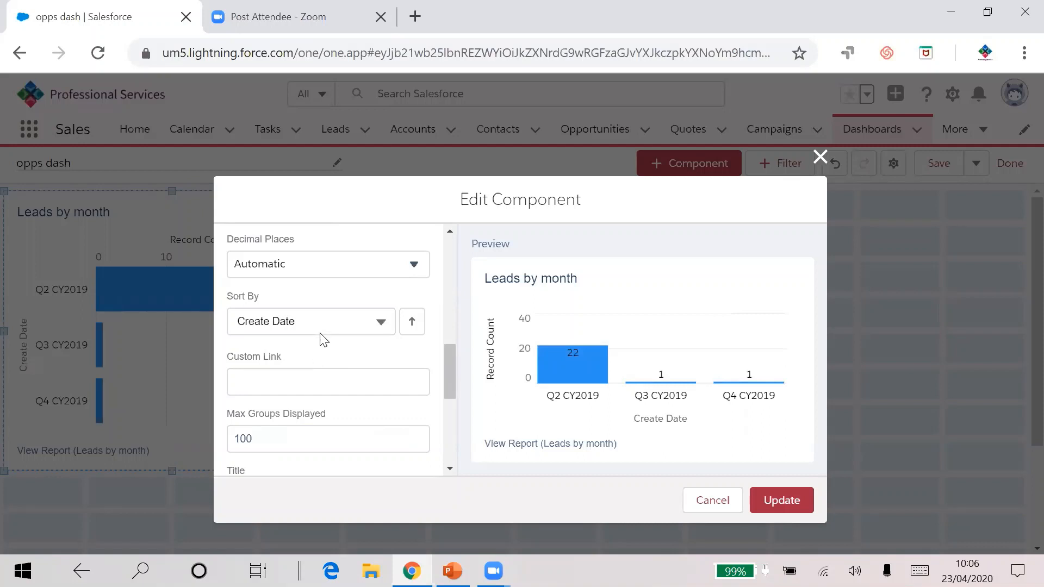
left_click(326, 324)
left_click(301, 380)
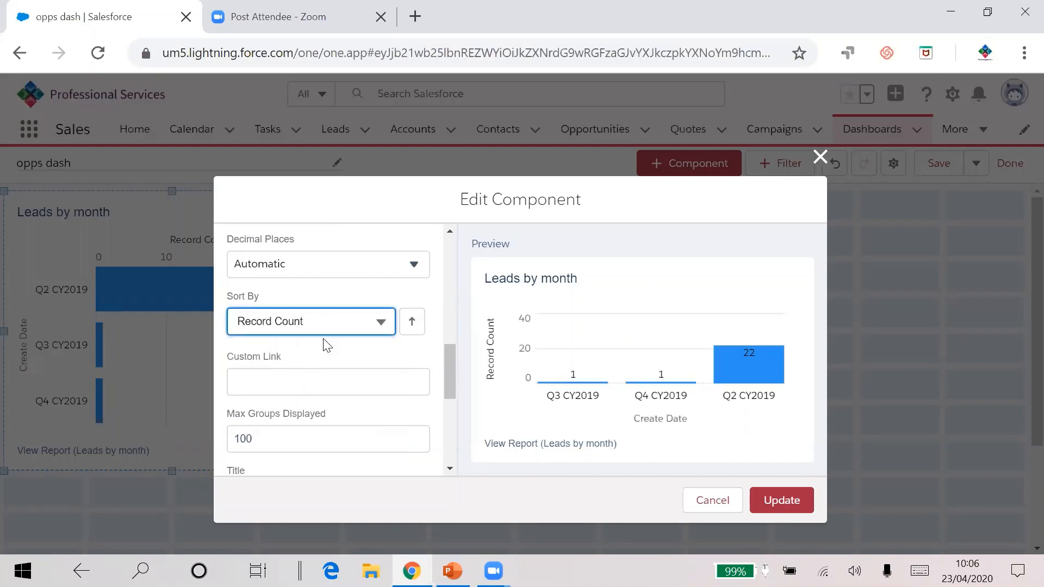
left_click(325, 320)
left_click(320, 358)
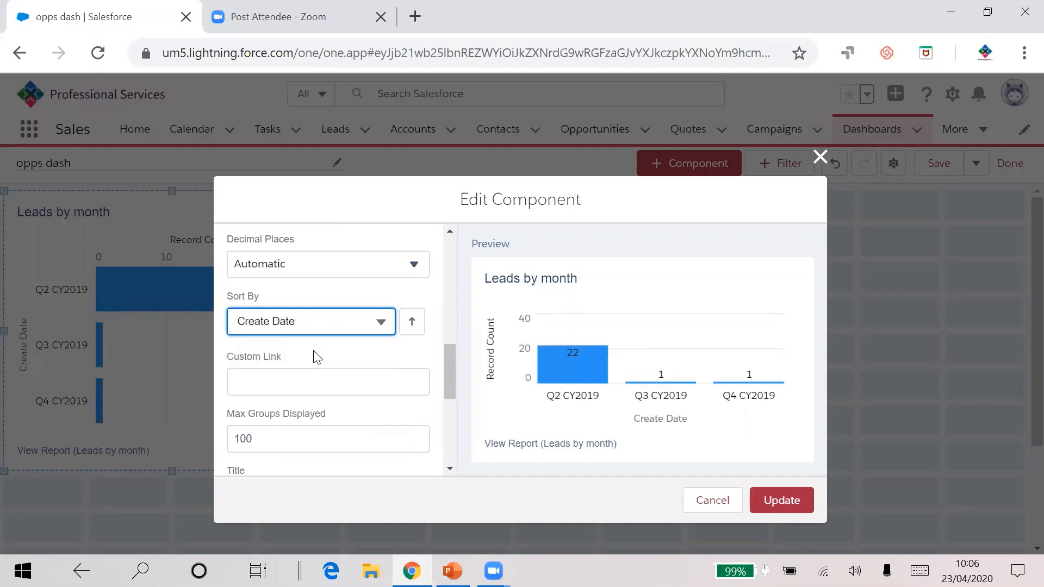
Step: Set the component theme to Dark
scroll(324, 359, "down", 2)
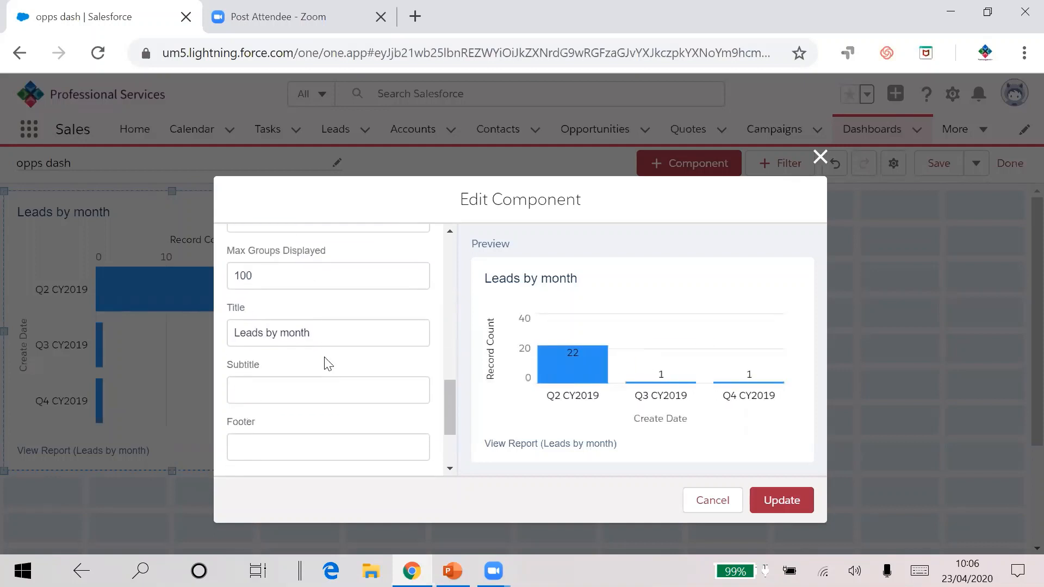
scroll(291, 388, "down", 2)
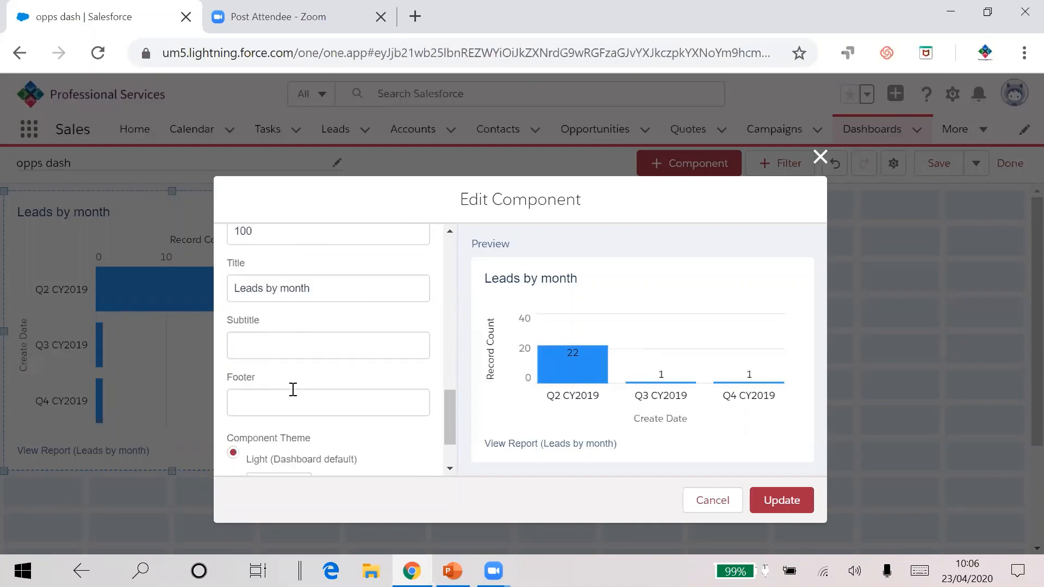
scroll(302, 360, "down", 1)
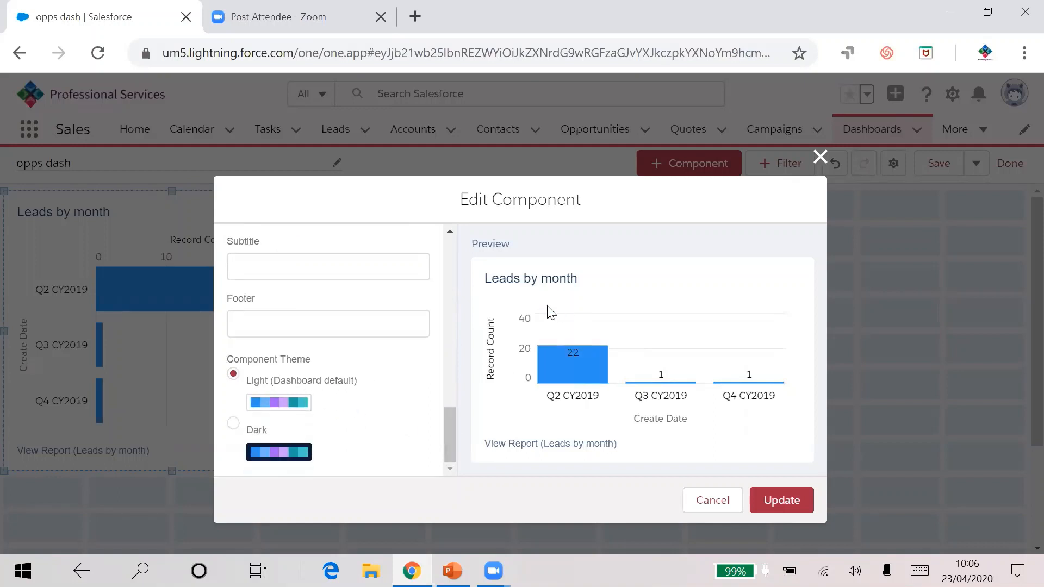
left_click(234, 423)
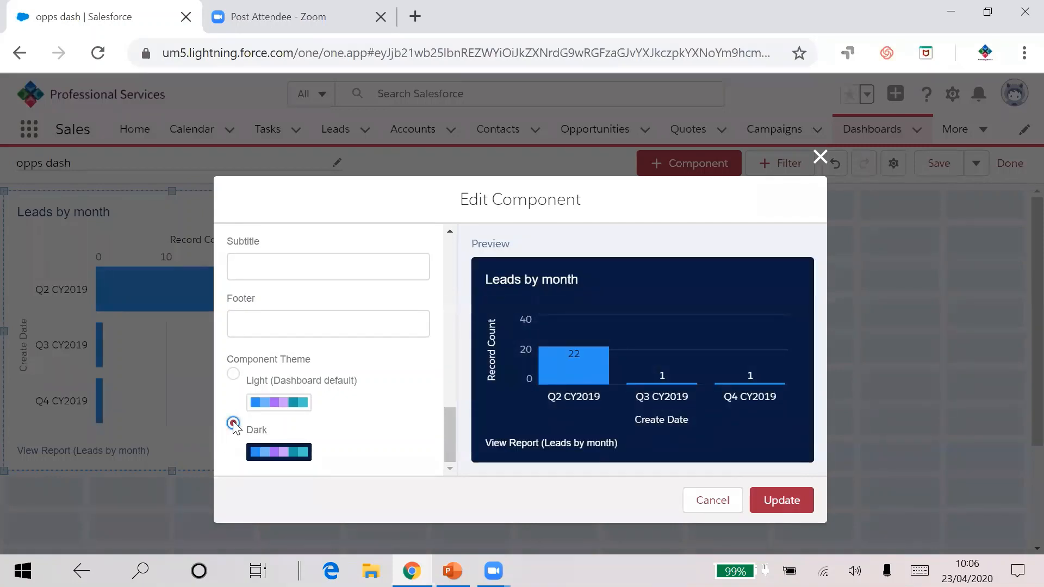
Step: Return the Leads by month component to the Light theme, update it, and widen it to about five grid columns
left_click(234, 374)
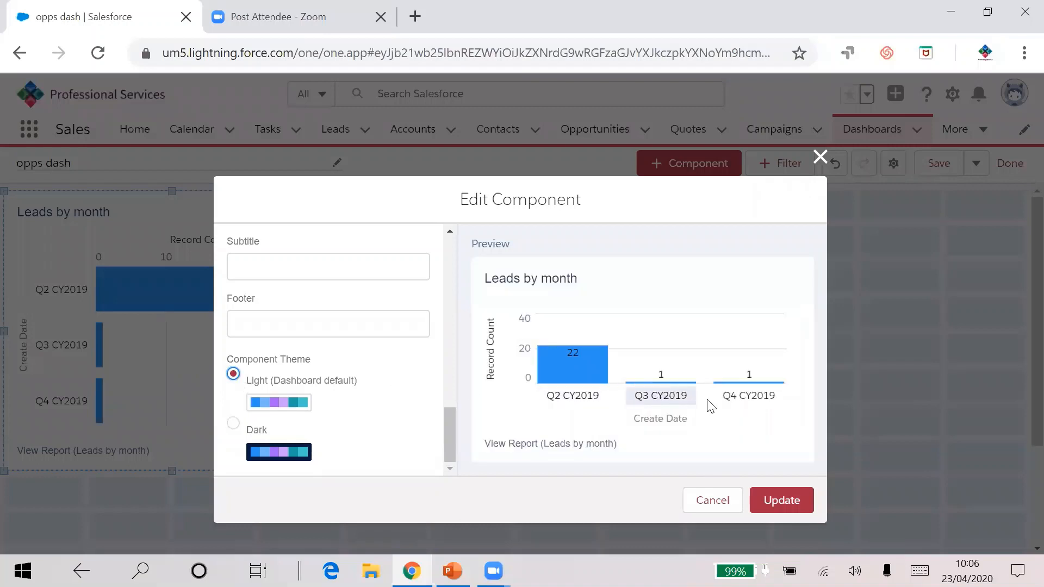
left_click(772, 495)
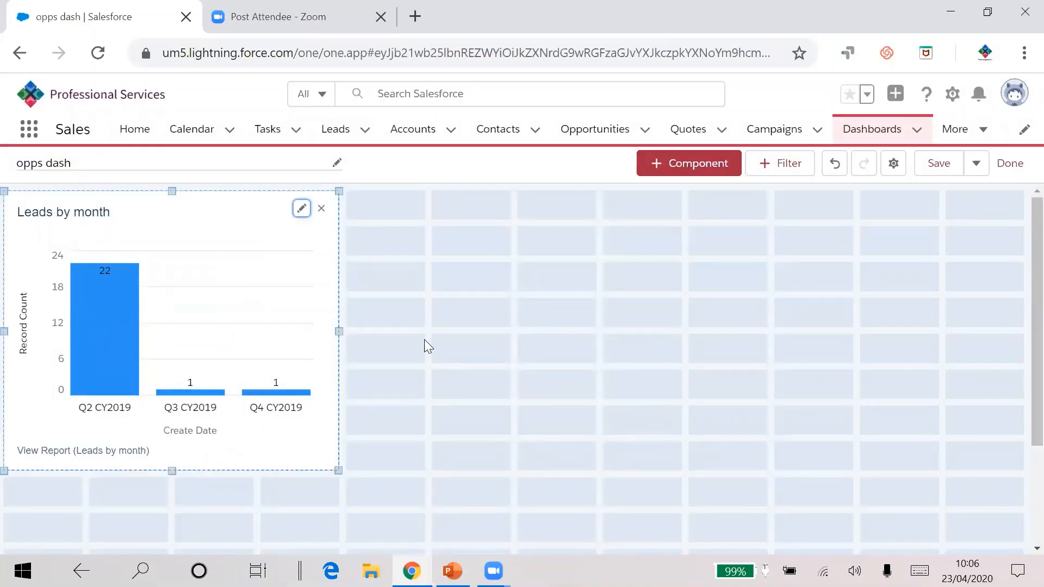
left_click_drag(339, 331, 425, 332)
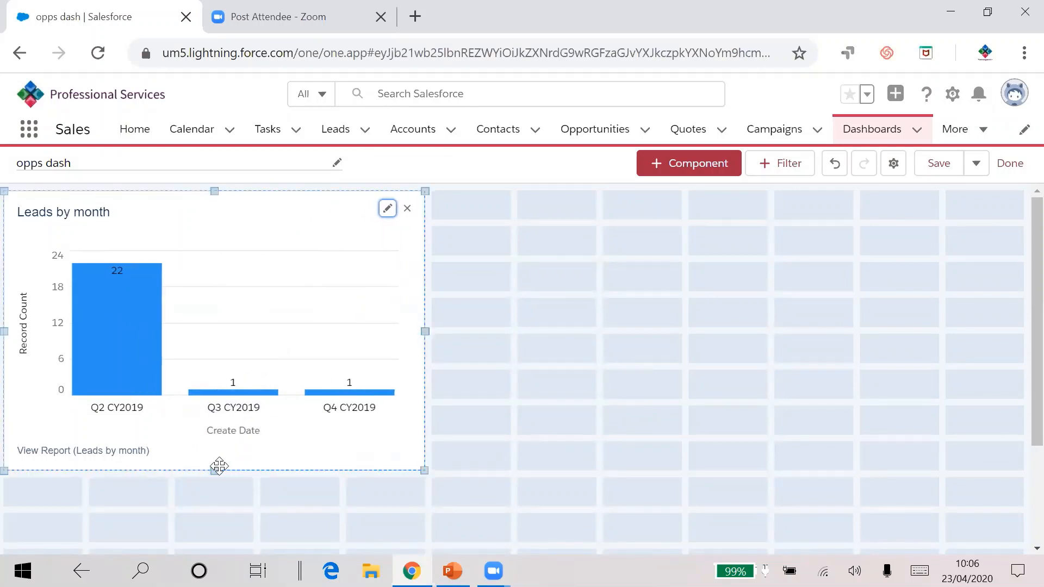
mouse_move(215, 470)
left_mouse_down()
mouse_move(216, 506)
mouse_move(221, 454)
mouse_move(220, 470)
left_mouse_up()
Step: Start a new component from the Opportunity lead source report and display it as a Donut Chart
left_click(673, 163)
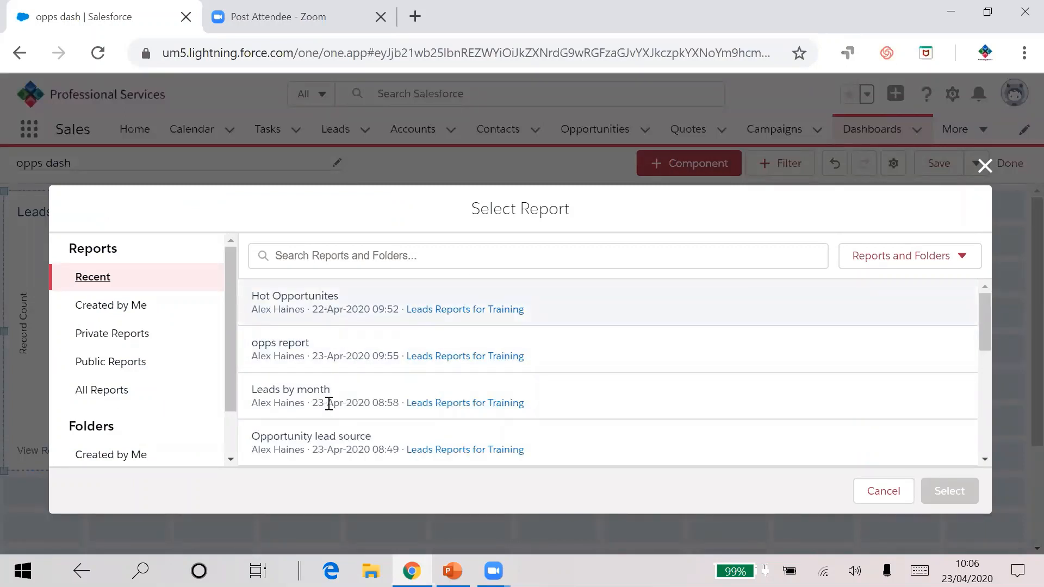
left_click(331, 440)
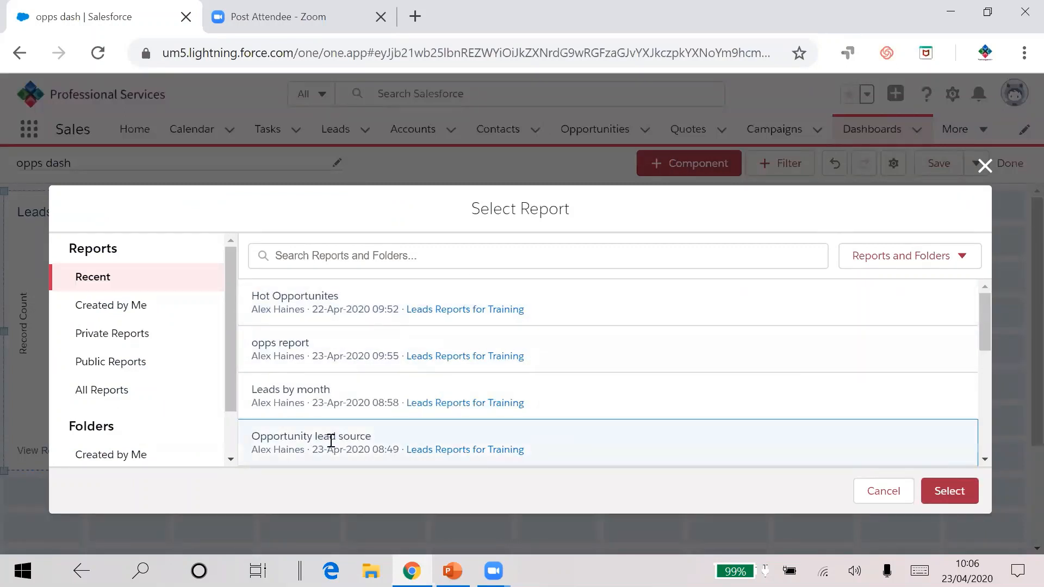
left_click(960, 491)
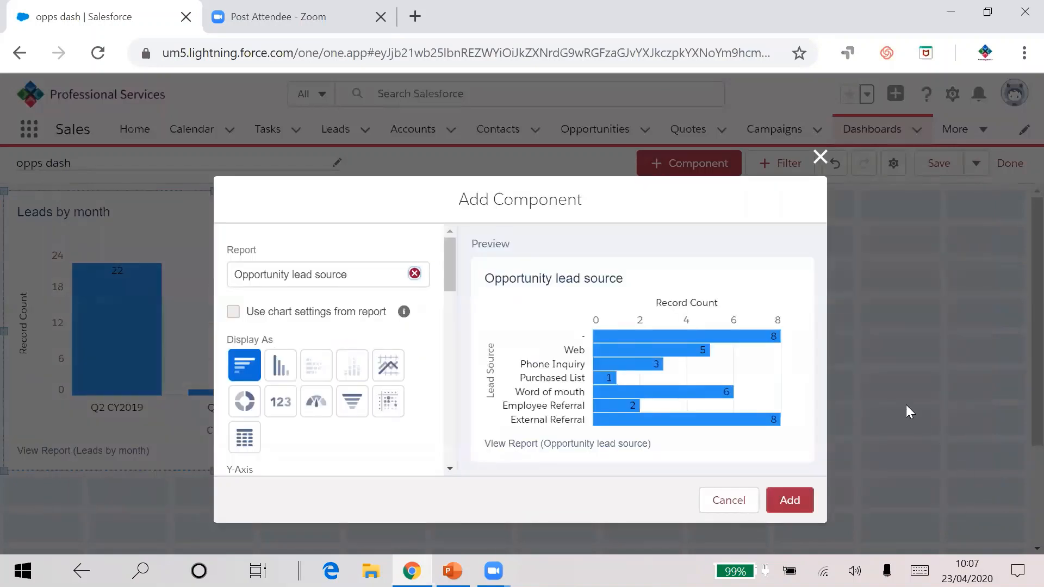
left_click(241, 398)
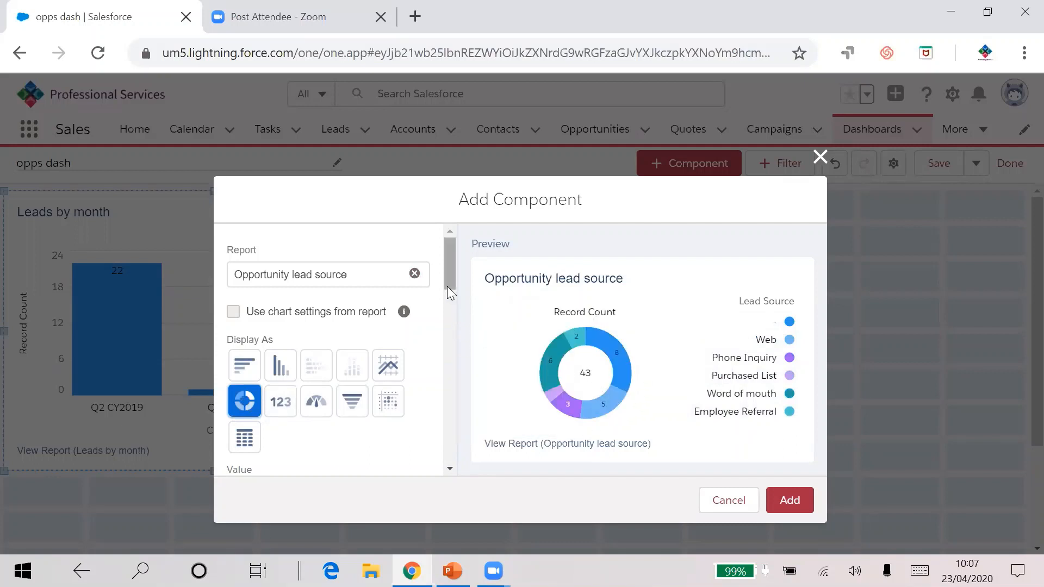
Step: Toggle the Show Values and Show Total options, add the donut component, and place it beside Leads by month
scroll(447, 293, "down", 2)
scroll(447, 312, "down", 5)
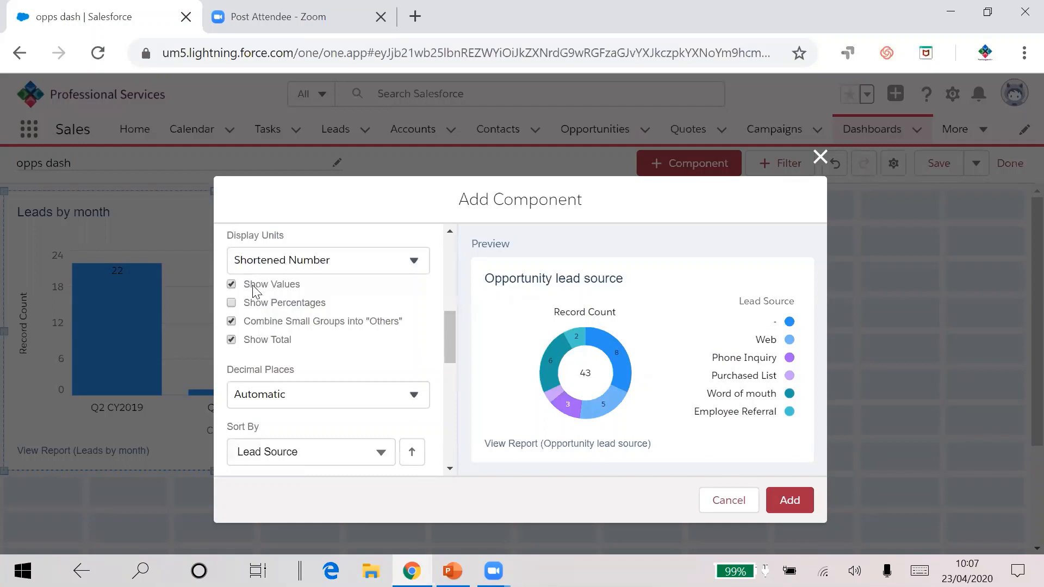
left_click(232, 285)
left_click(232, 340)
scroll(366, 355, "down", 3)
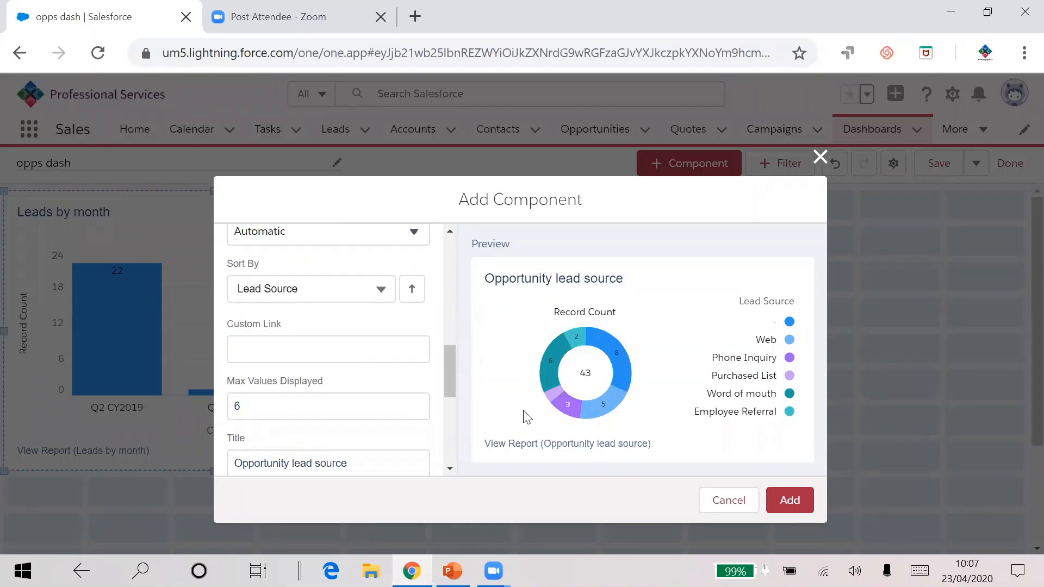
left_click(792, 502)
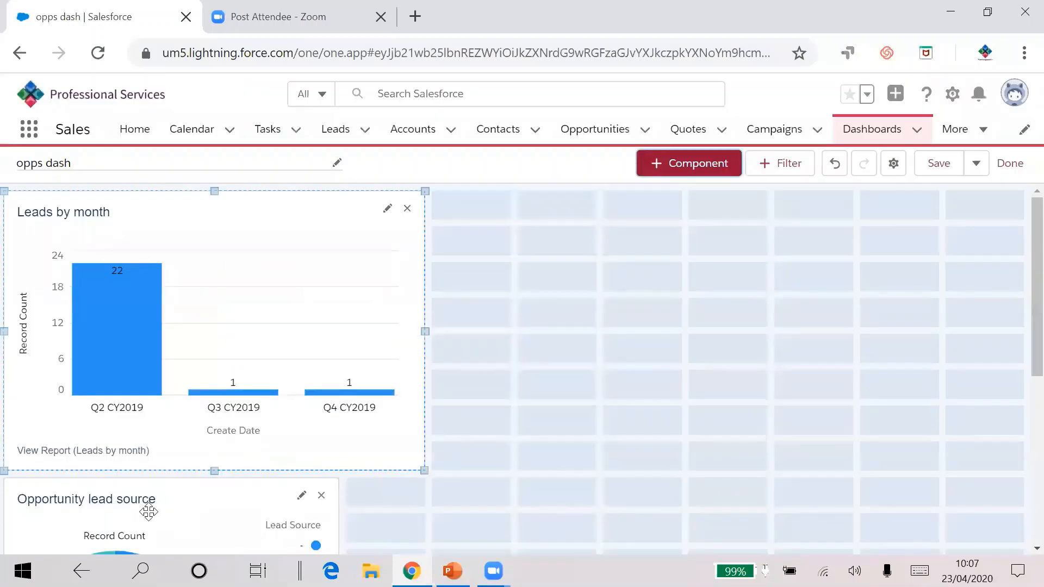
left_click_drag(148, 511, 580, 224)
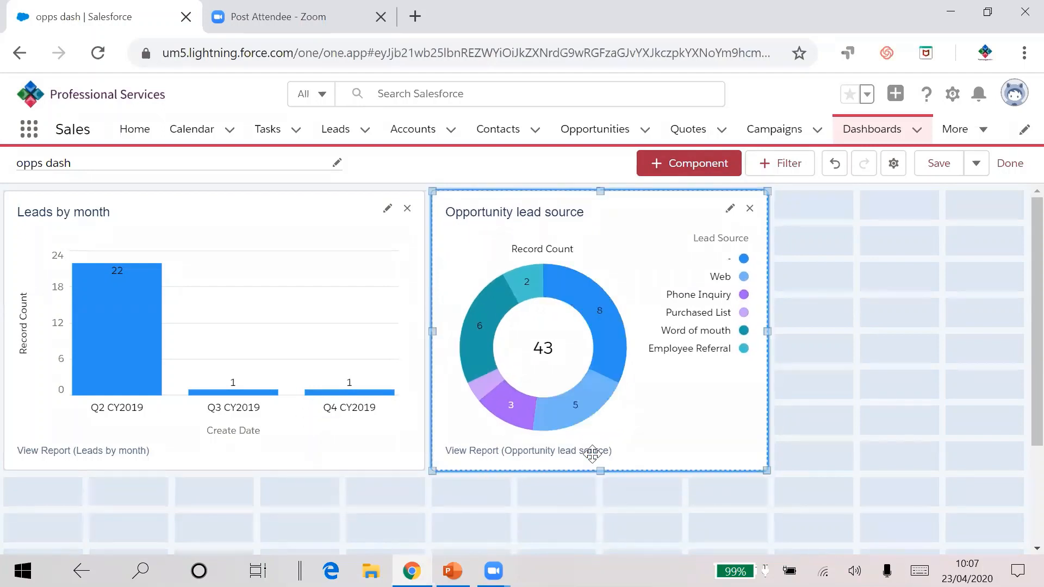
Step: Add a Metric component from the opps report and place it in the top right corner of the dashboard
left_click(686, 162)
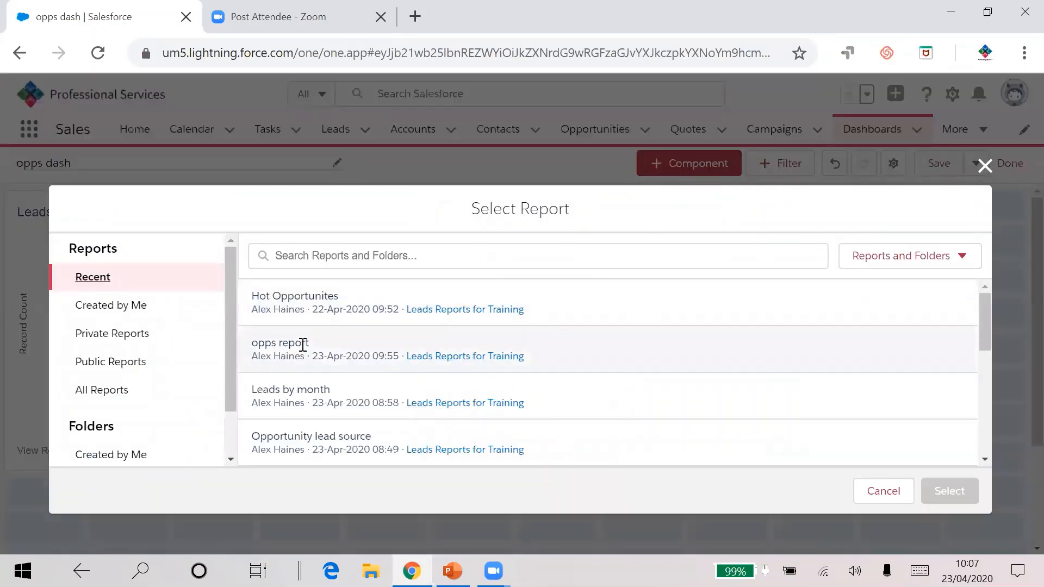
left_click(307, 344)
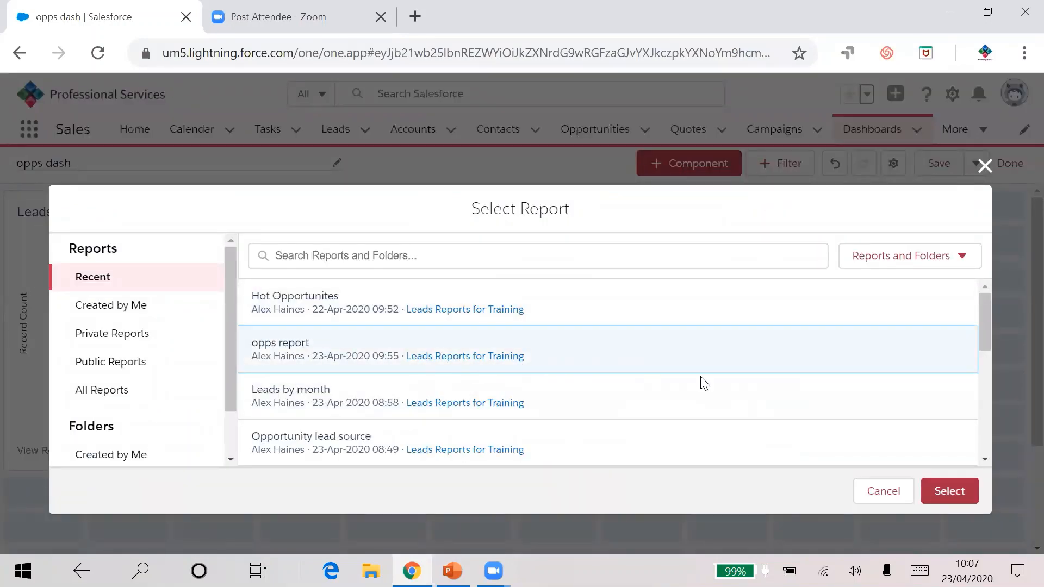
left_click(950, 491)
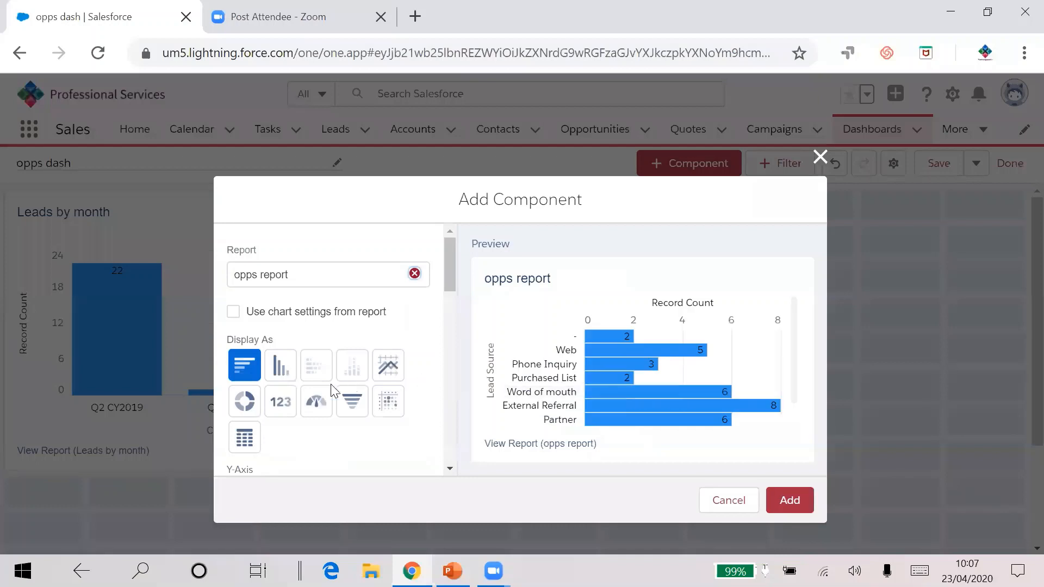
left_click(279, 399)
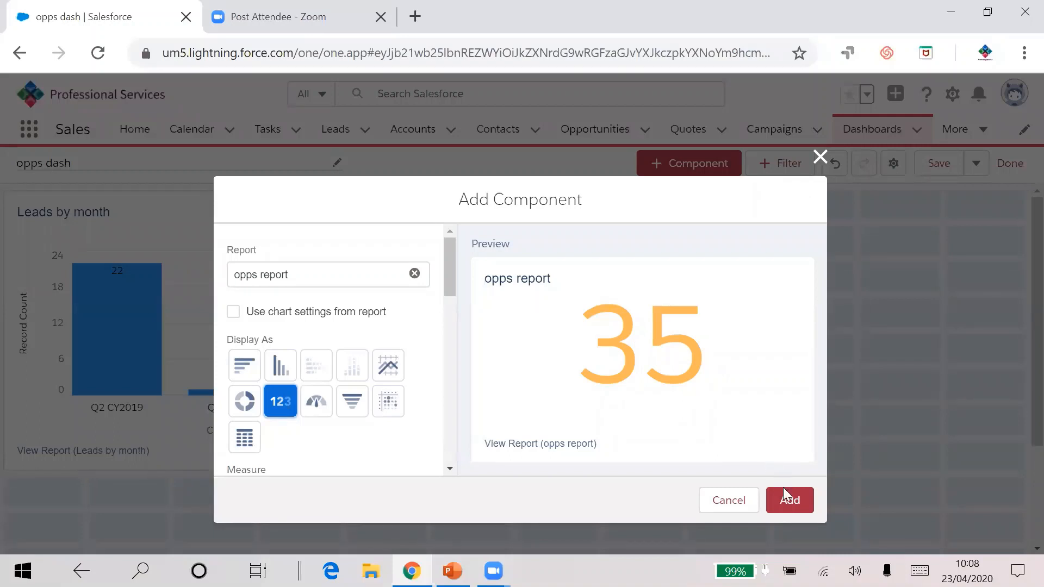
left_click(788, 502)
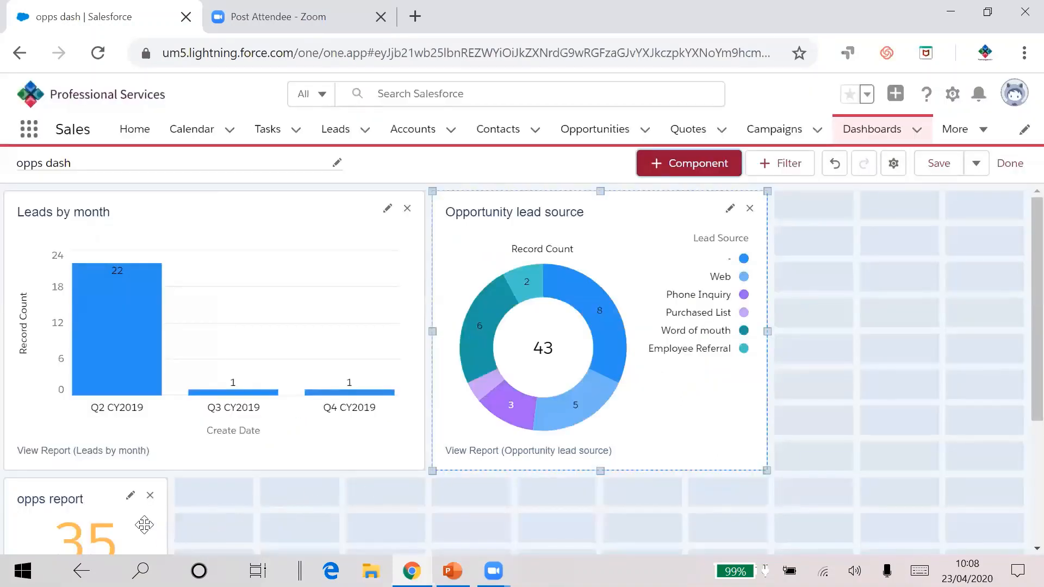
left_click_drag(143, 523, 1021, 260)
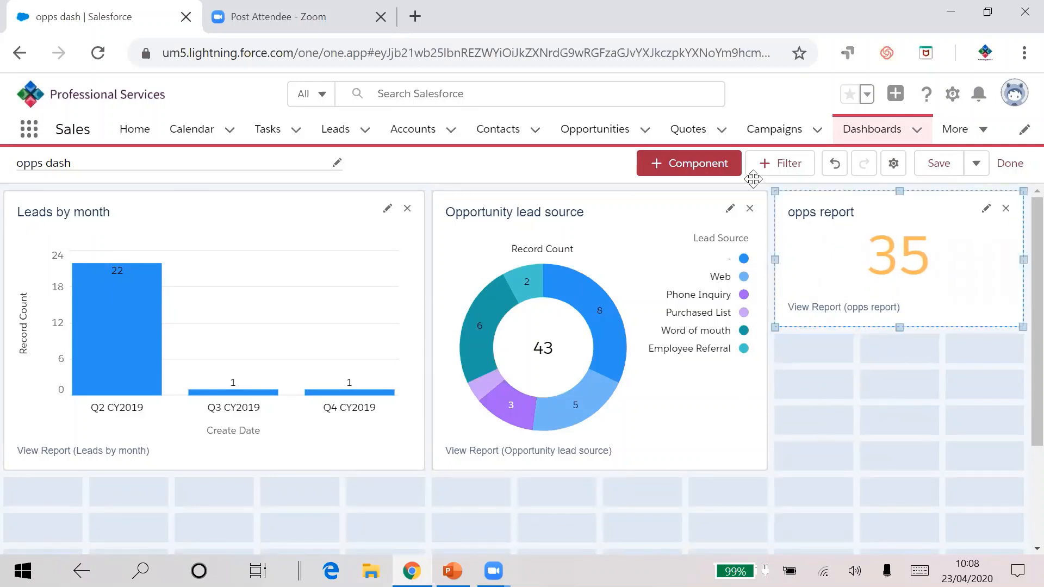
Step: Start a new component from the Converted Lead Count 2019 report displayed as a Gauge
left_click(688, 163)
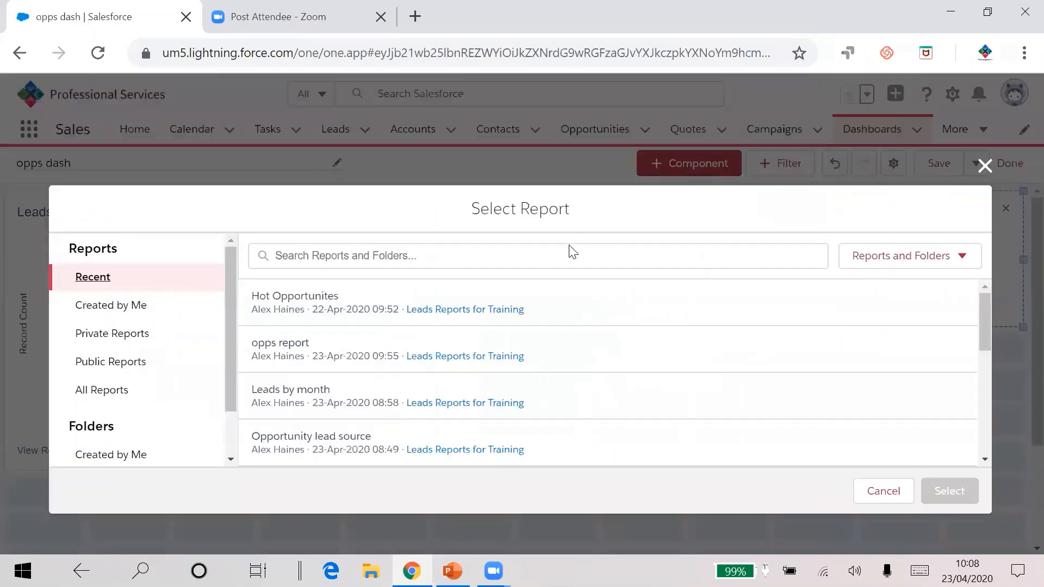
scroll(362, 403, "down", 2)
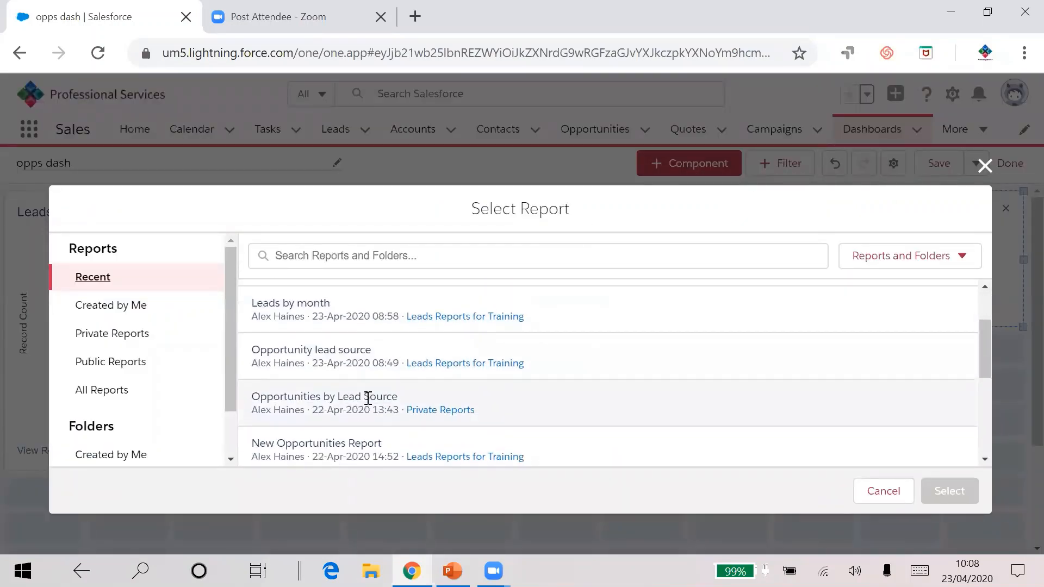
scroll(370, 399, "down", 1)
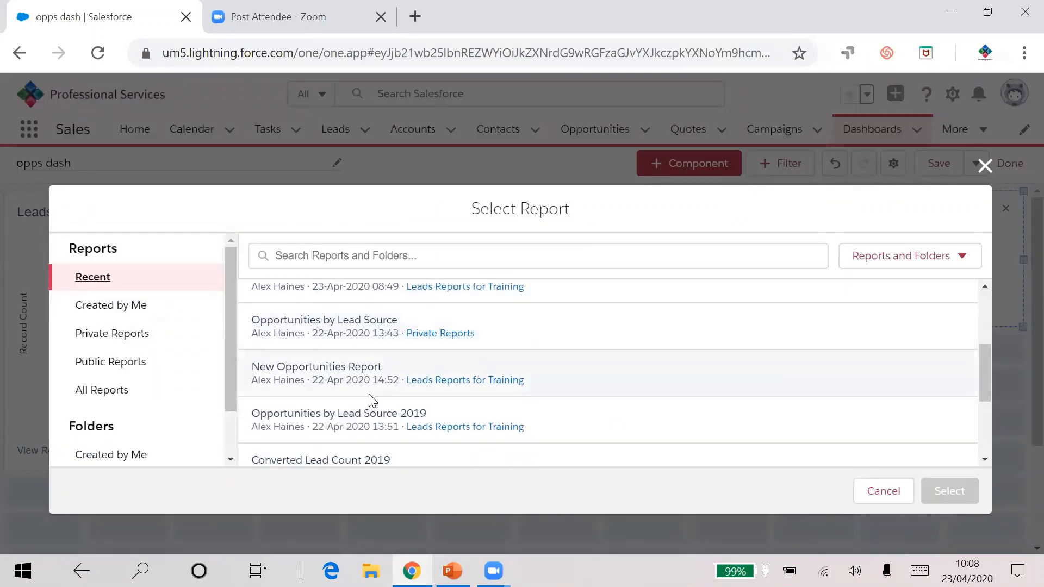
left_click(352, 452)
left_click(946, 488)
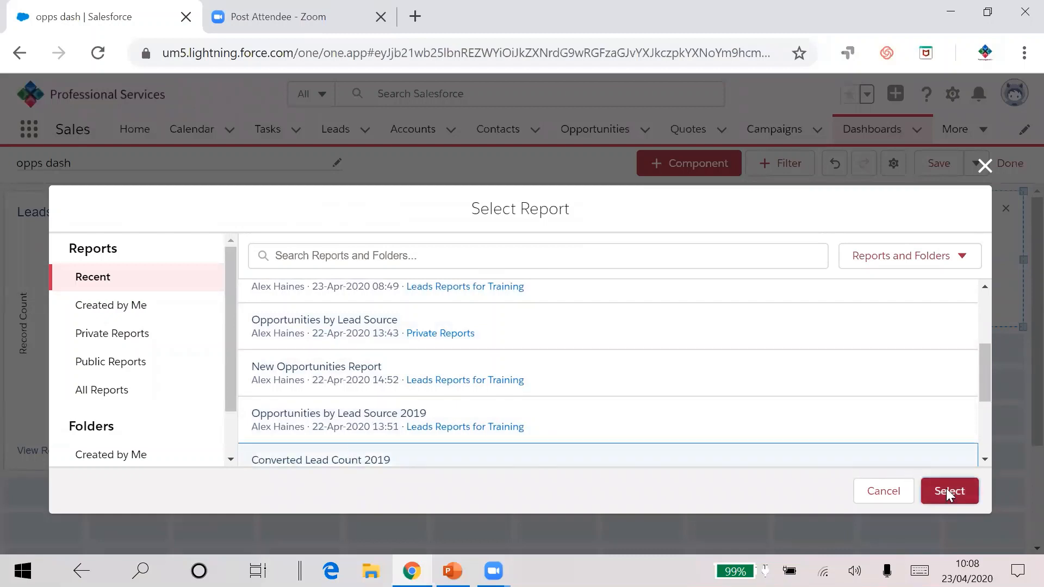
left_click(318, 408)
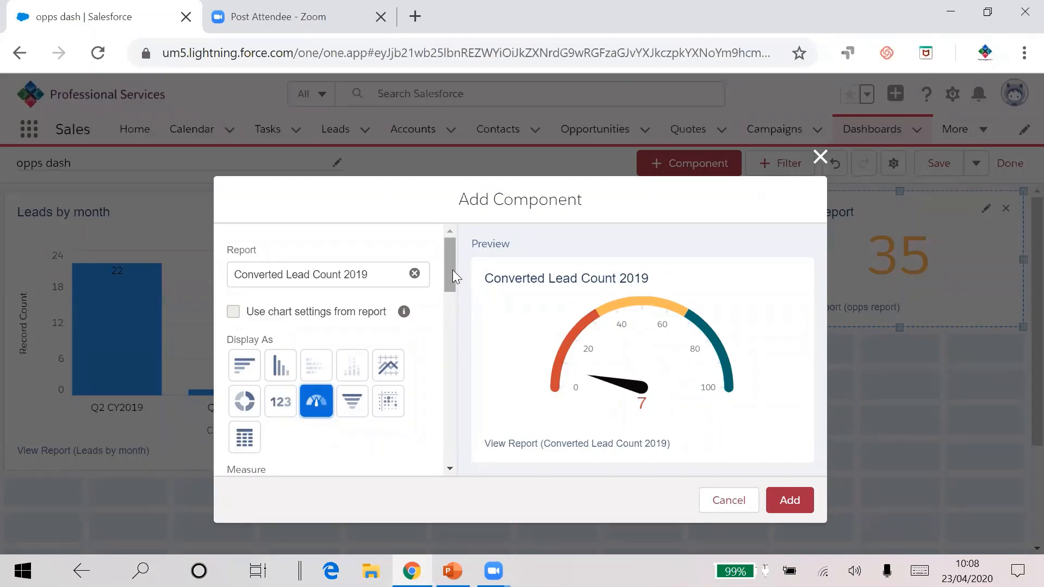
Step: Set the gauge segment range breakpoints to 10, 15 and 20, then add the gauge component
left_click_drag(450, 256, 453, 356)
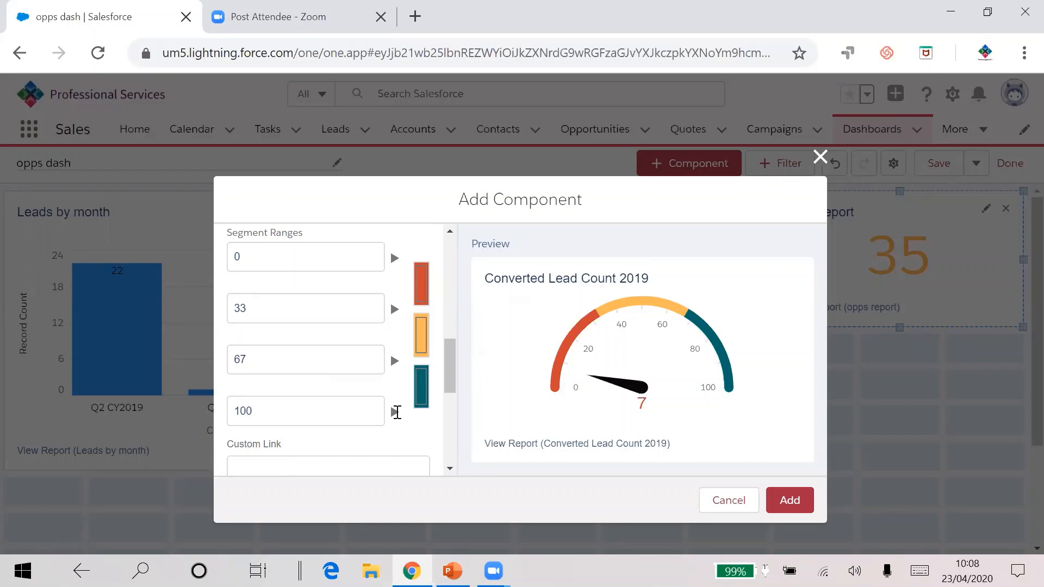
left_click(268, 417)
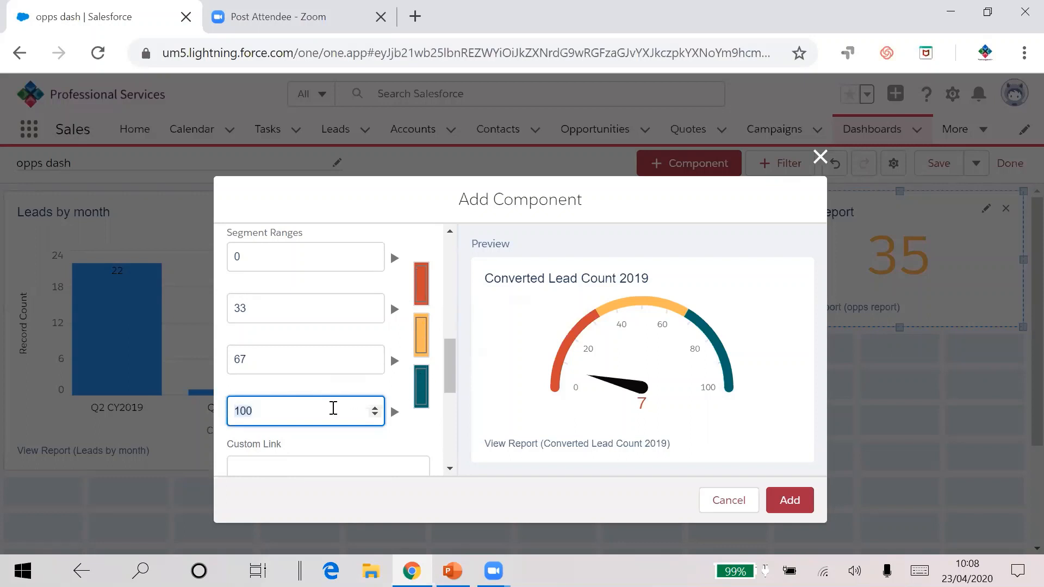
type("20")
left_click(286, 308)
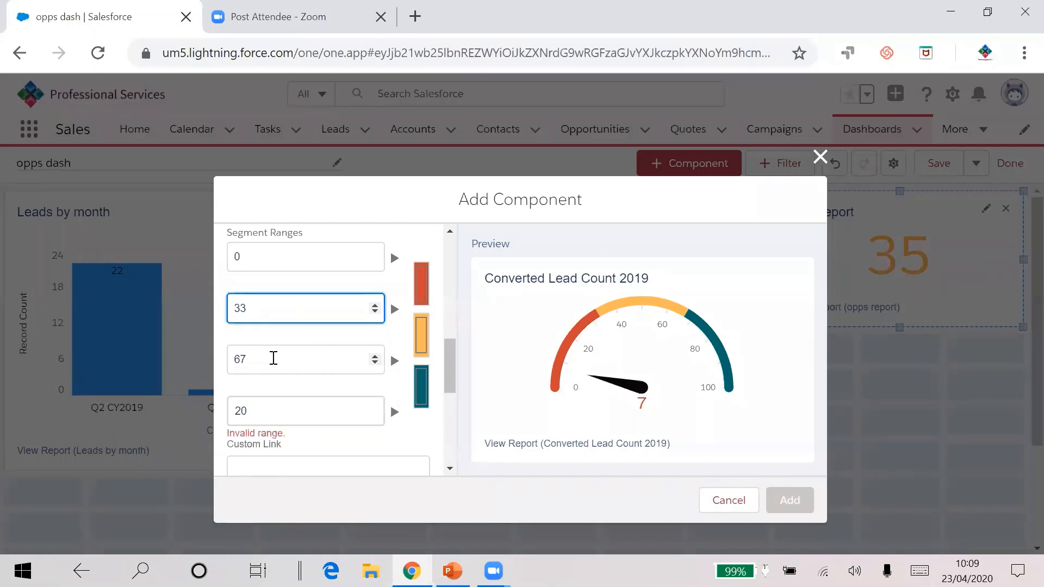
left_click(272, 359)
double_click(242, 360)
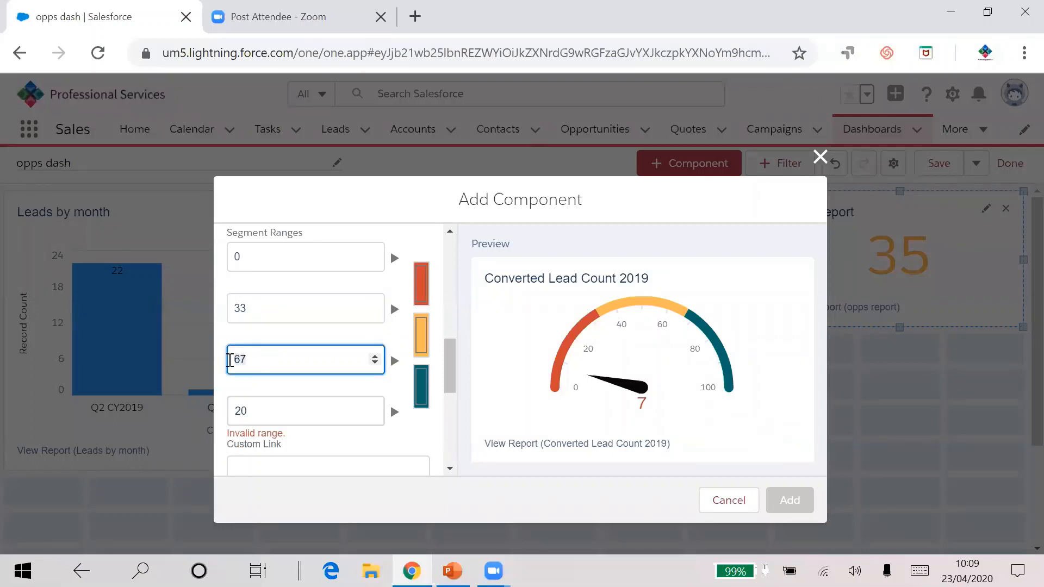
type("15")
left_click(272, 306)
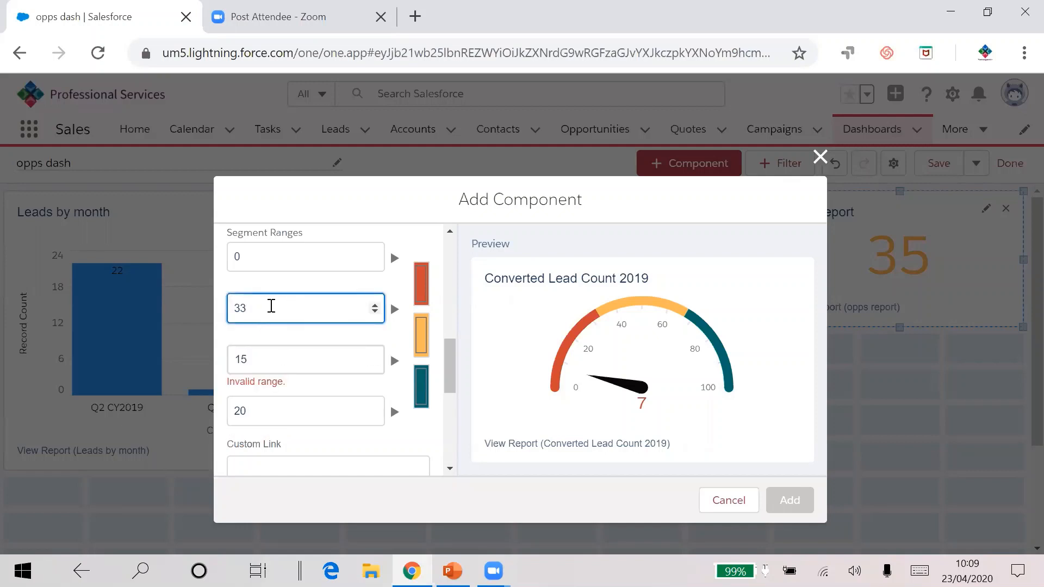
left_click_drag(272, 305, 185, 310)
type("10")
left_click(322, 279)
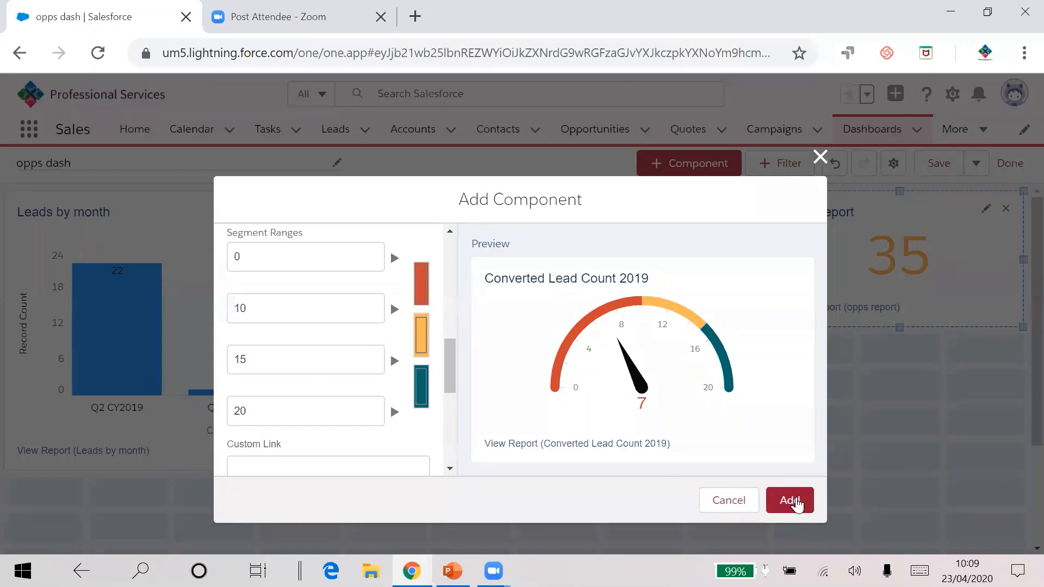
left_click(791, 501)
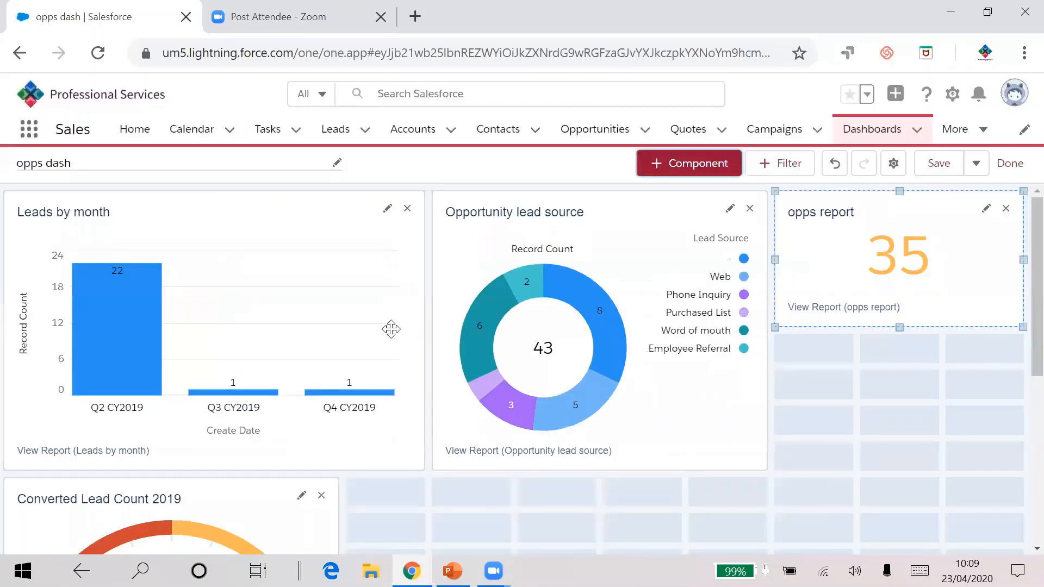
Step: Add a new component from the Opportunities by Lead Source report, displayed as a Table
scroll(391, 337, "down", 3)
scroll(293, 380, "down", 2)
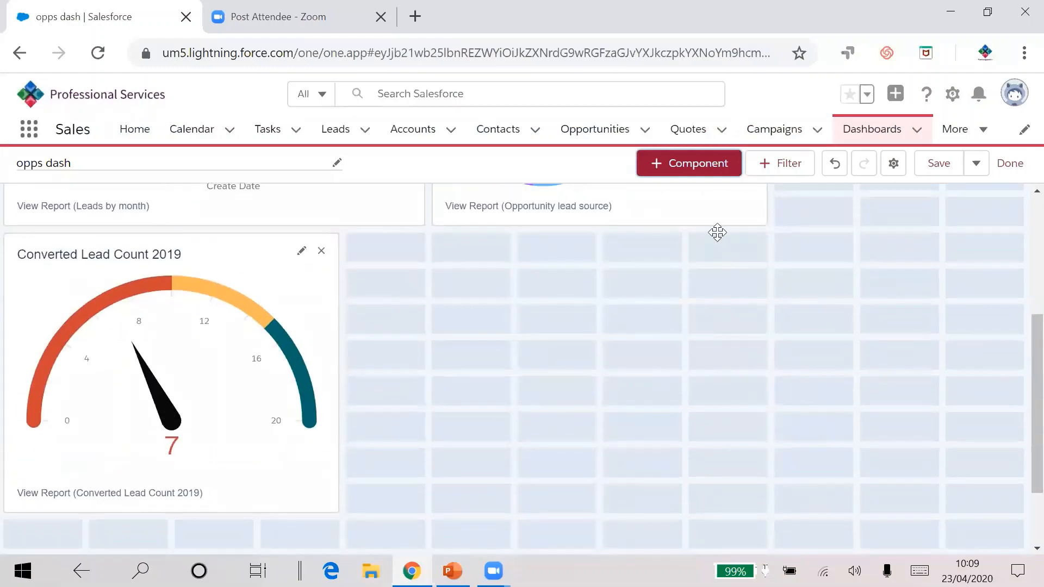
left_click(699, 165)
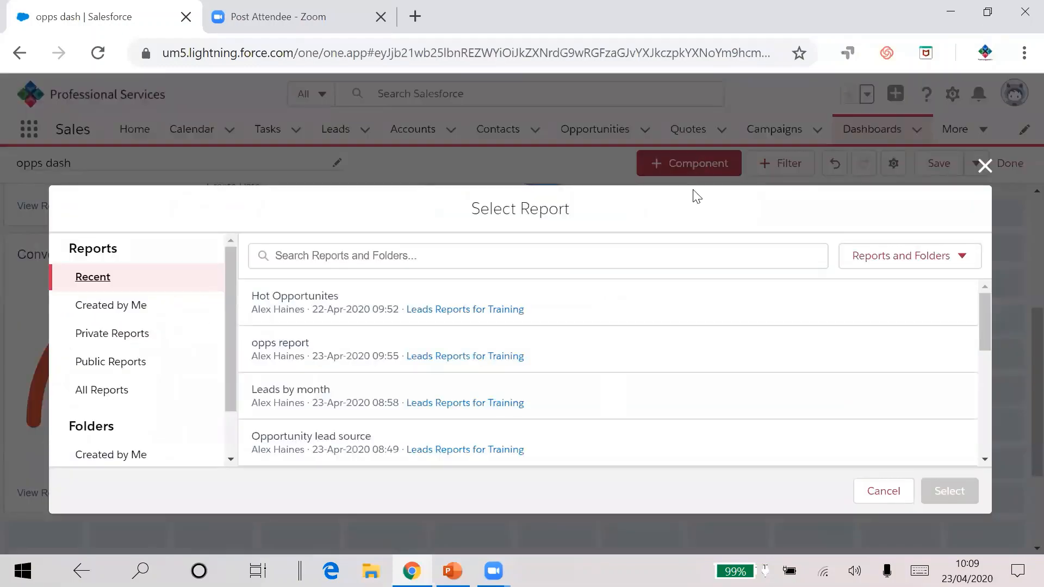
scroll(347, 398, "down", 2)
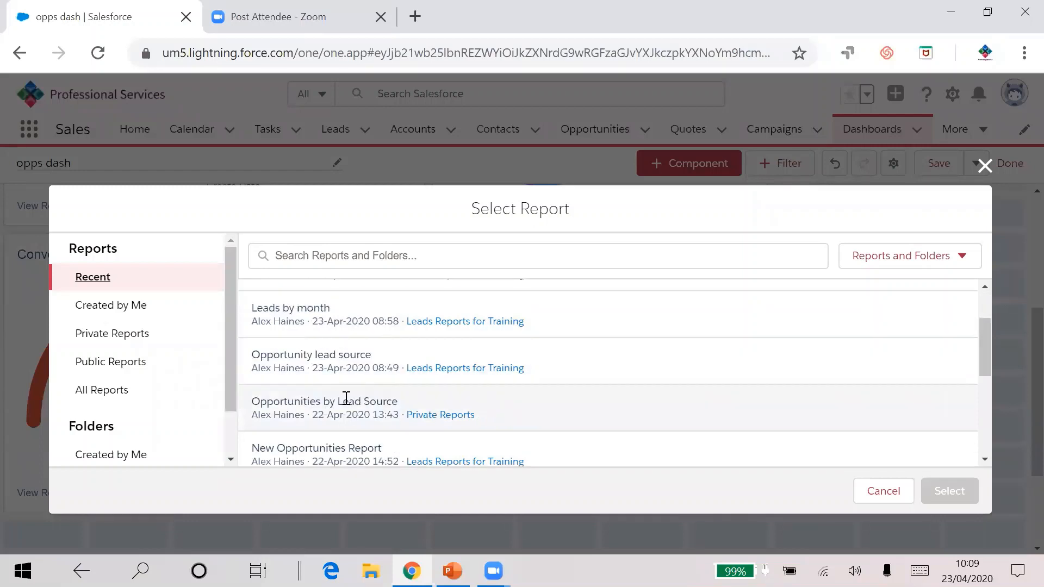
left_click(347, 399)
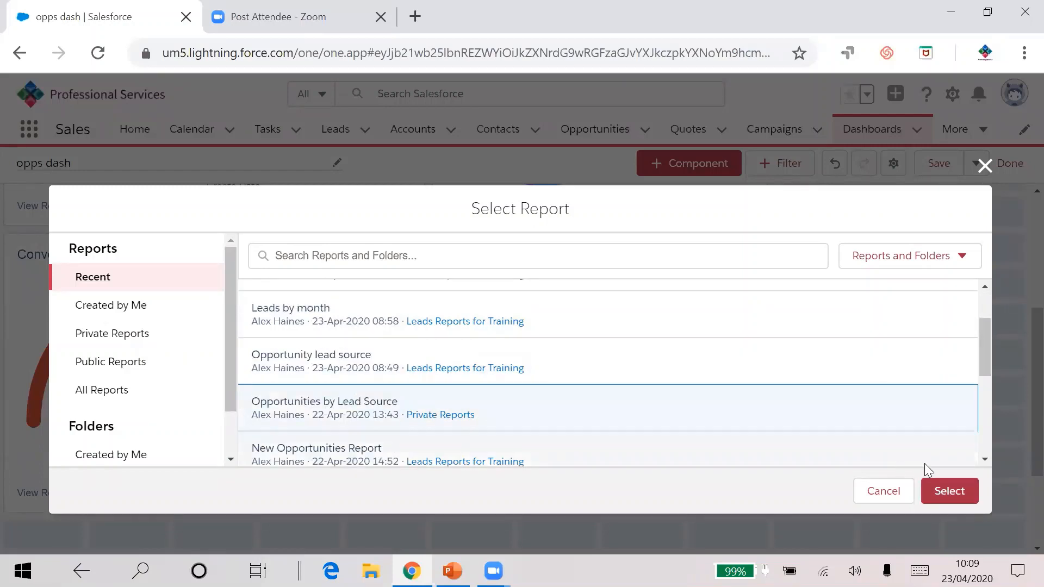
left_click(933, 492)
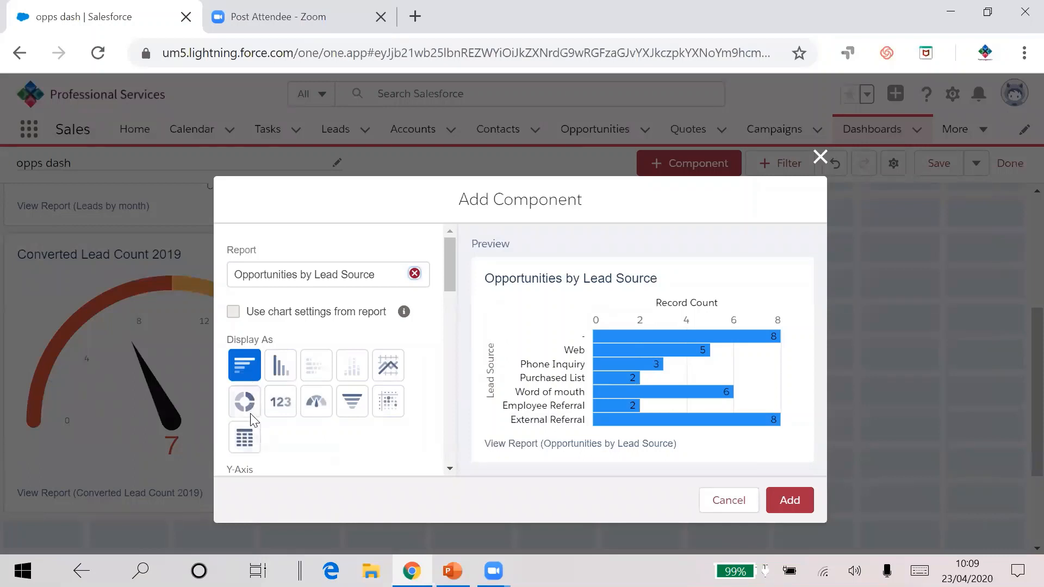
left_click(245, 437)
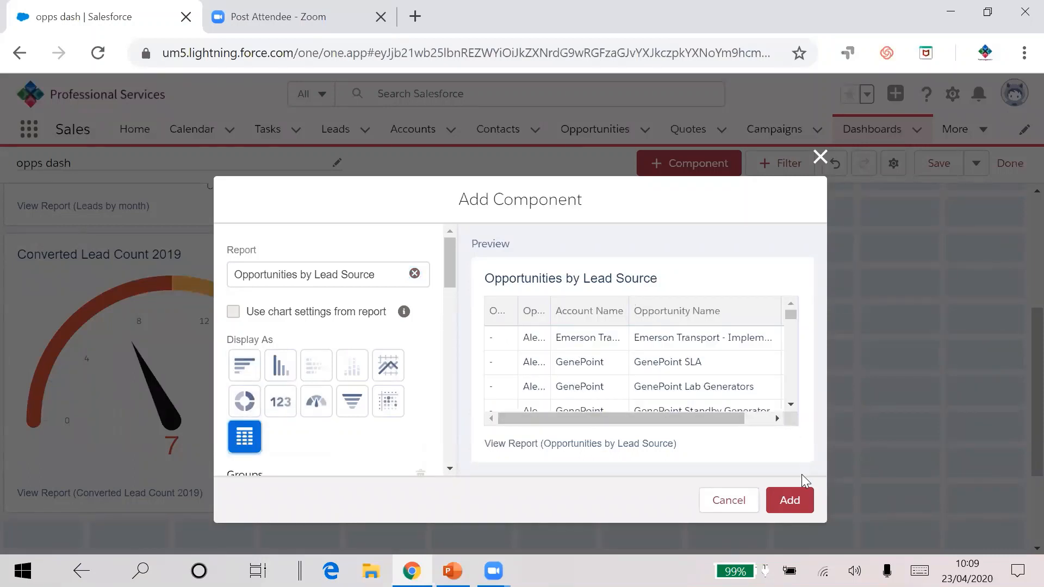
left_click(794, 499)
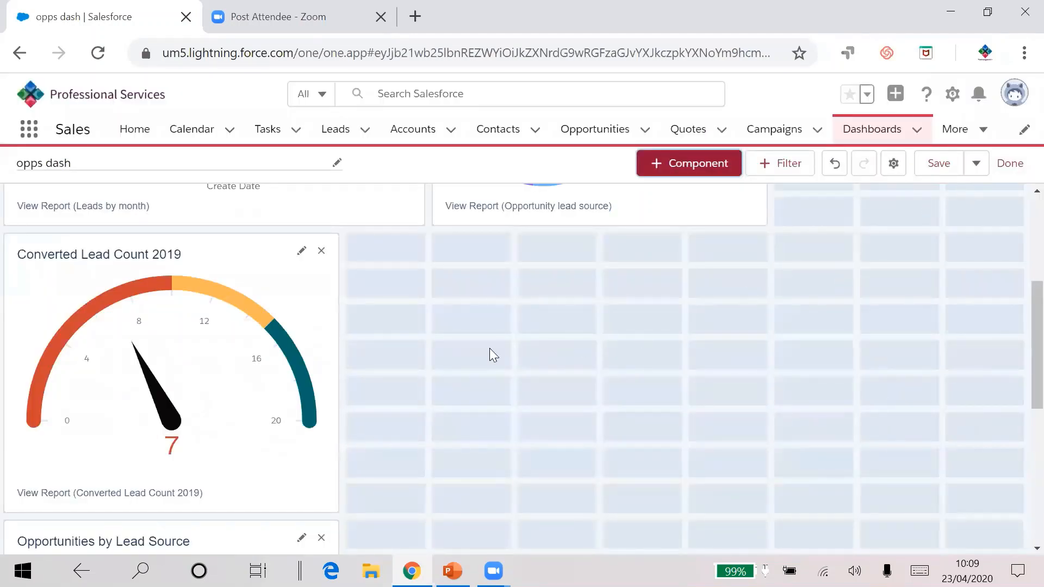
Step: Place the table component beside the Converted Lead Count 2019 gauge and widen it to the dashboard's right edge
left_click_drag(162, 533, 503, 244)
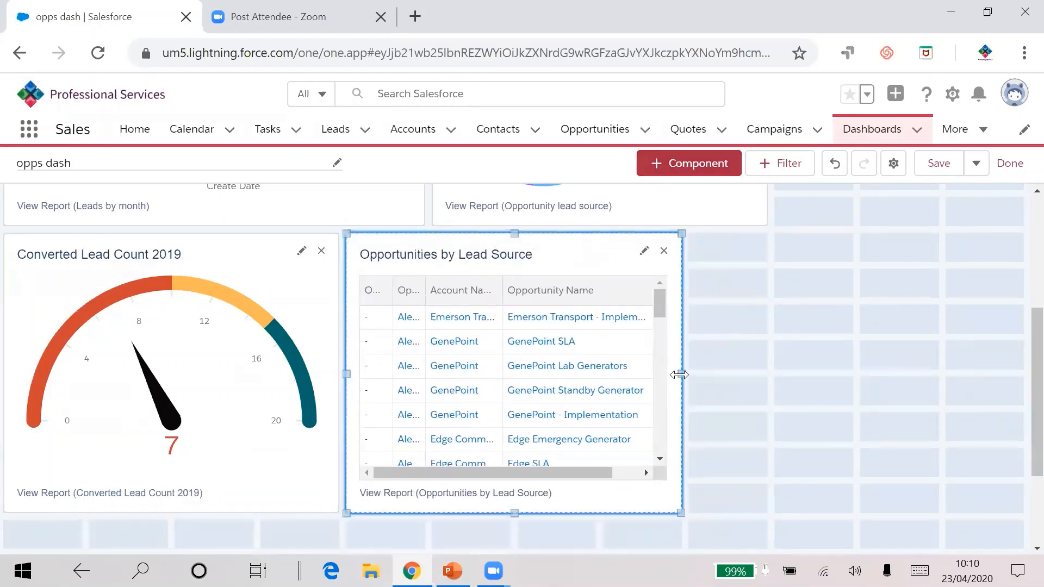
left_click_drag(679, 375, 1016, 389)
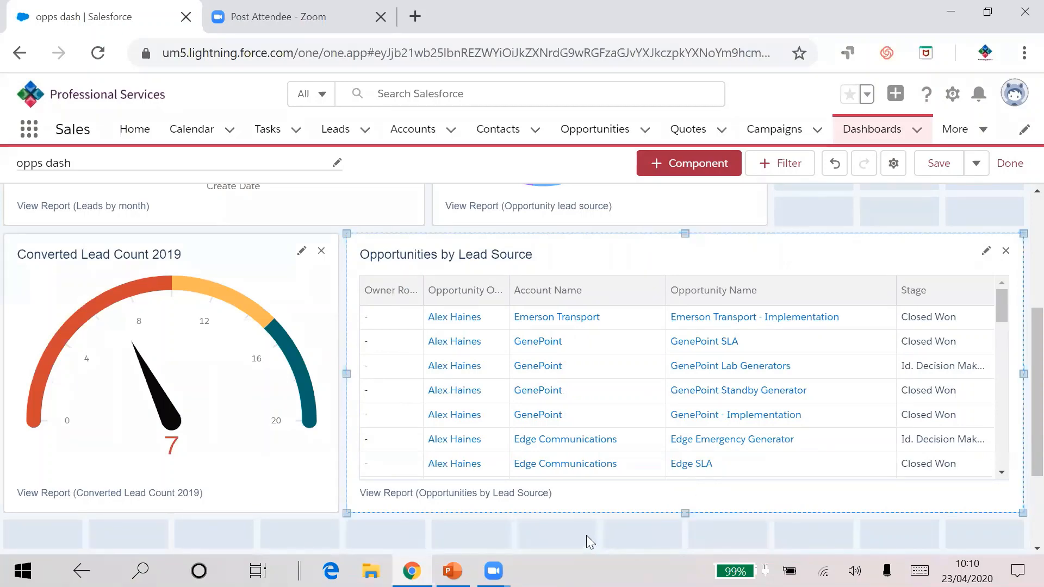
Step: Save the opps dash dashboard and finish editing it
scroll(734, 413, "up", 5)
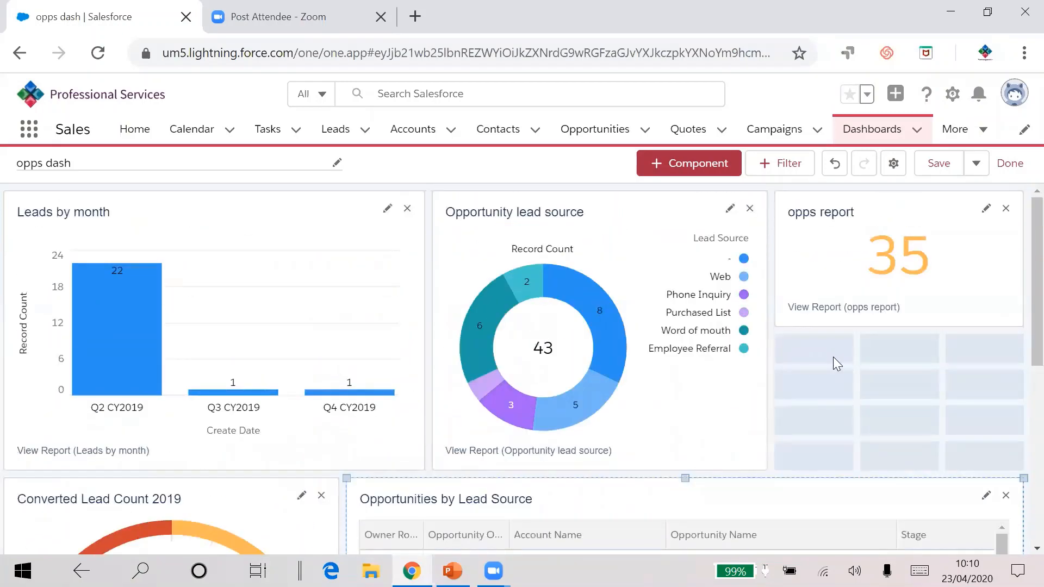
left_click(940, 166)
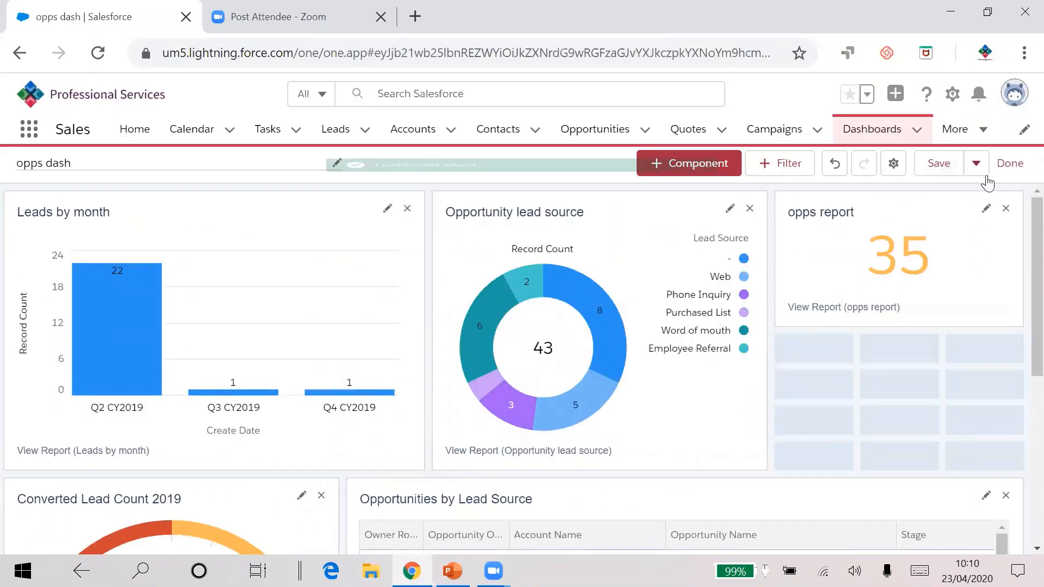
left_click(1010, 164)
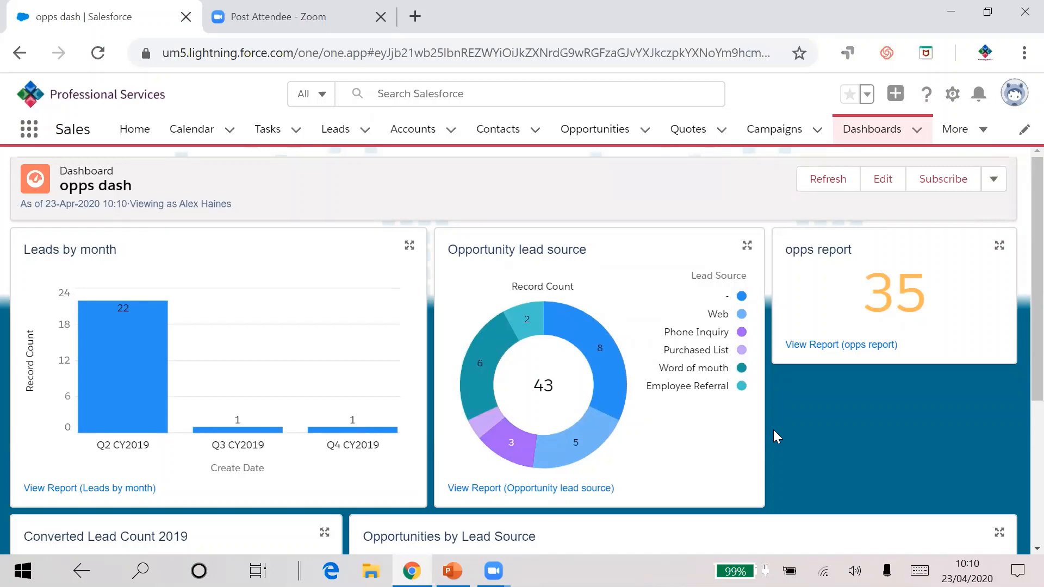
scroll(489, 380, "down", 4)
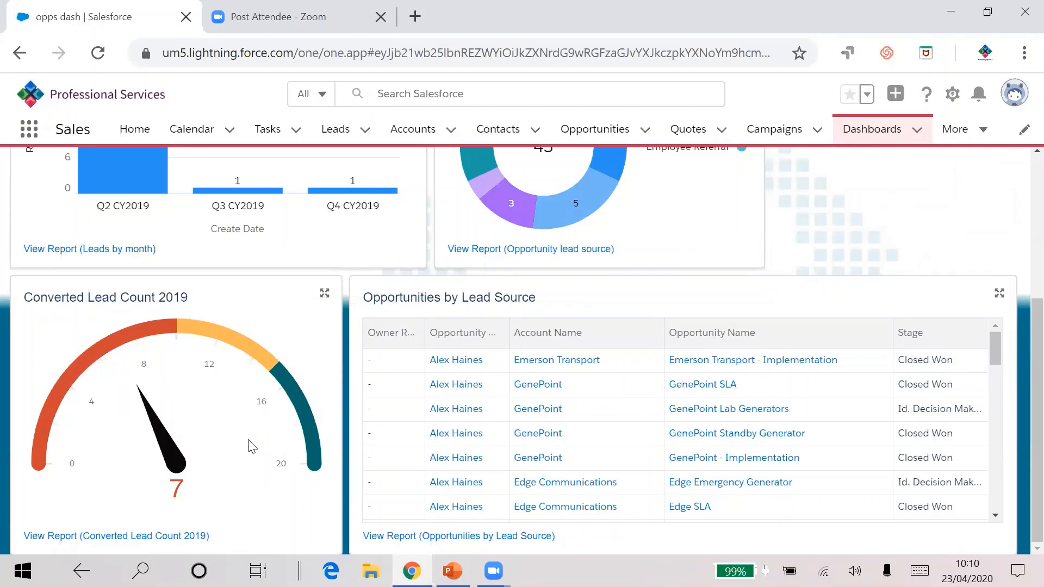
scroll(252, 447, "up", 5)
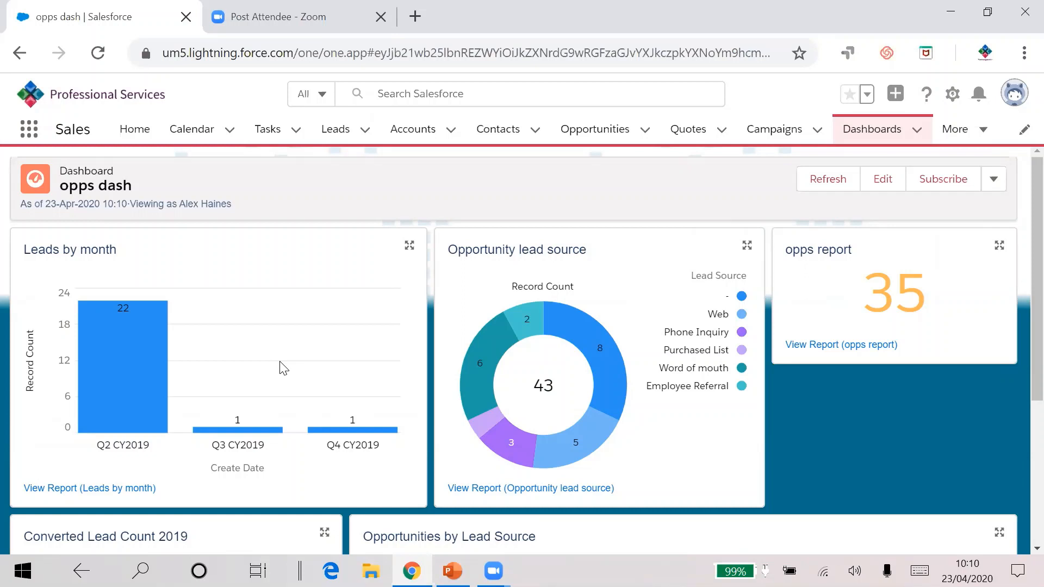
left_click(944, 184)
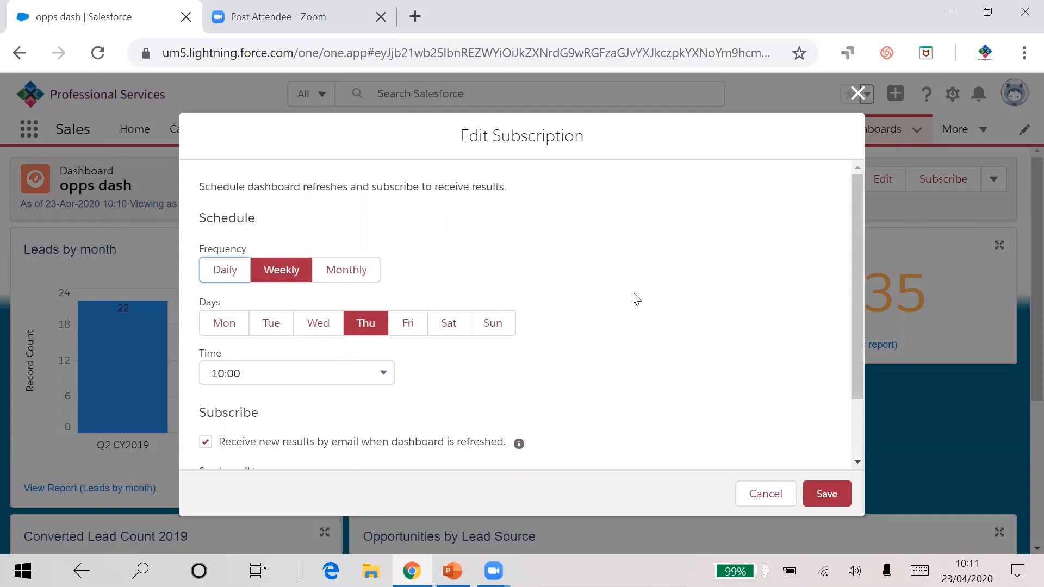
scroll(618, 317, "down", 2)
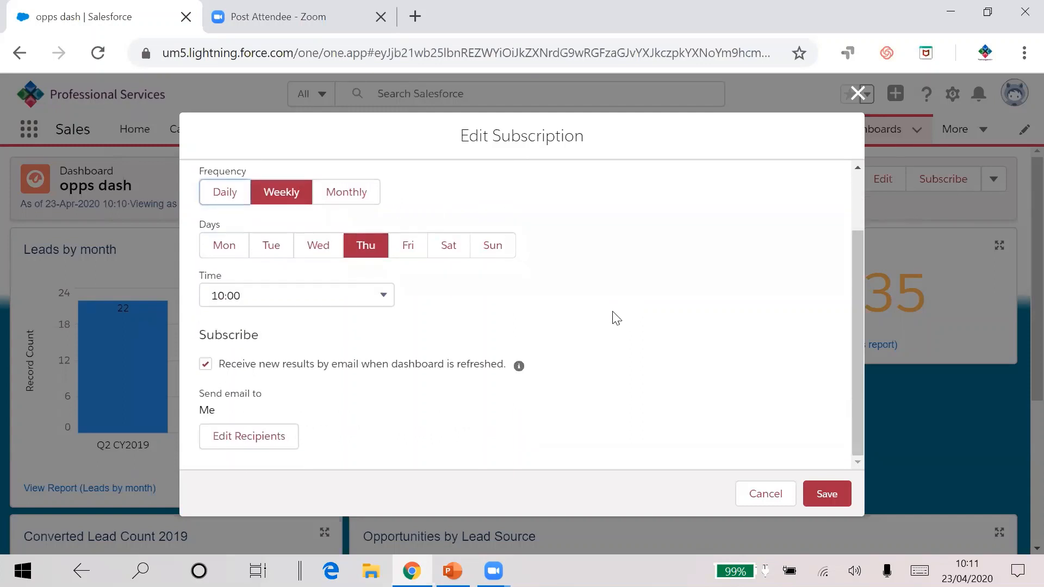
left_click(260, 440)
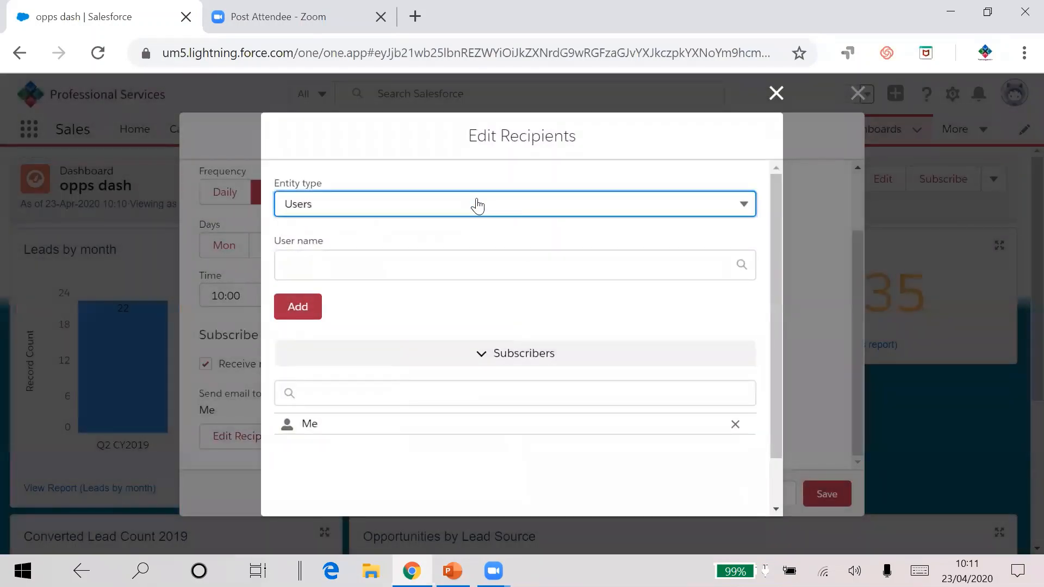
left_click(476, 204)
left_click(477, 205)
left_click(775, 93)
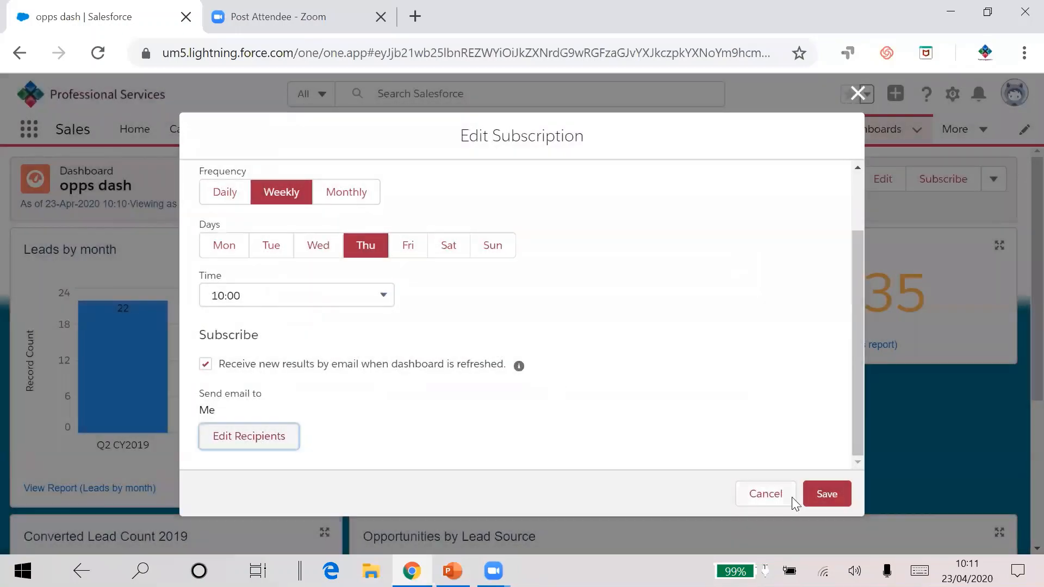
left_click(785, 494)
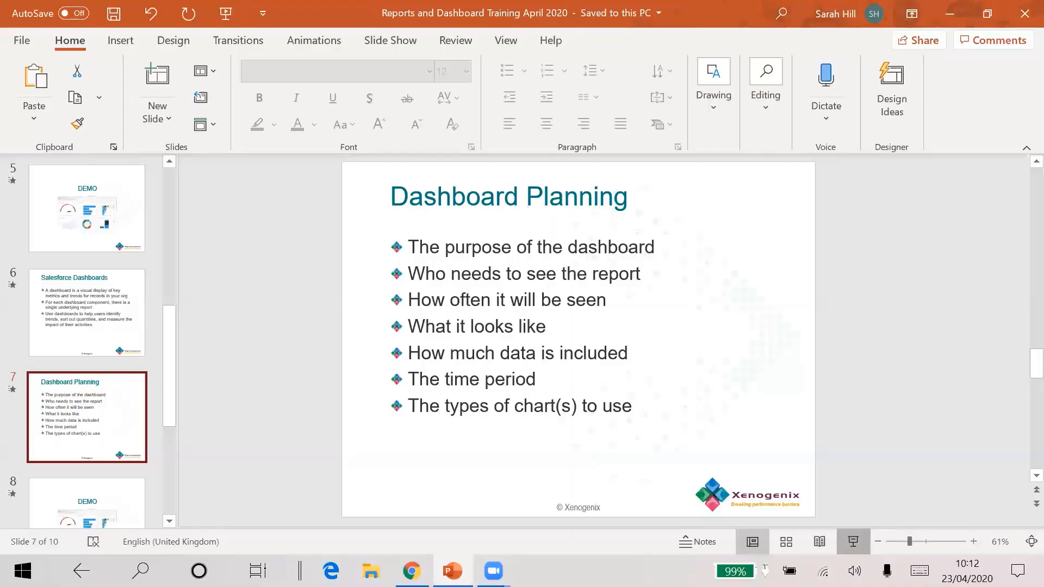
Step: Switch to PowerPoint and start the slide show from the Dashboard Planning slide, advancing two slides
left_click(861, 547)
left_click(451, 348)
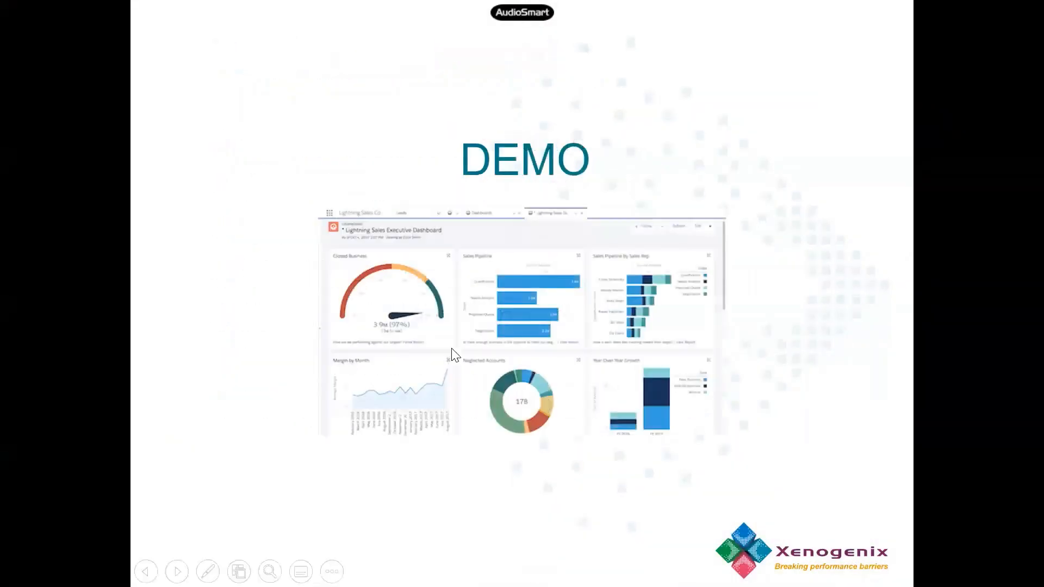
left_click(451, 348)
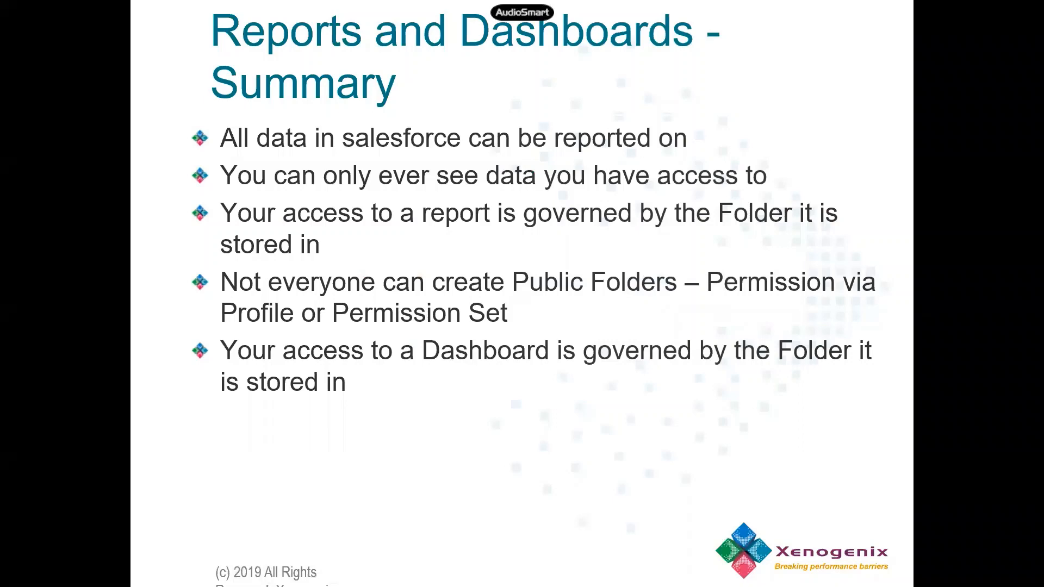